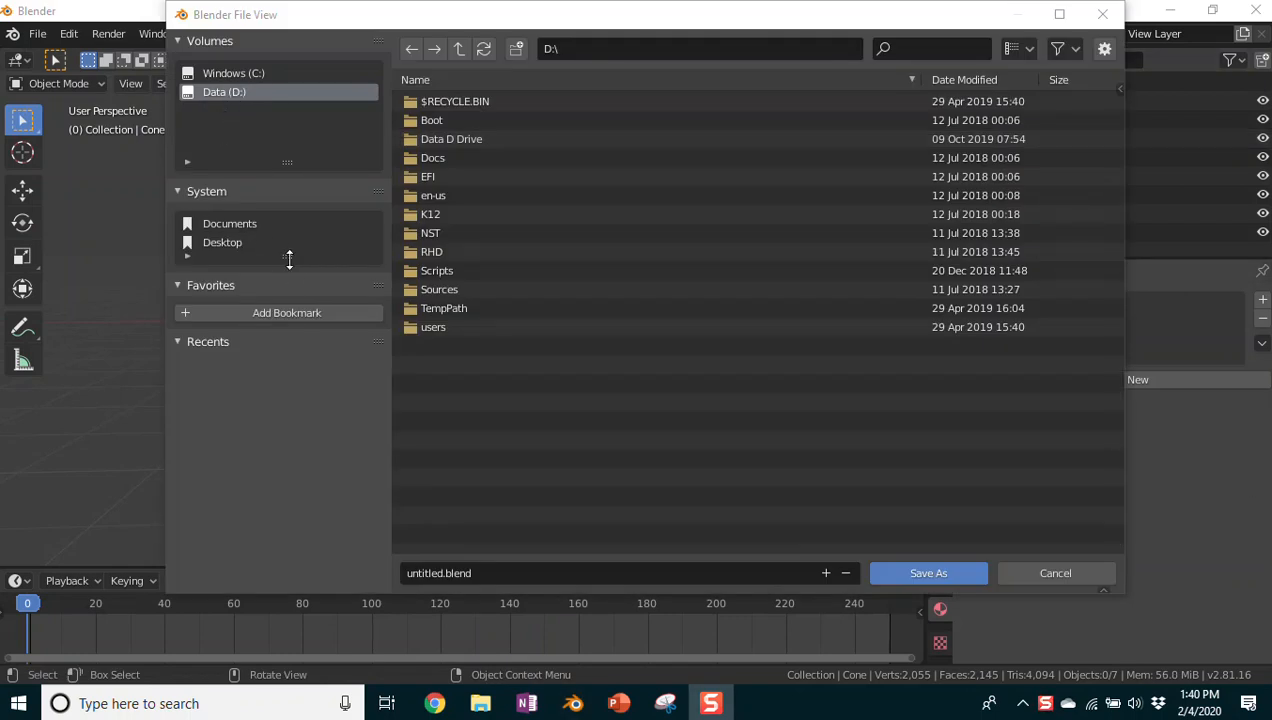
Step: Navigate the save browser to D:\Data D Drive\3D Modeling\1 1920 B3 3D Modeling
left_click_drag(284, 262, 287, 298)
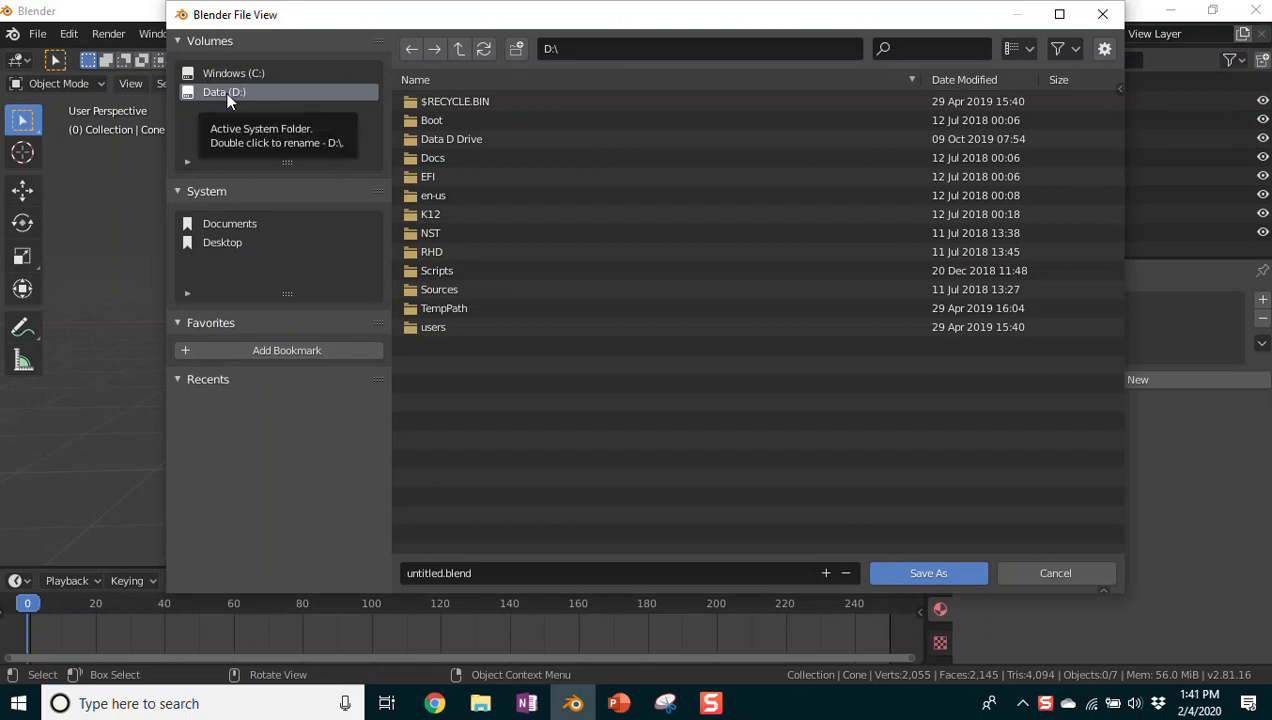
double_click(446, 139)
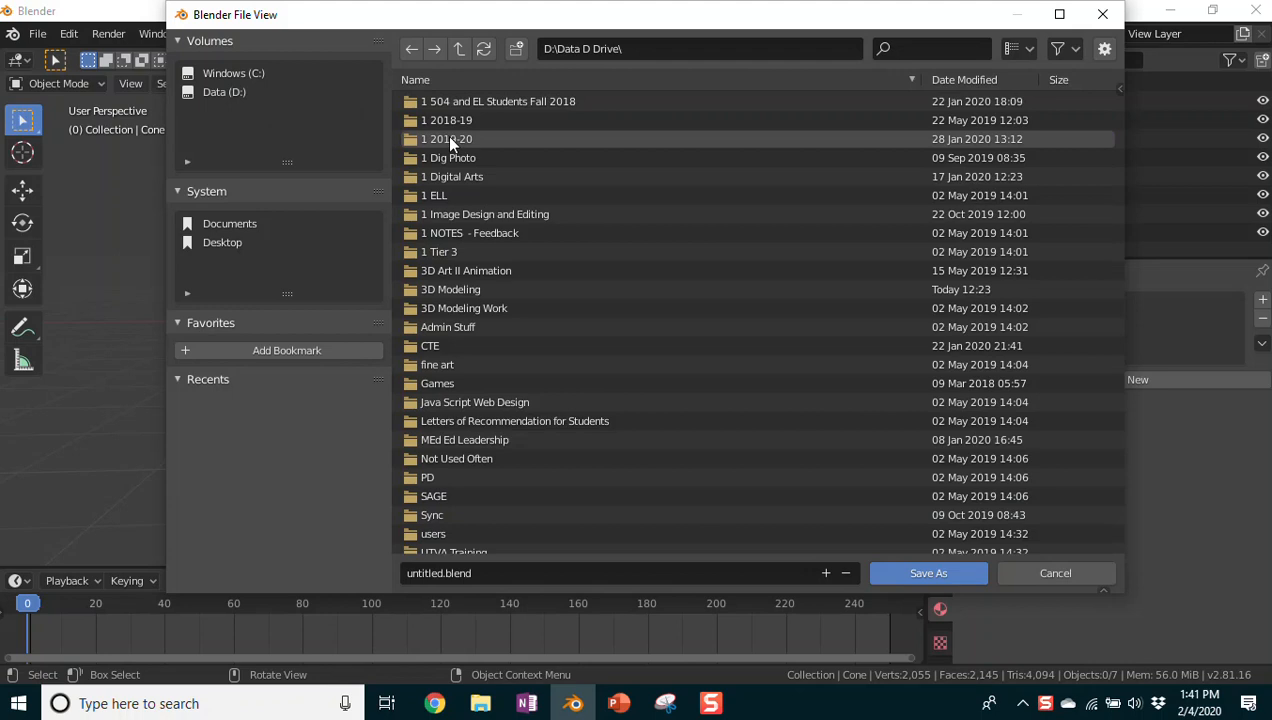
double_click(448, 139)
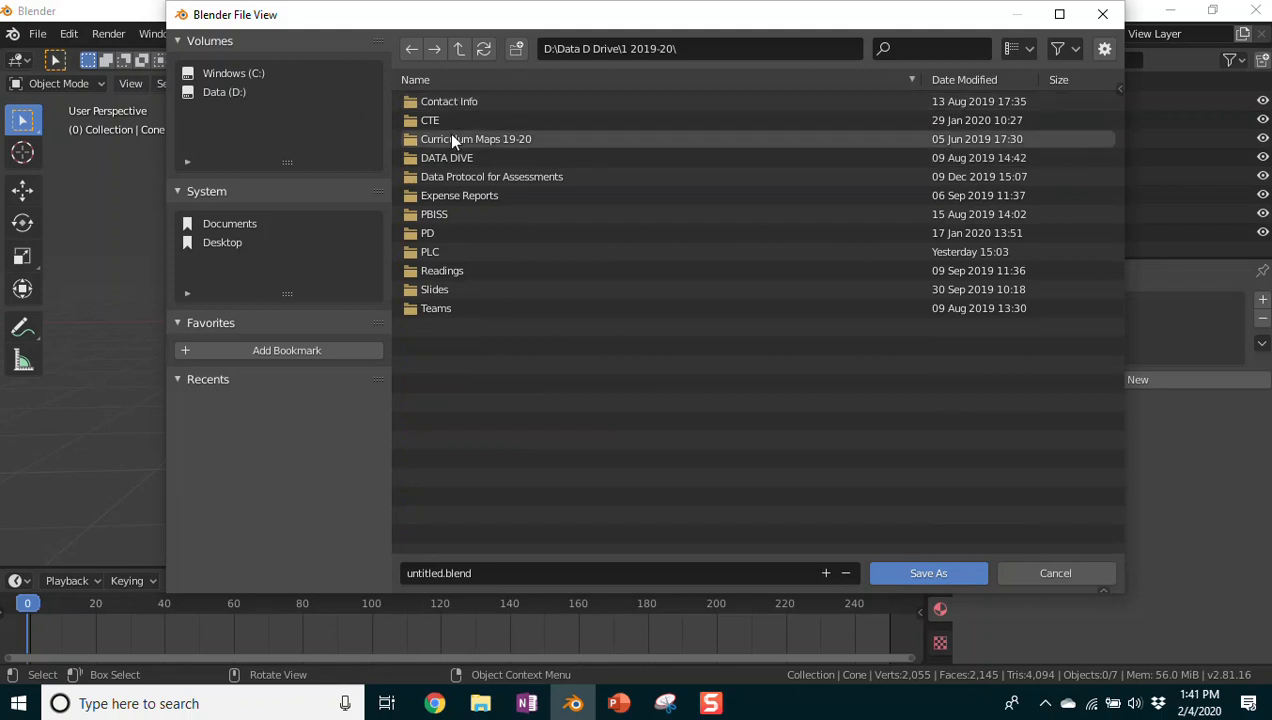
left_click(216, 93)
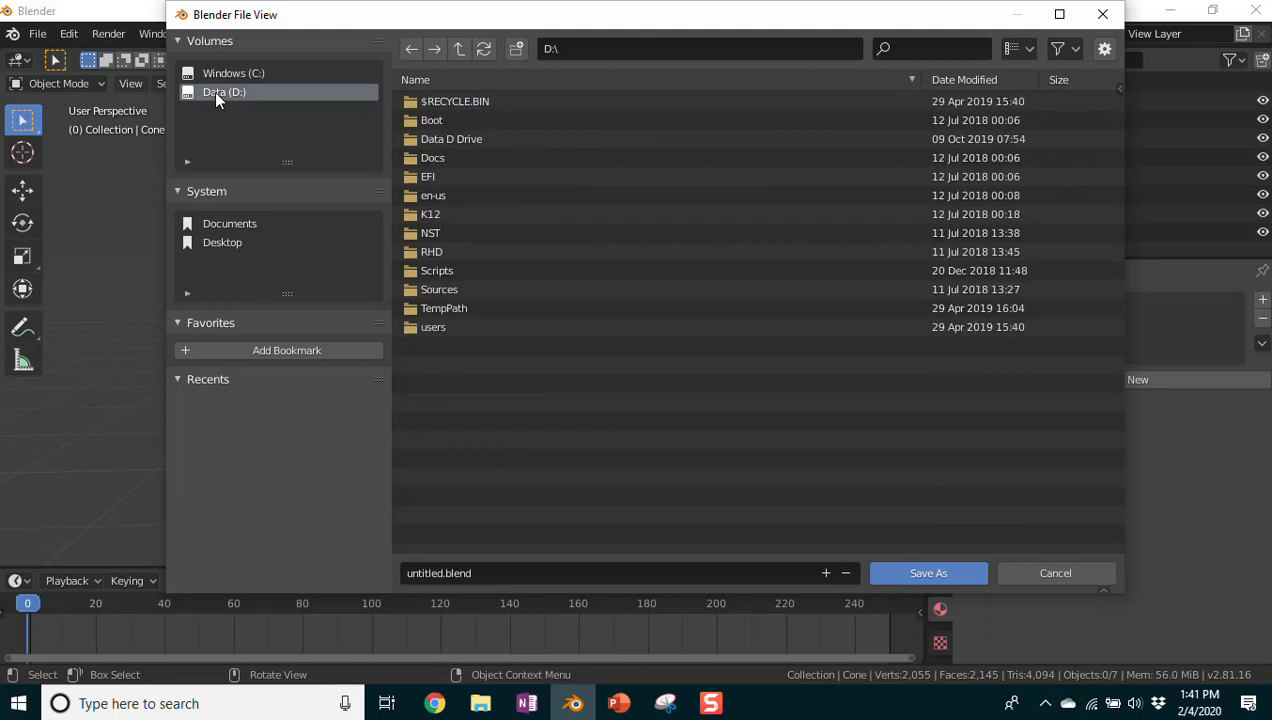
double_click(433, 140)
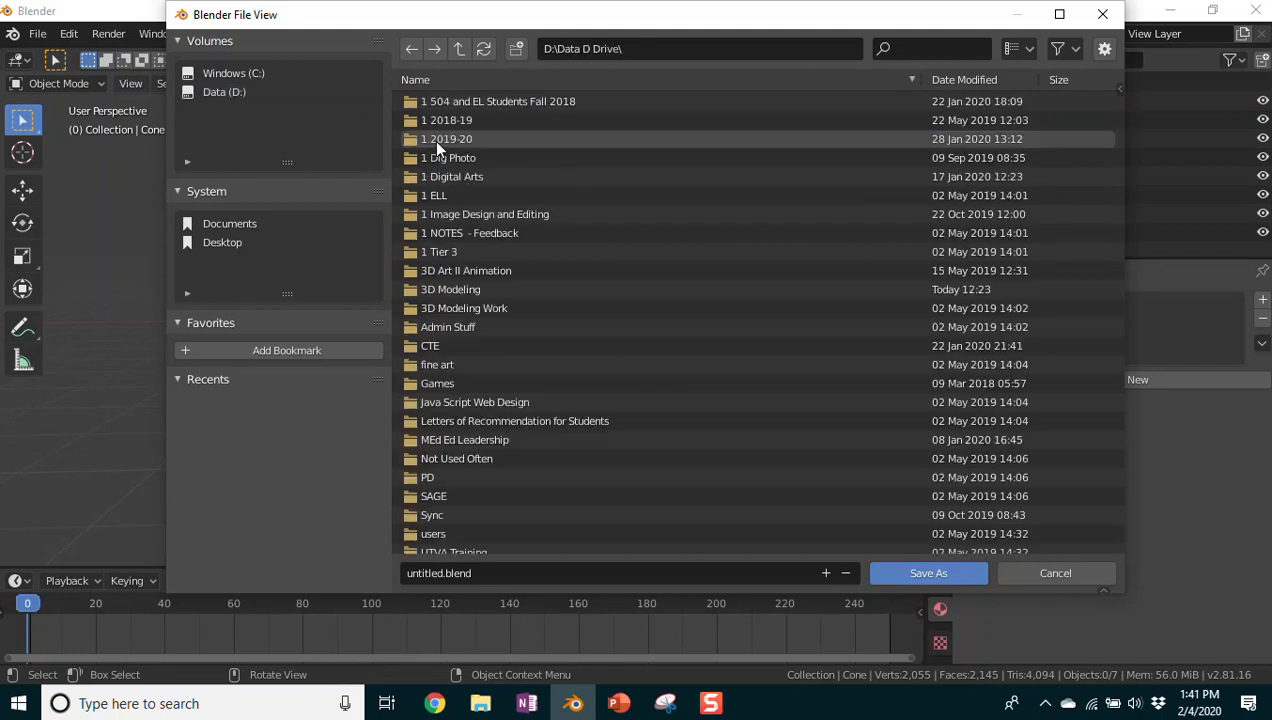
double_click(450, 289)
left_click(468, 102)
double_click(468, 102)
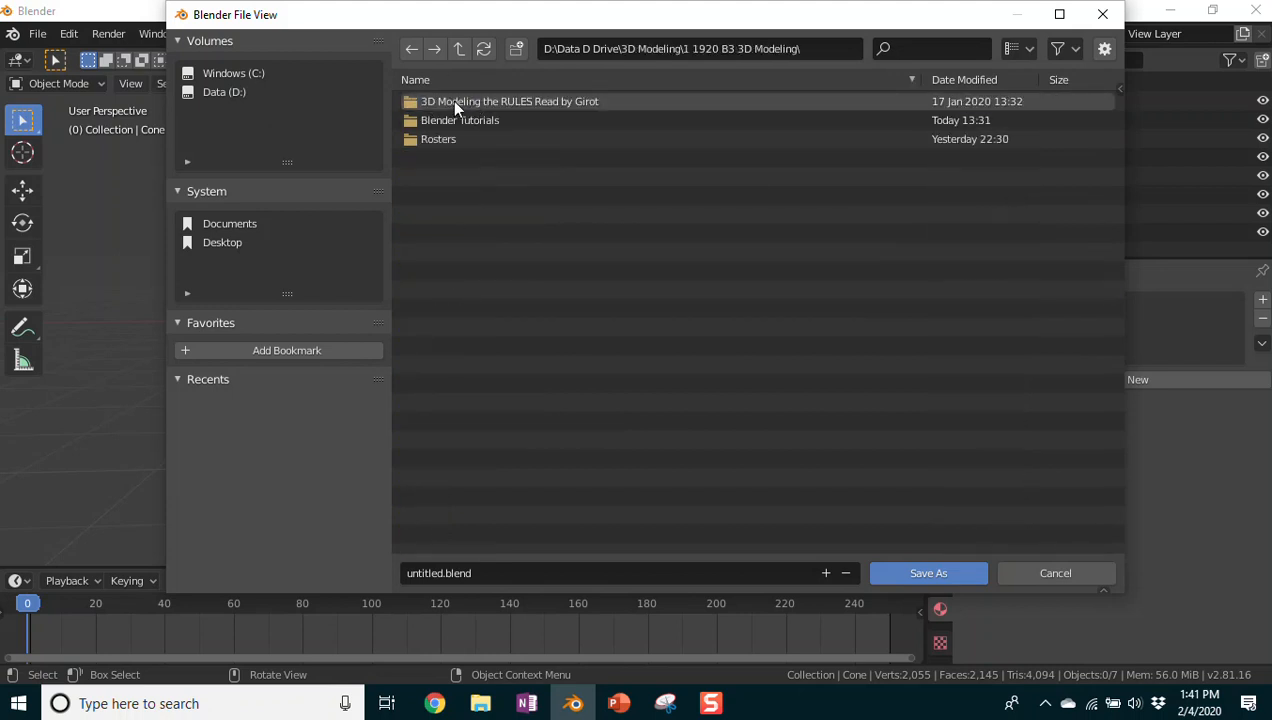
Step: Create a new My Work folder here and move into it
left_click(516, 57)
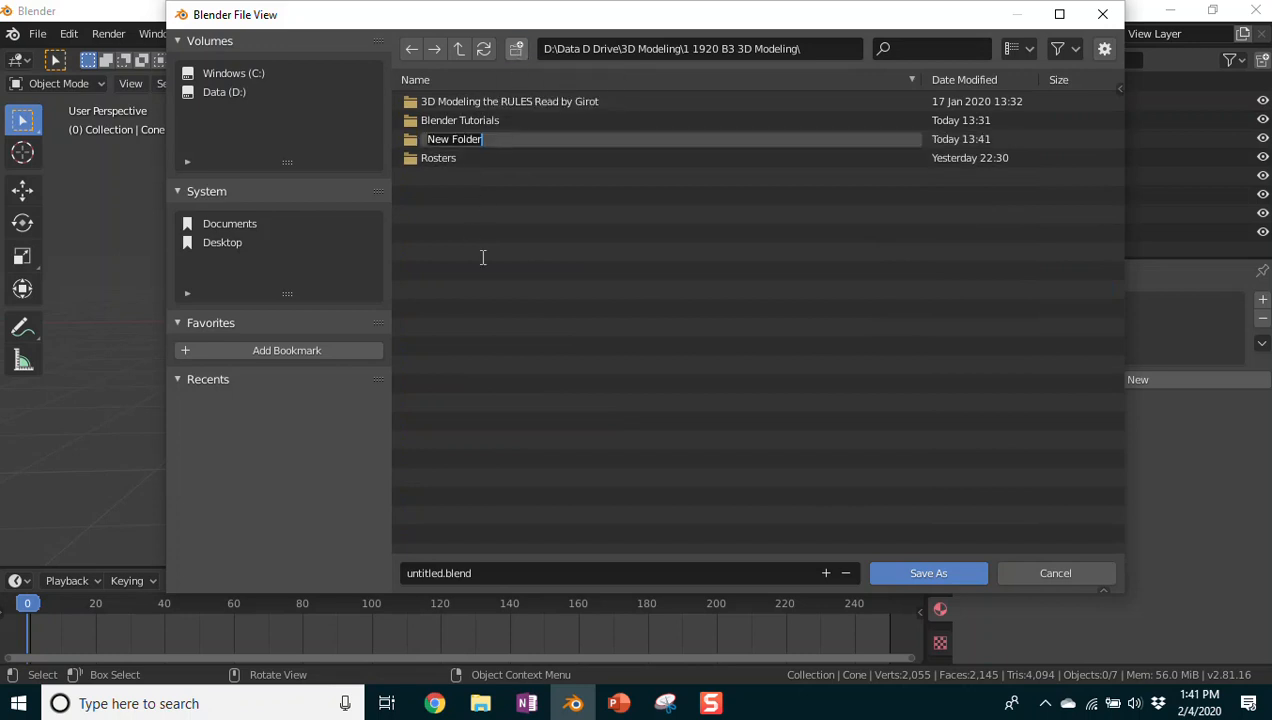
type("My Work")
key("Return")
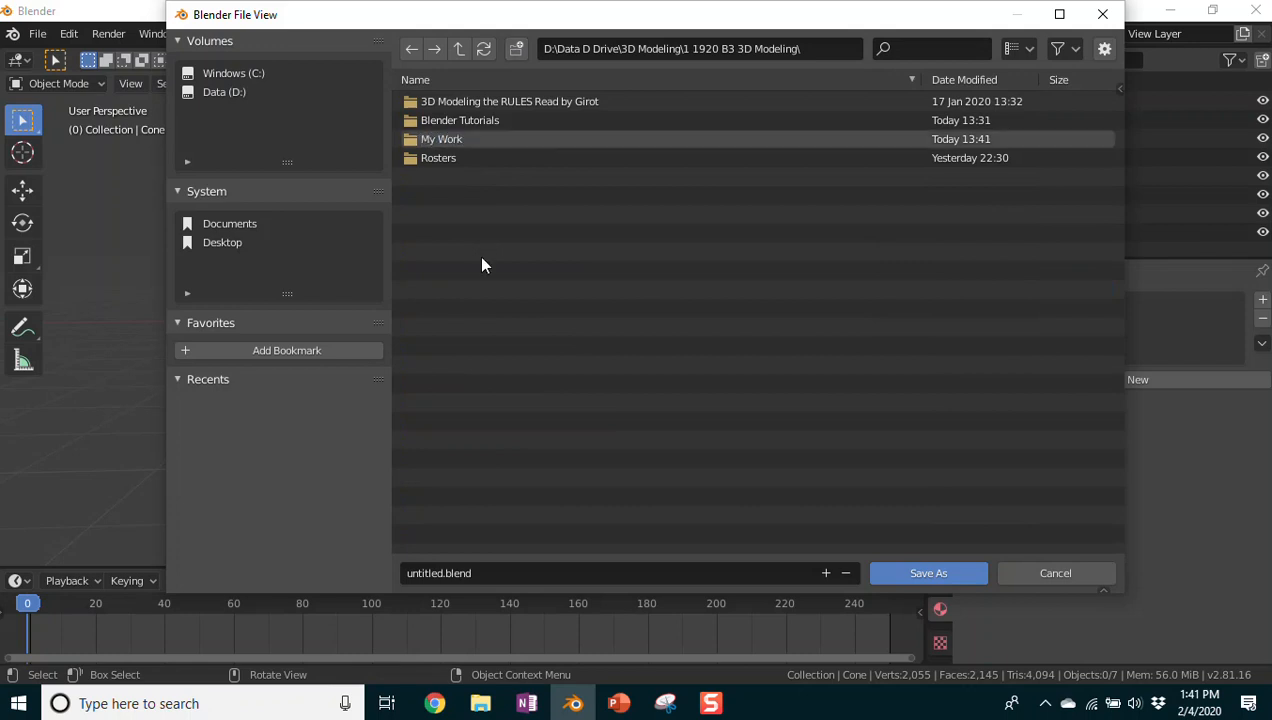
double_click(441, 141)
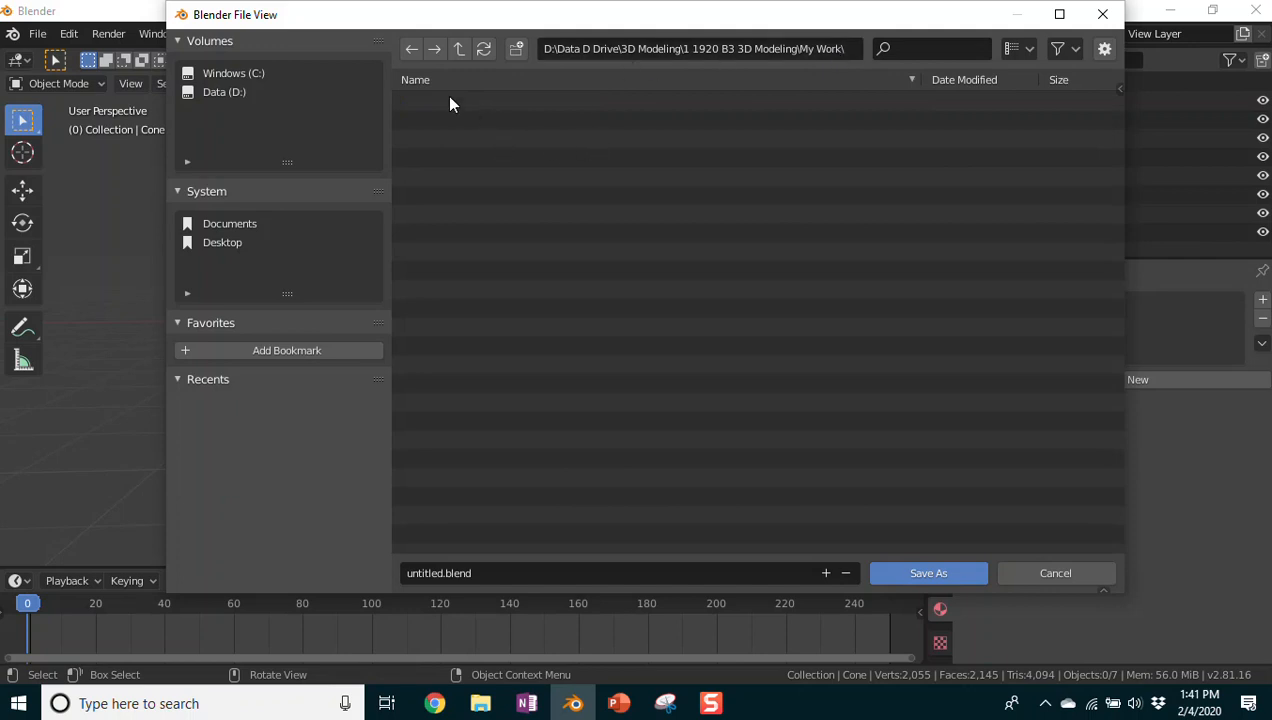
left_click(212, 93)
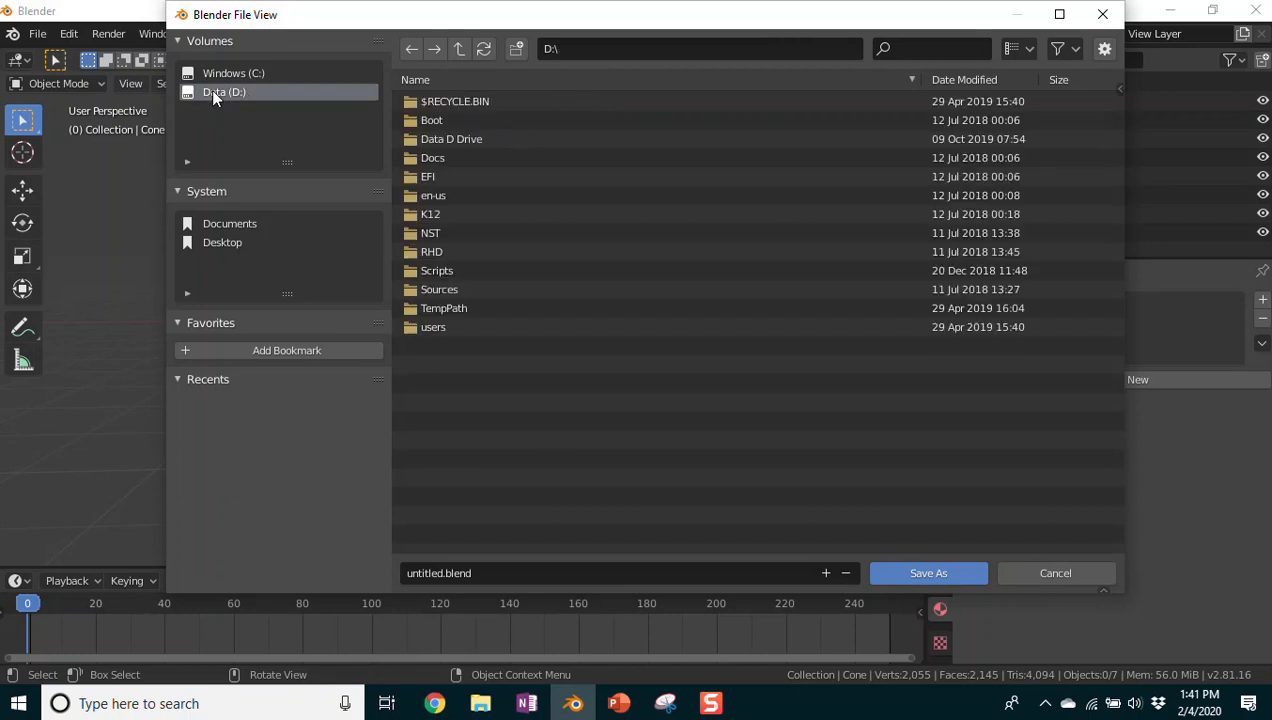
double_click(444, 139)
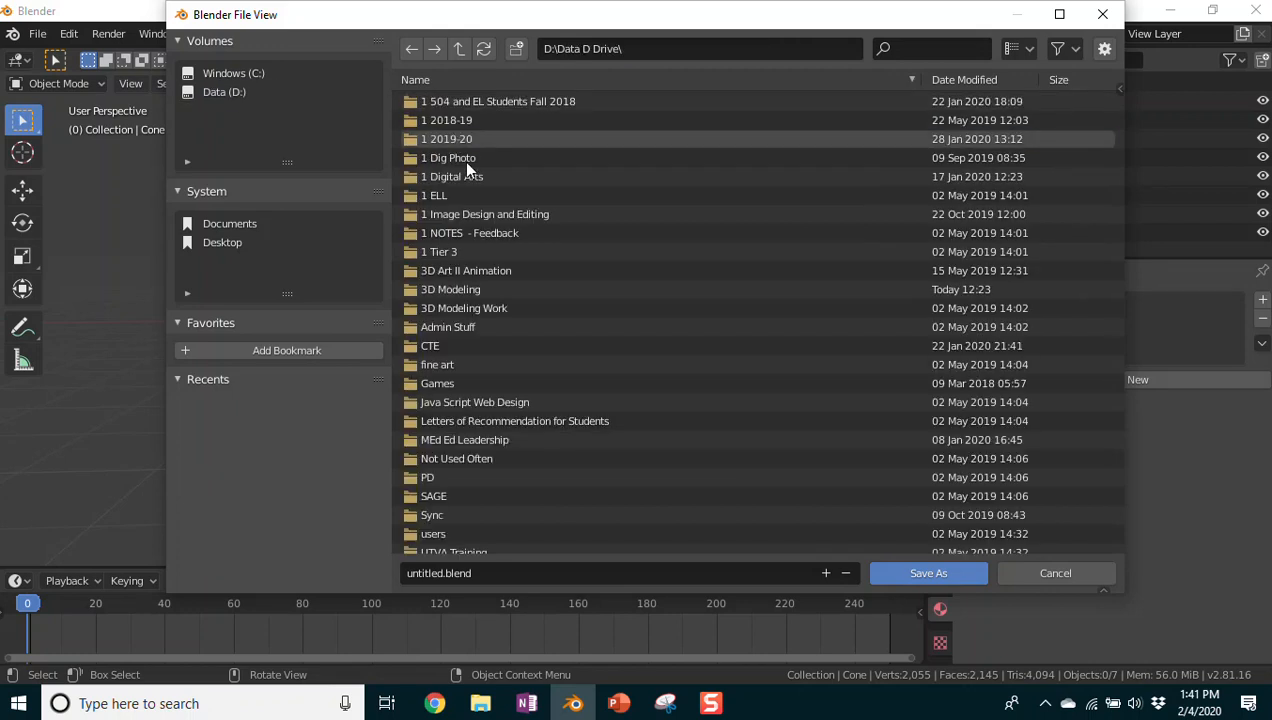
double_click(446, 289)
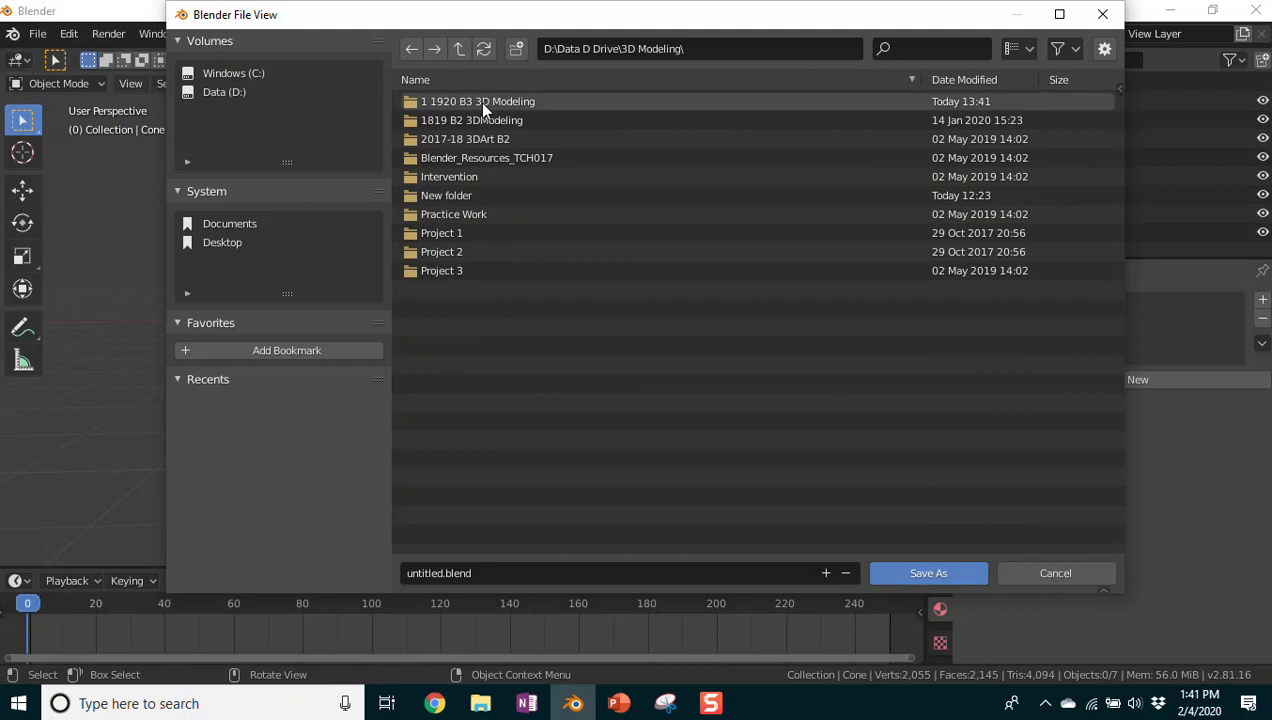
double_click(480, 101)
double_click(440, 139)
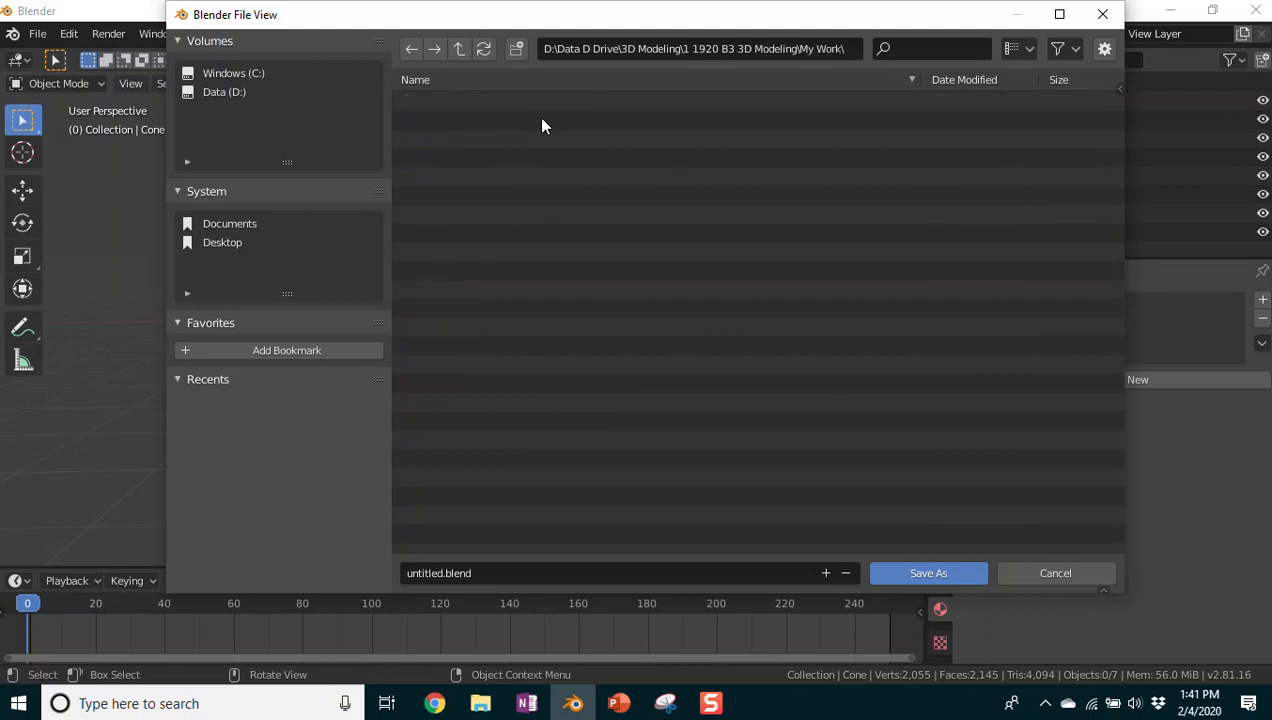
left_click(843, 50)
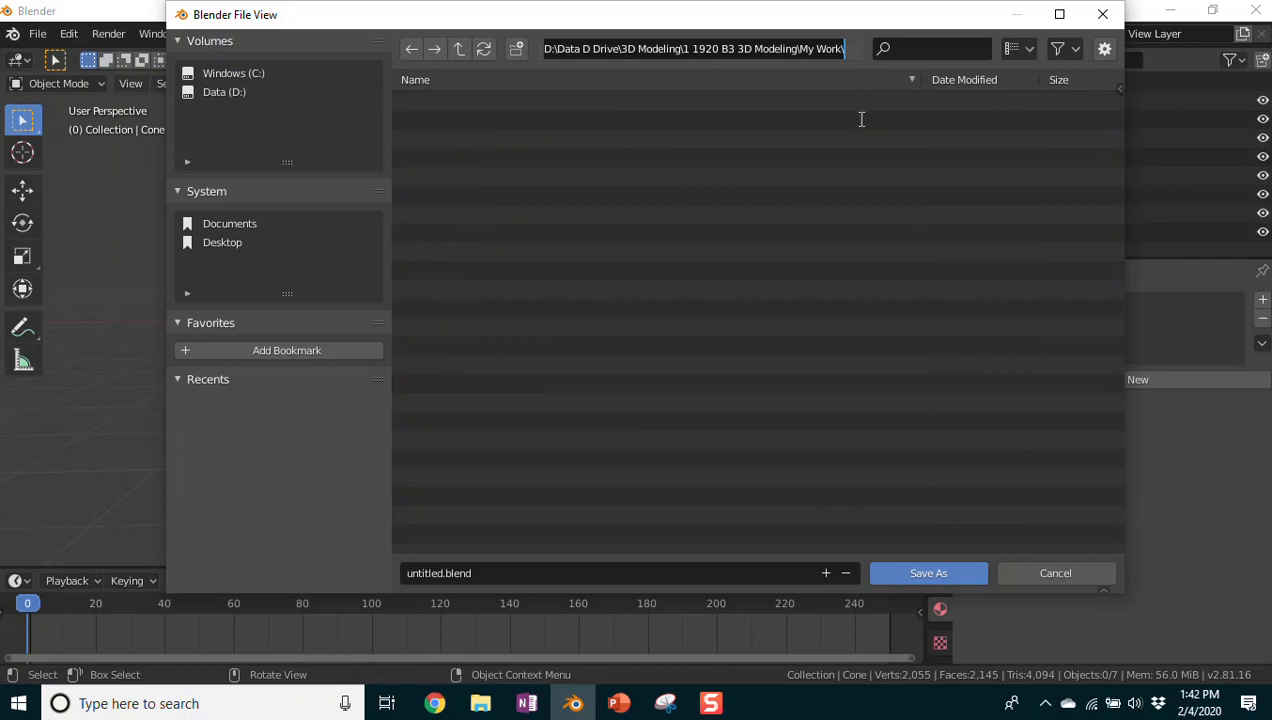
type("Ice cream come")
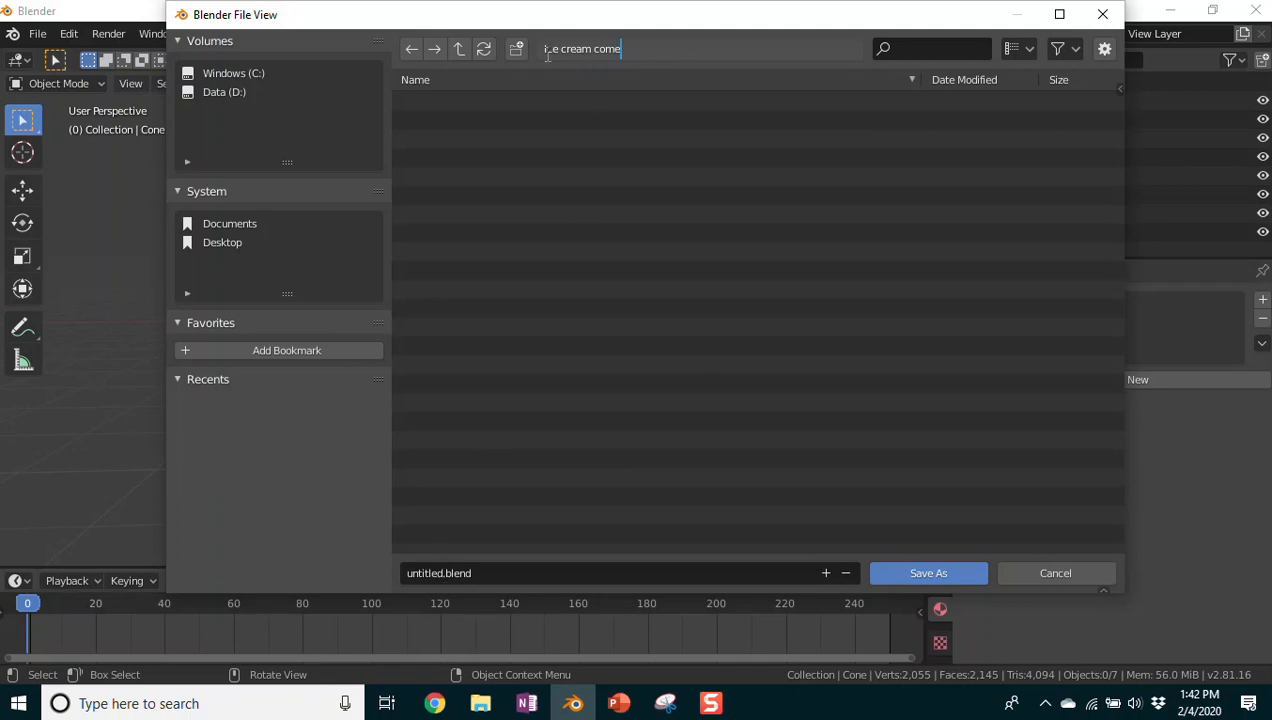
left_click(212, 92)
left_click(222, 92)
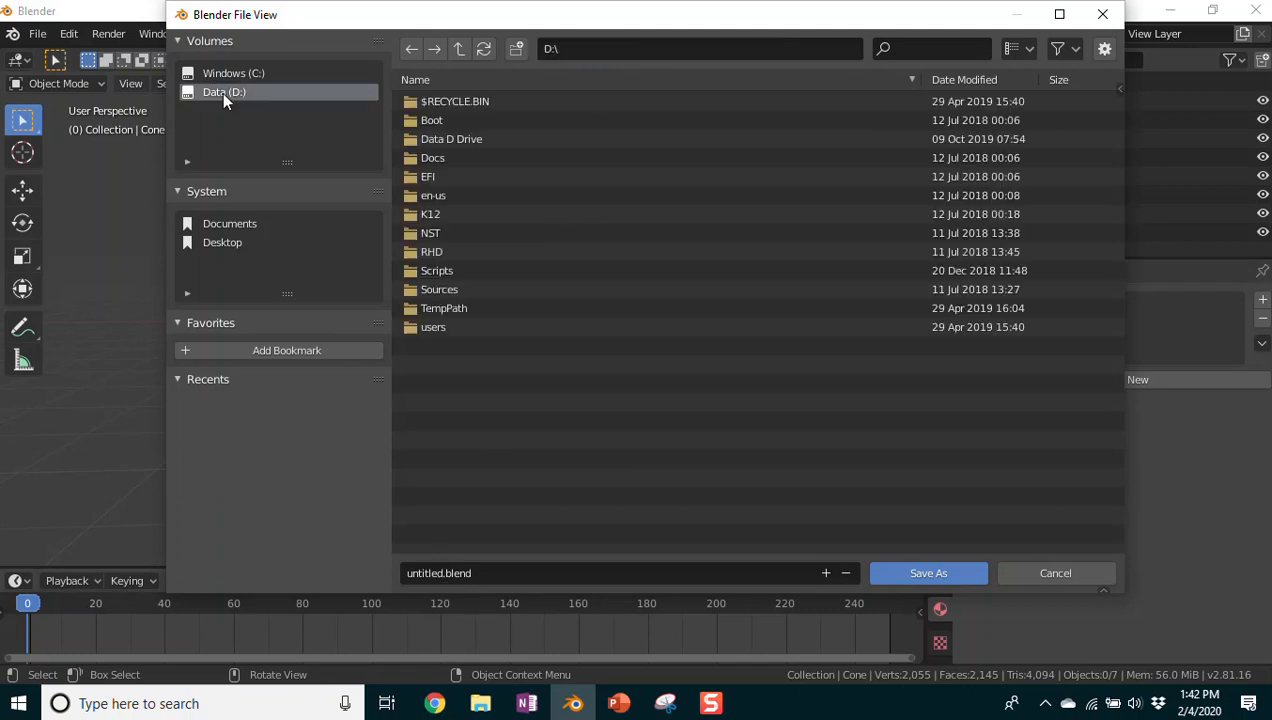
left_click(460, 141)
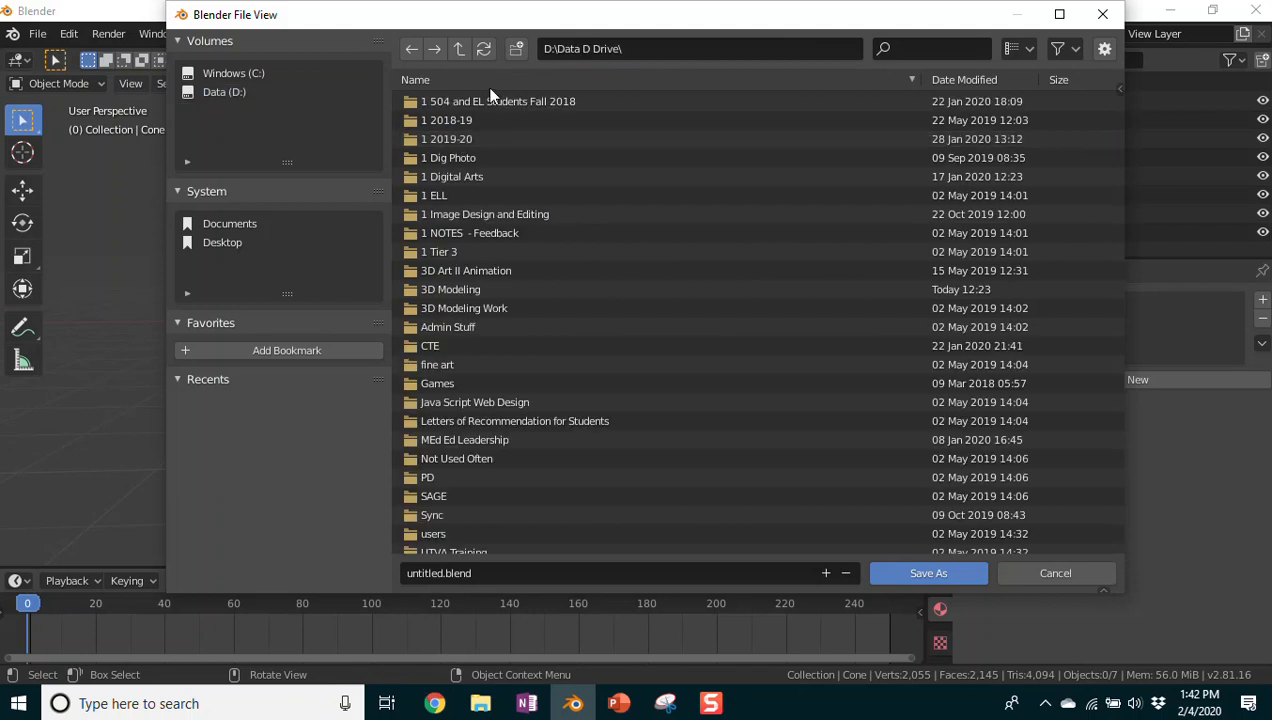
left_click(467, 289)
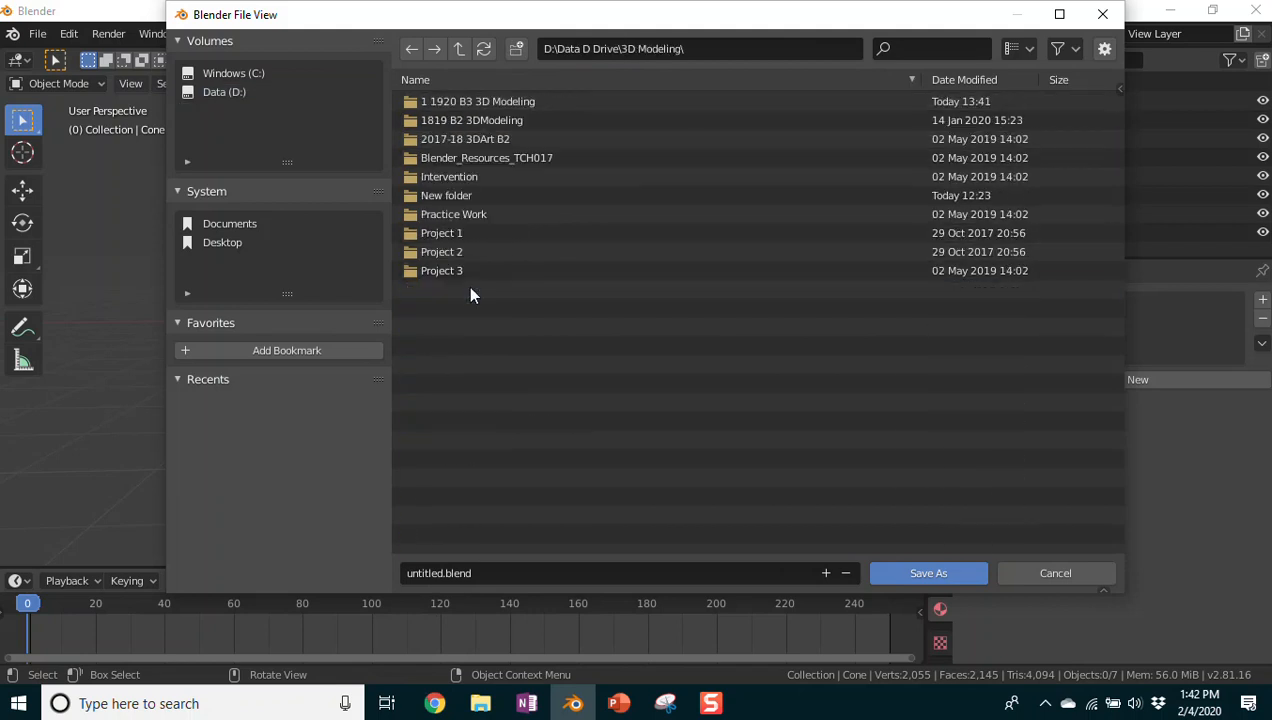
left_click(479, 102)
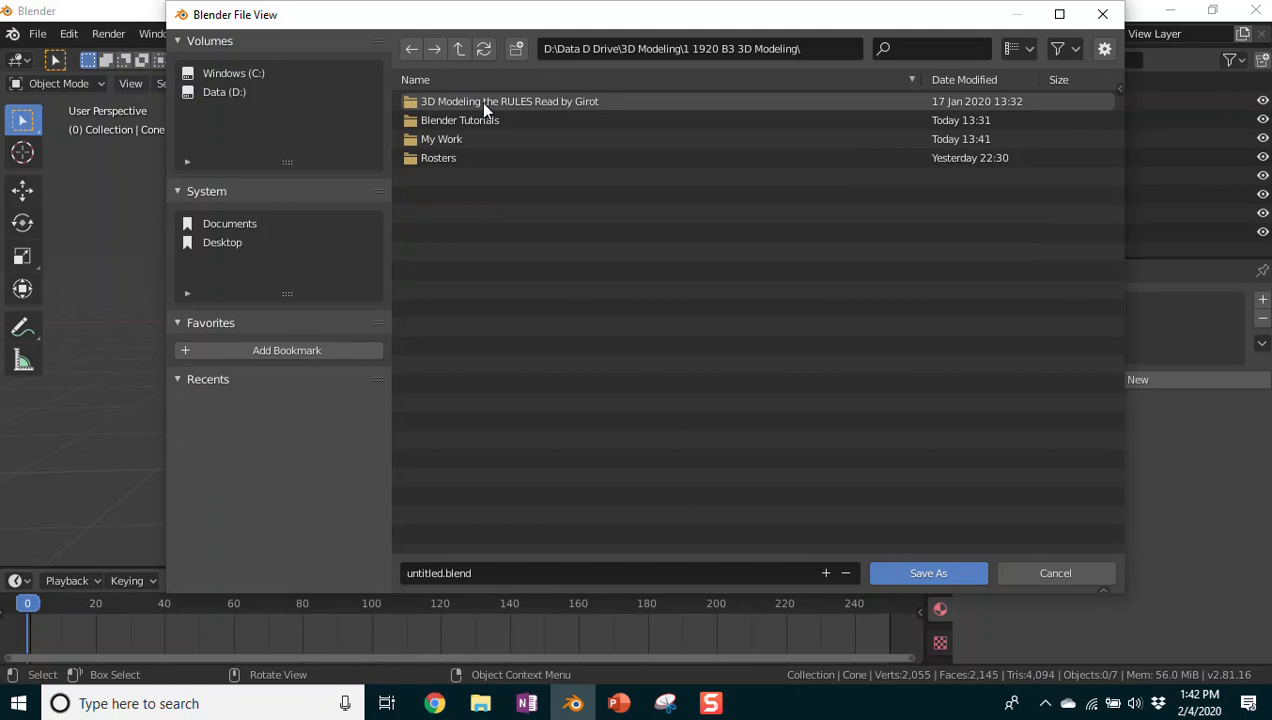
left_click(440, 137)
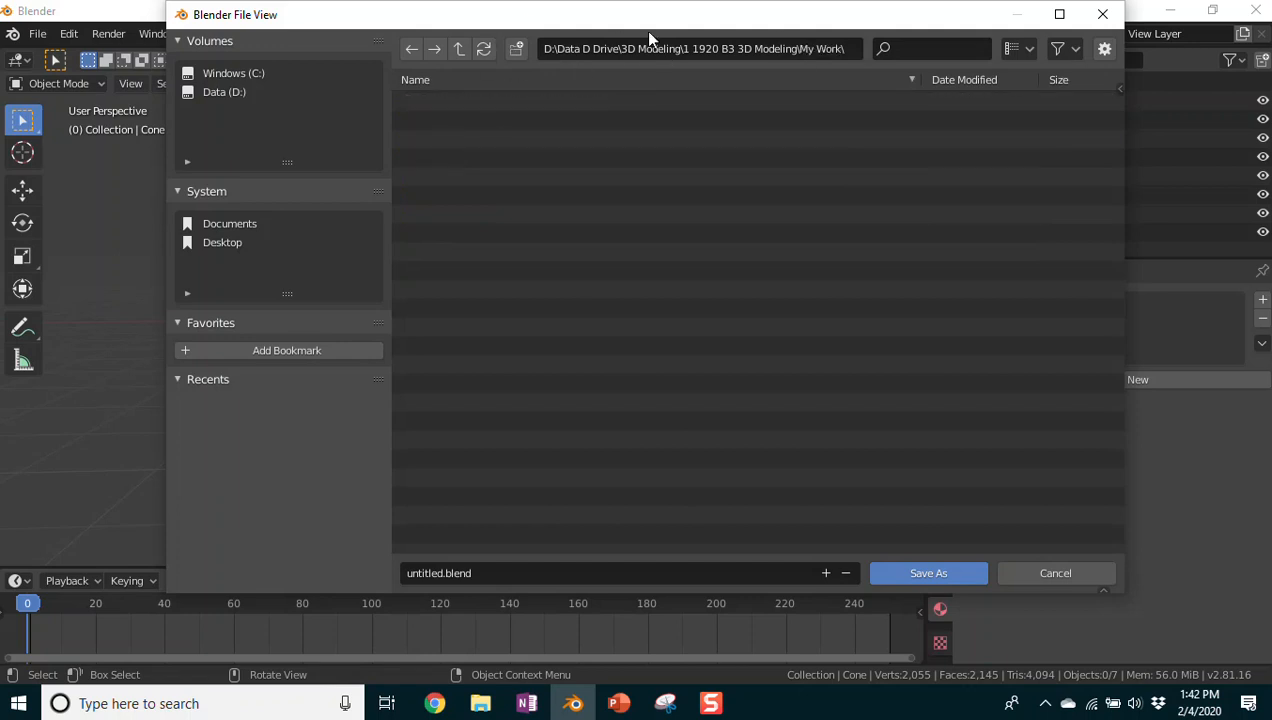
left_click(437, 575)
left_click(441, 574)
Step: Replace 'untitled' in the file name with the student's full name plus 'Ice Cream Model'
left_click_drag(441, 573, 380, 578)
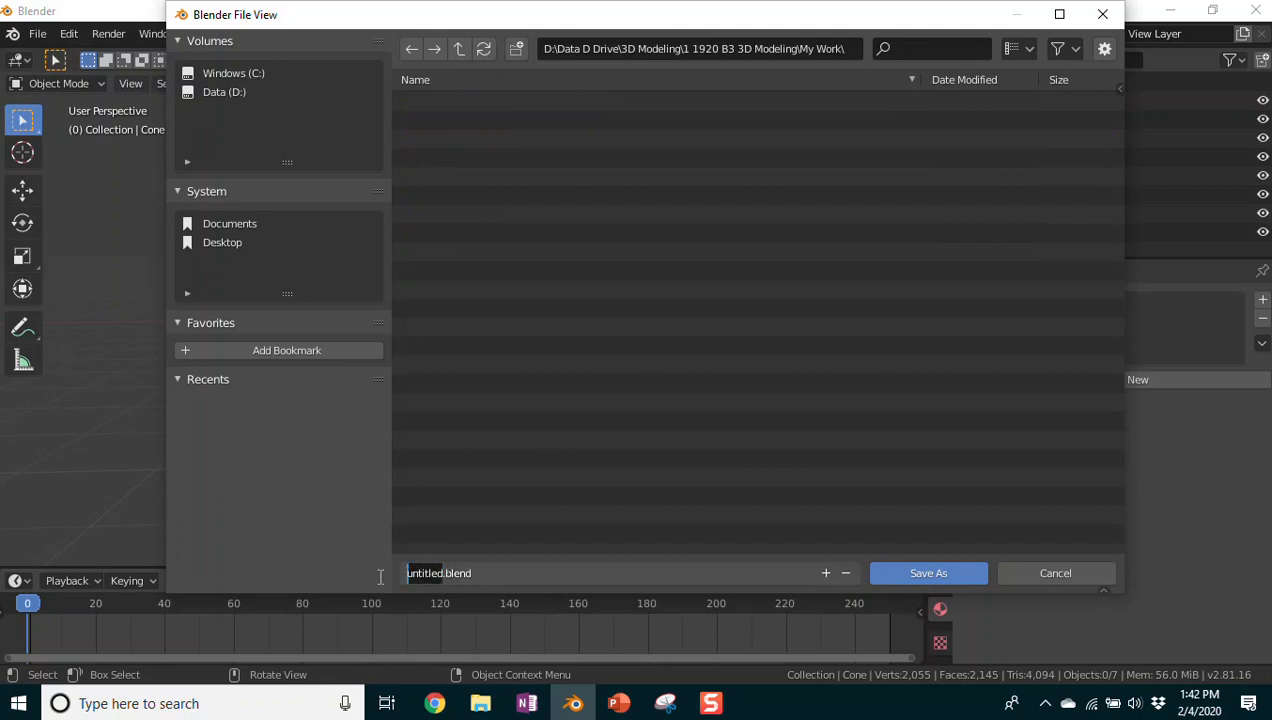
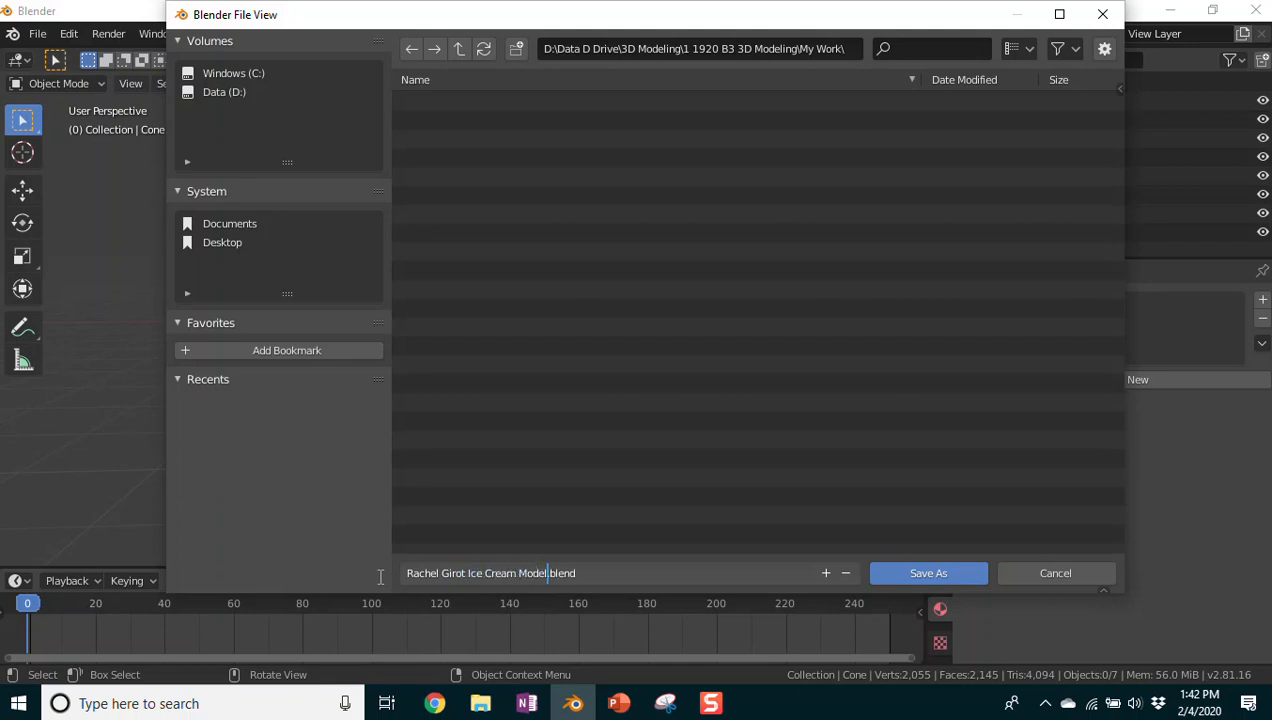
left_click(610, 573)
Step: Save the Ice Cream Model .blend file into My Work and select the cone
left_click(929, 572)
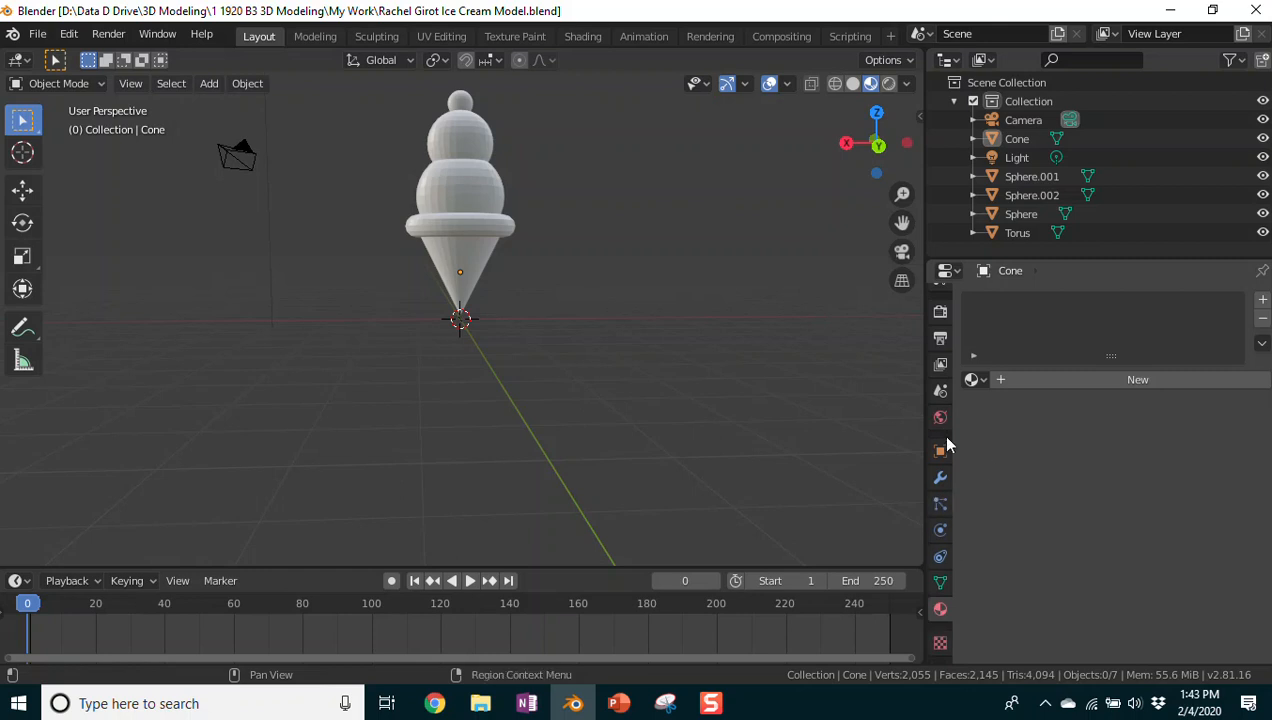
left_click(478, 257)
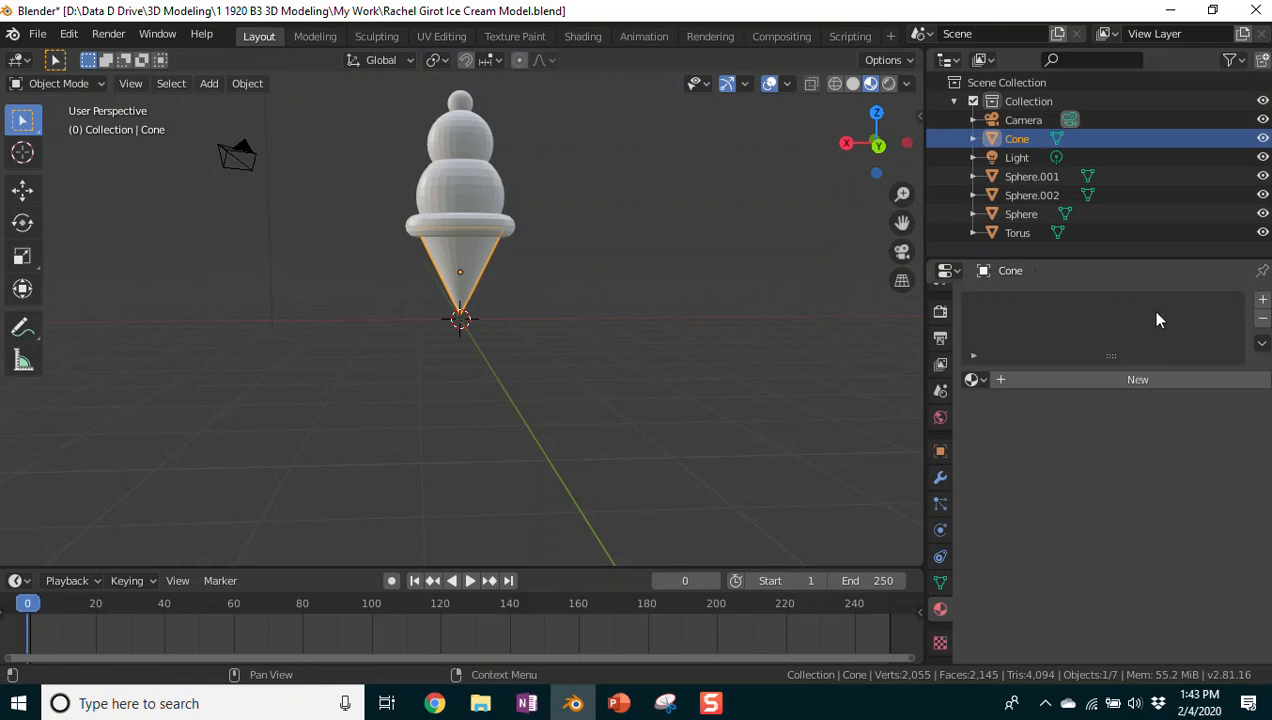
Step: Add a fresh material to the cone and rename it from Material.002 to Cone
mouse_move(1118, 257)
left_mouse_down()
mouse_move(1110, 110)
mouse_move(1095, 258)
left_mouse_up()
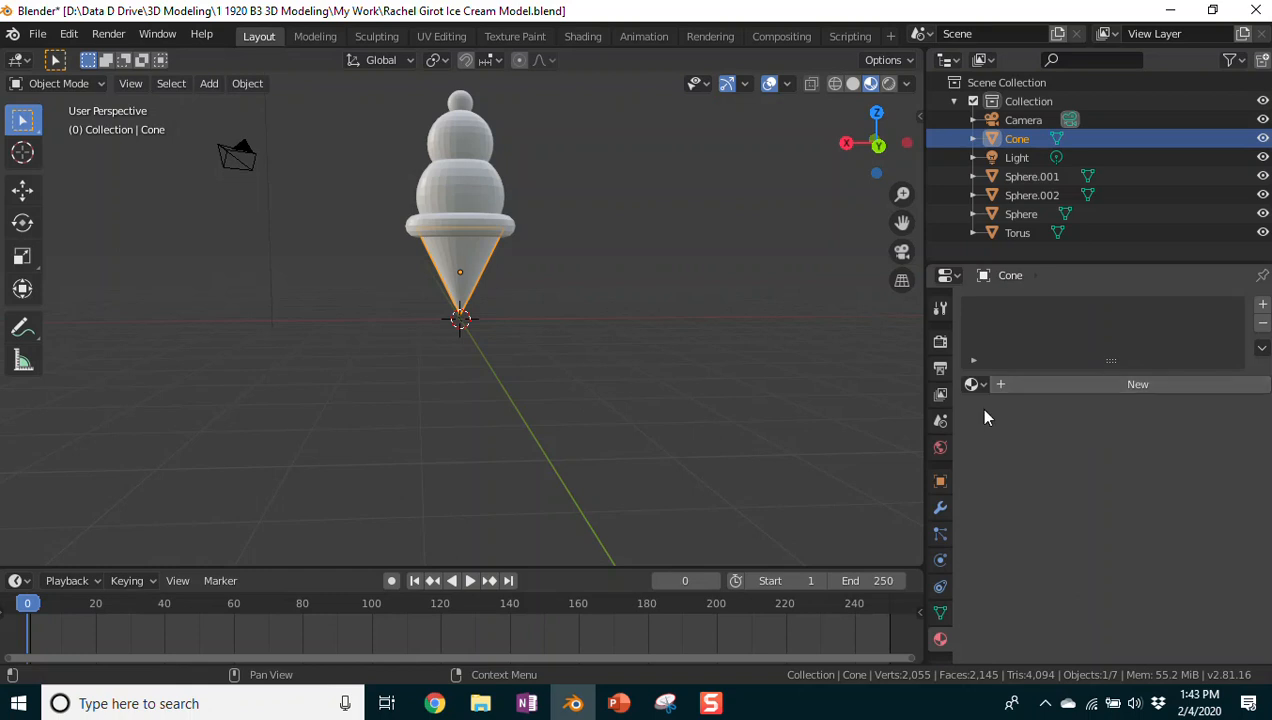
left_click(1050, 384)
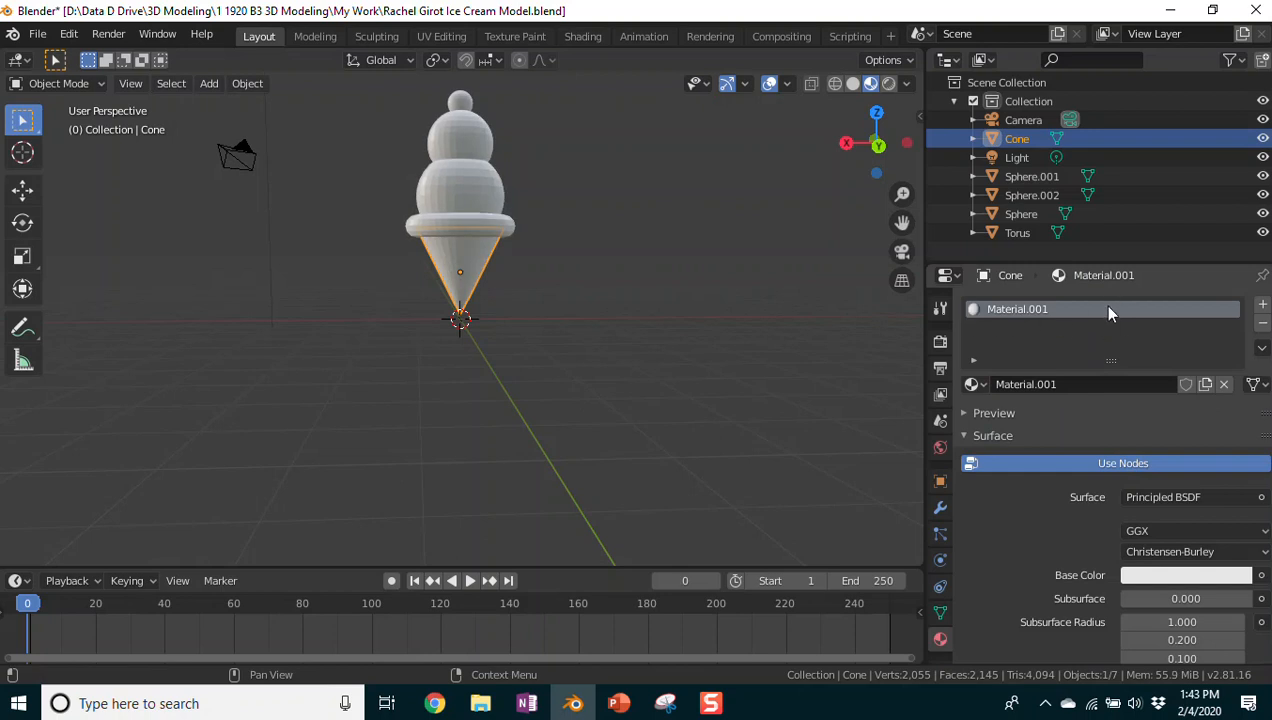
left_click(1262, 324)
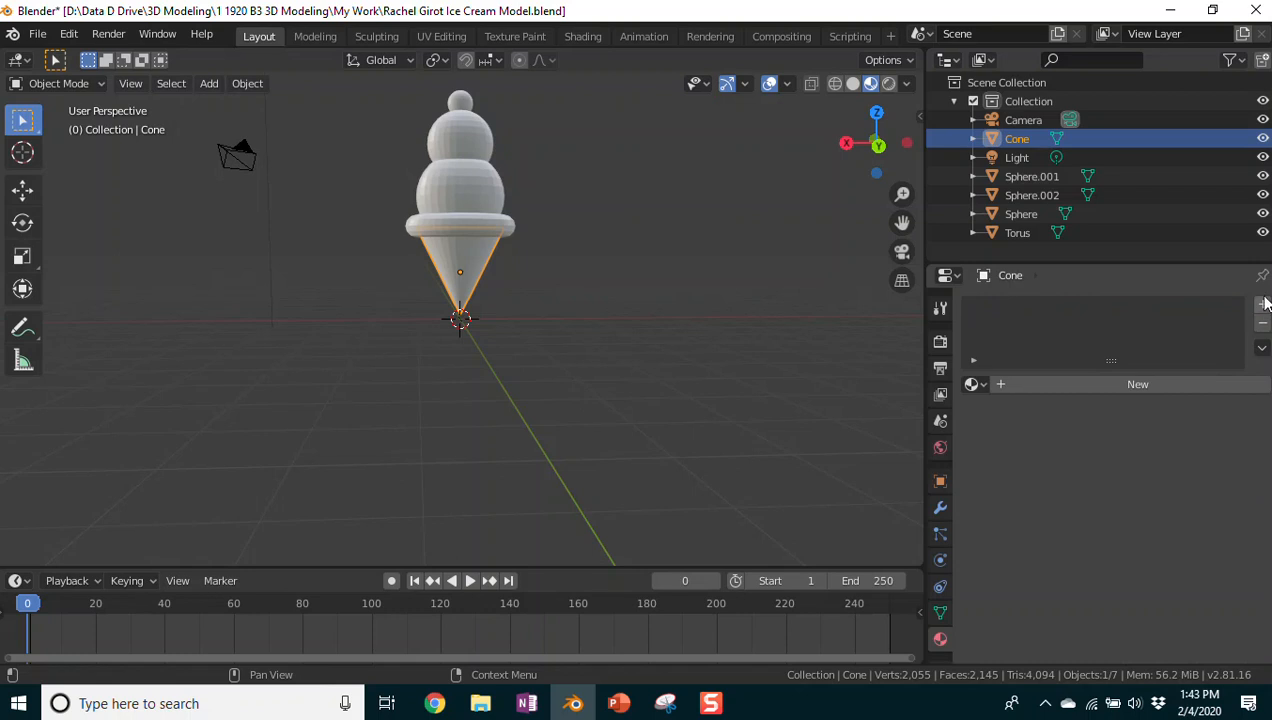
left_click(1078, 386)
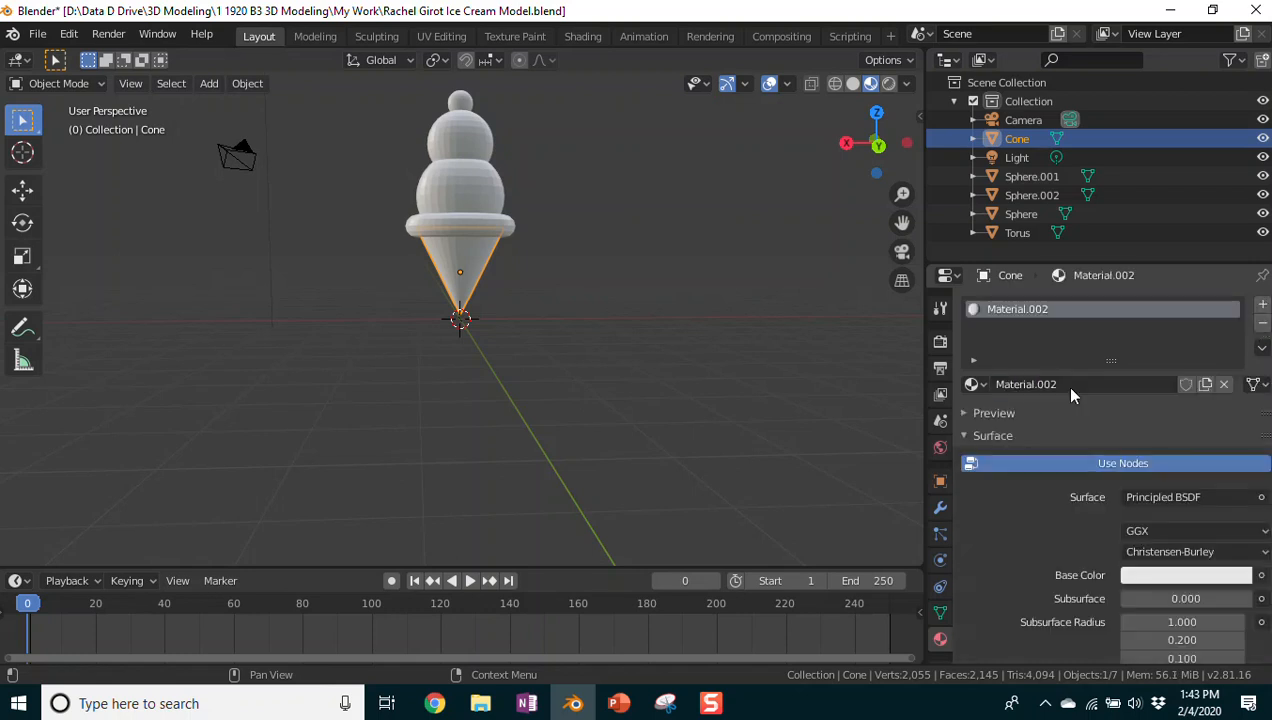
left_click(1022, 384)
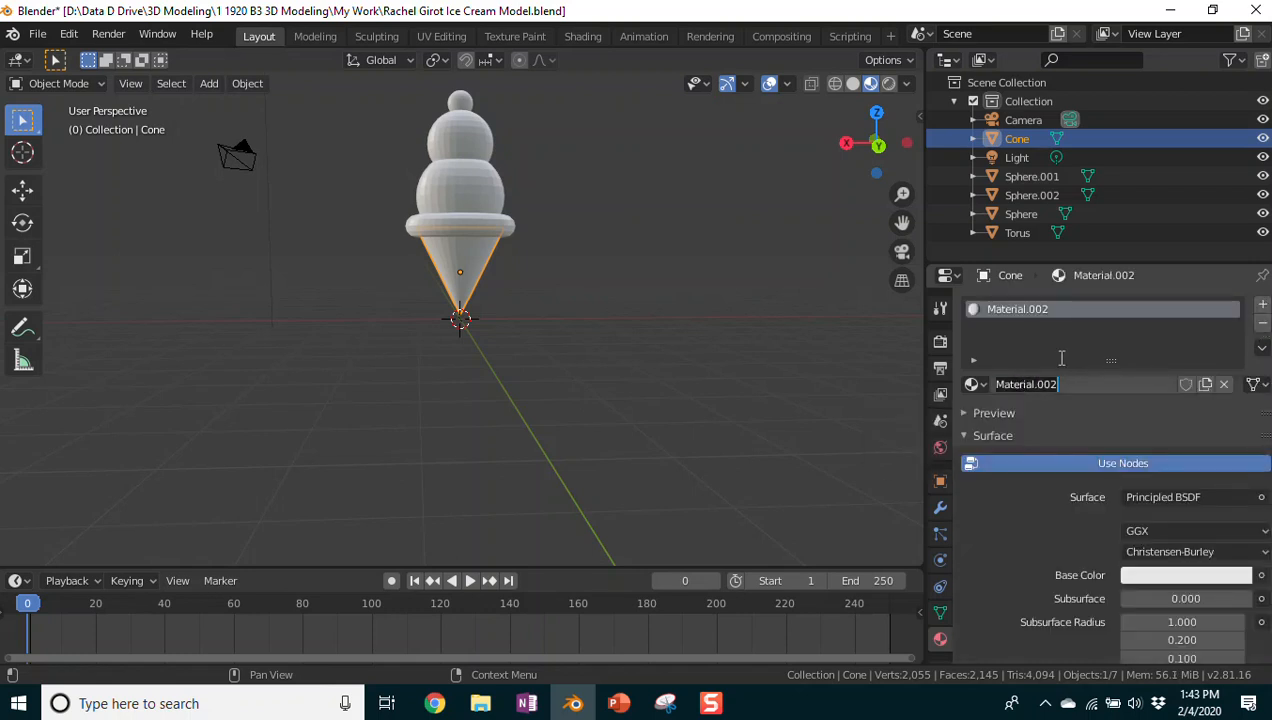
left_click_drag(1079, 385, 992, 386)
type("Cone")
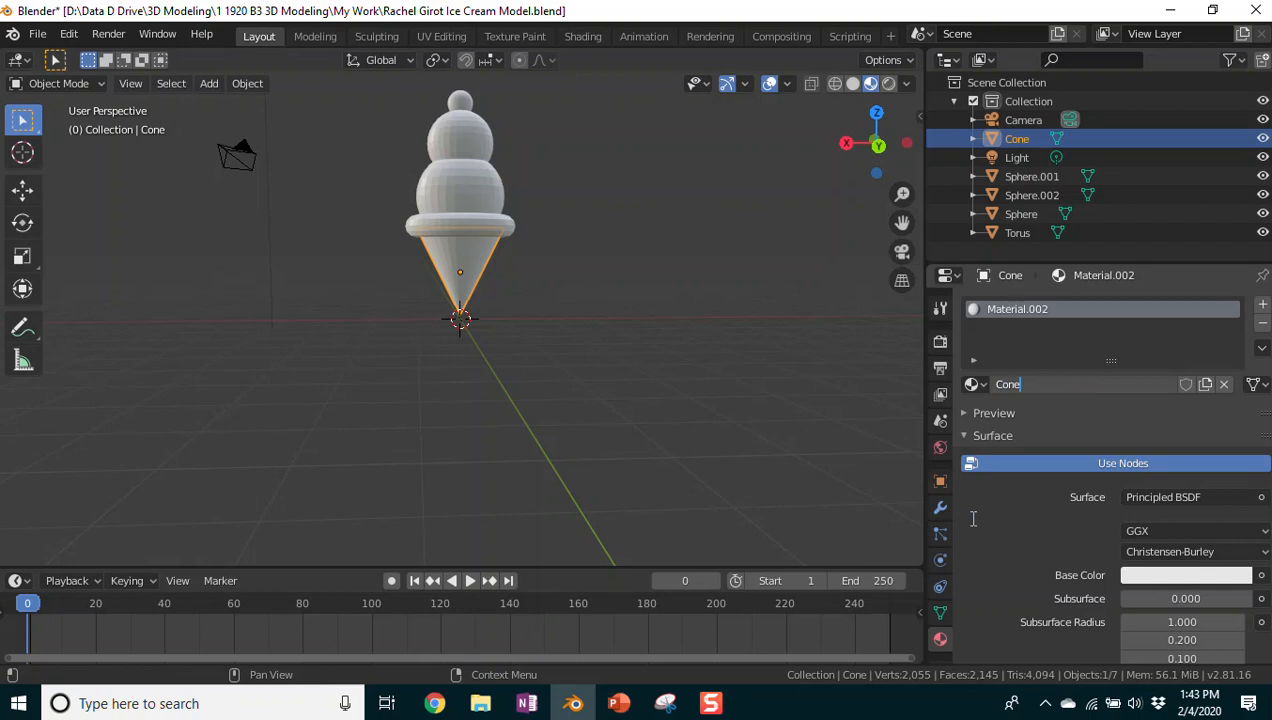
key("Return")
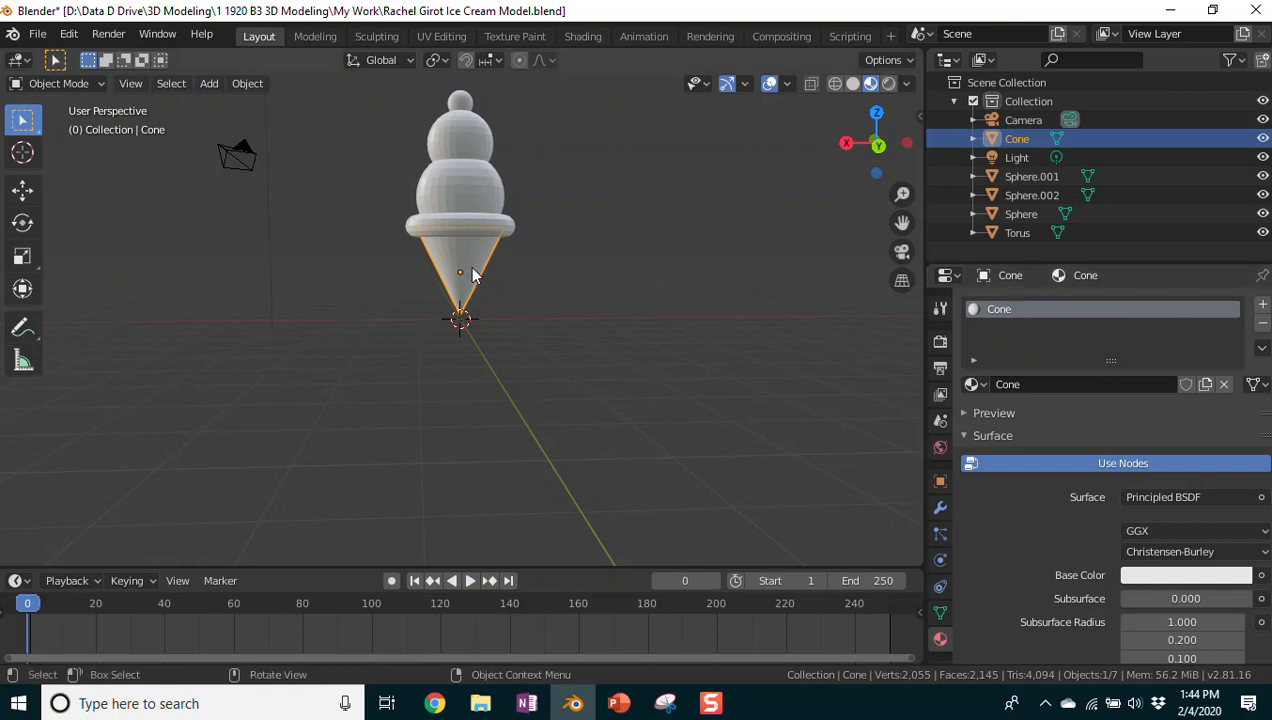
scroll(1107, 401, "down", 2)
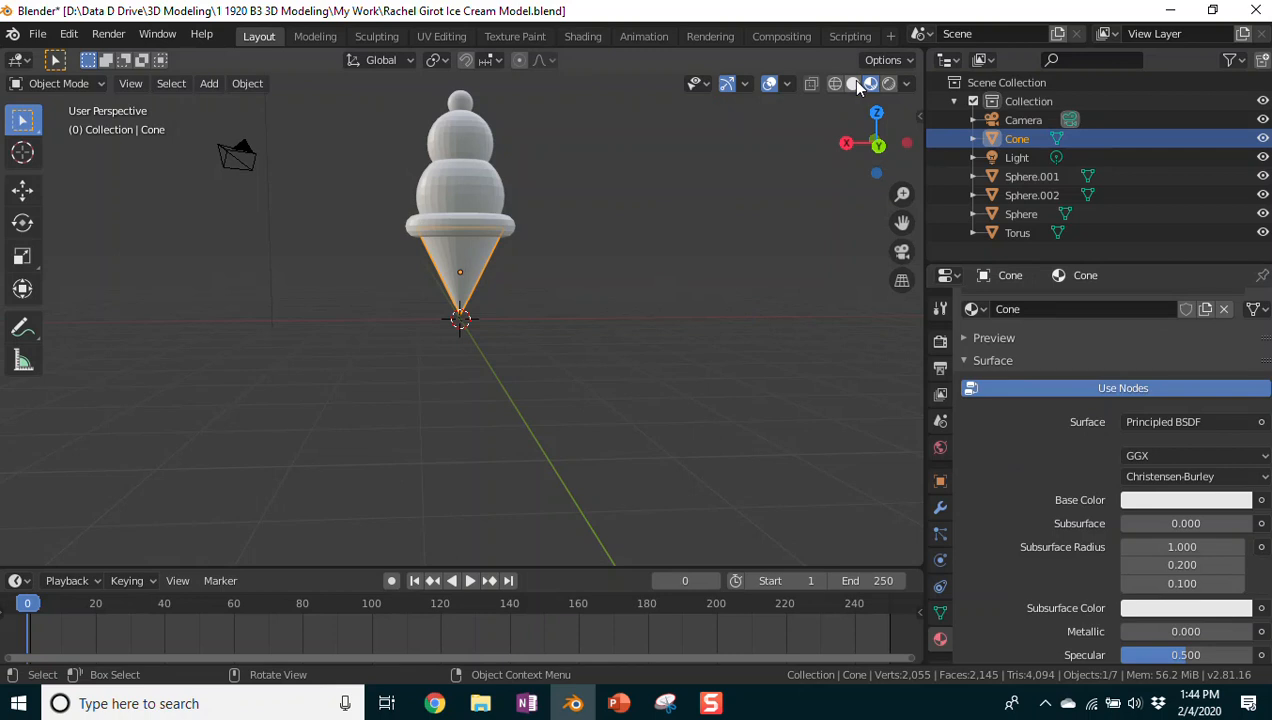
left_click(95, 84)
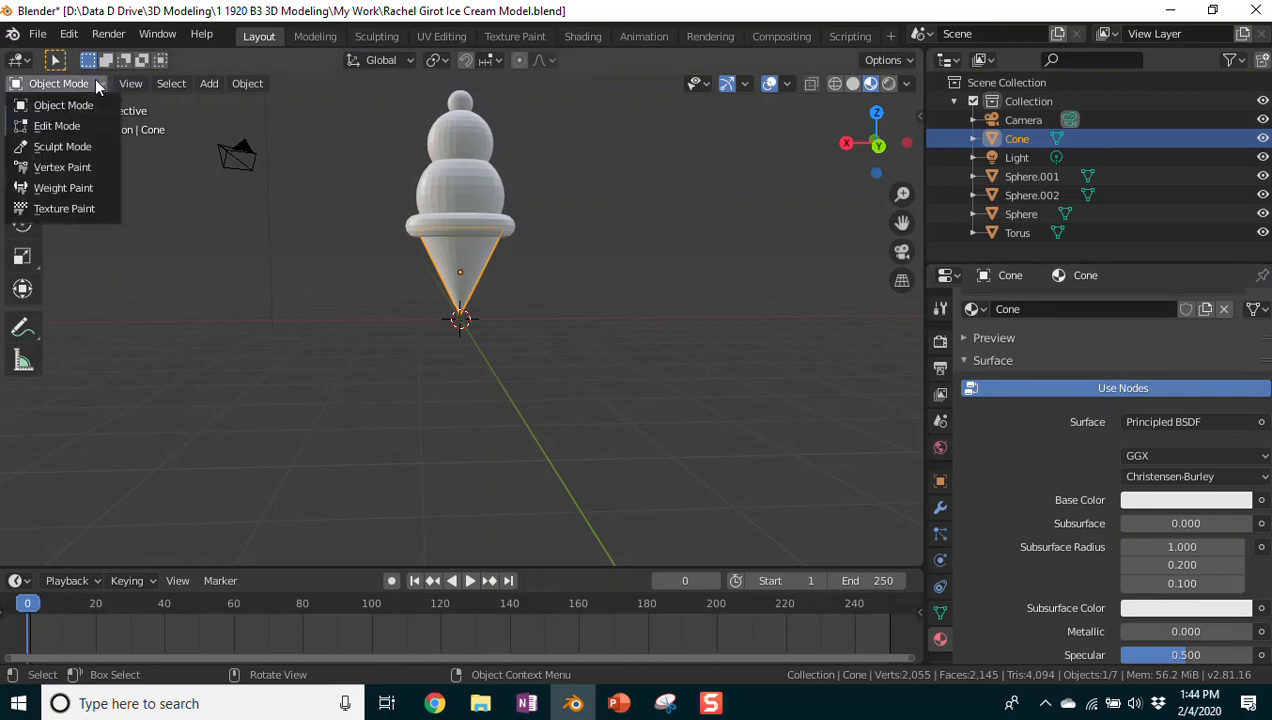
left_click(74, 127)
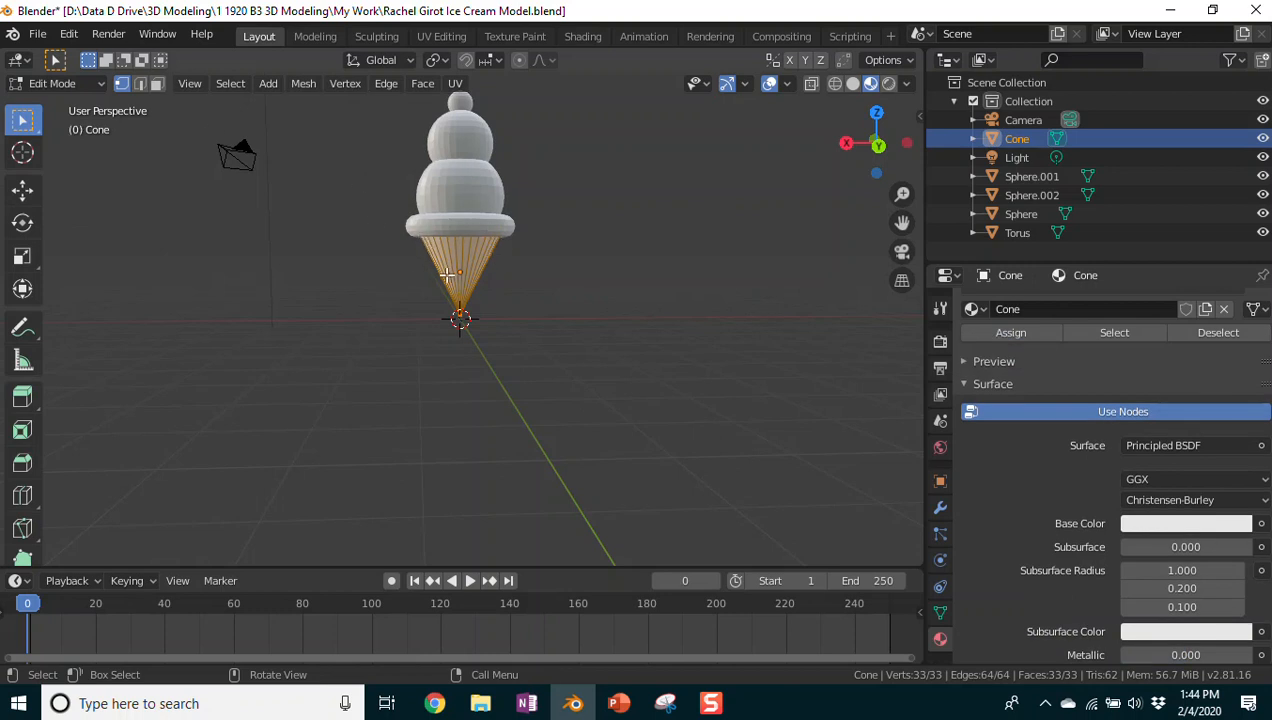
left_click(102, 84)
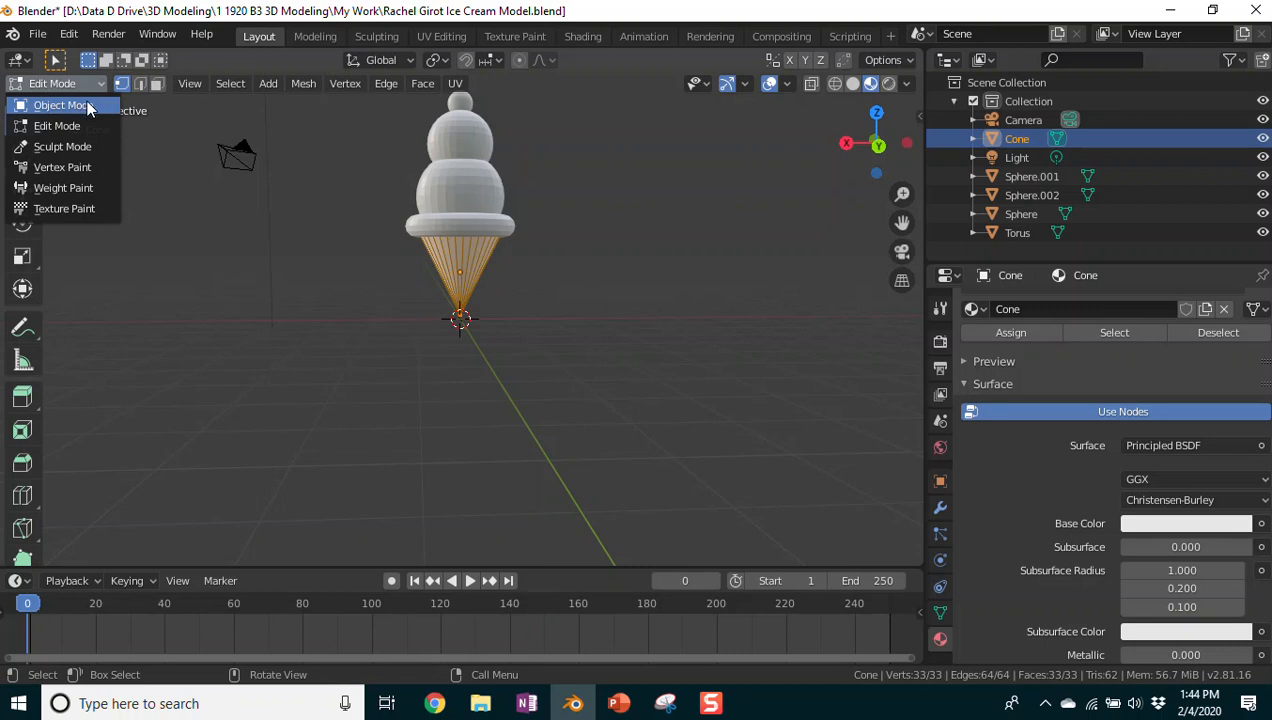
left_click(87, 107)
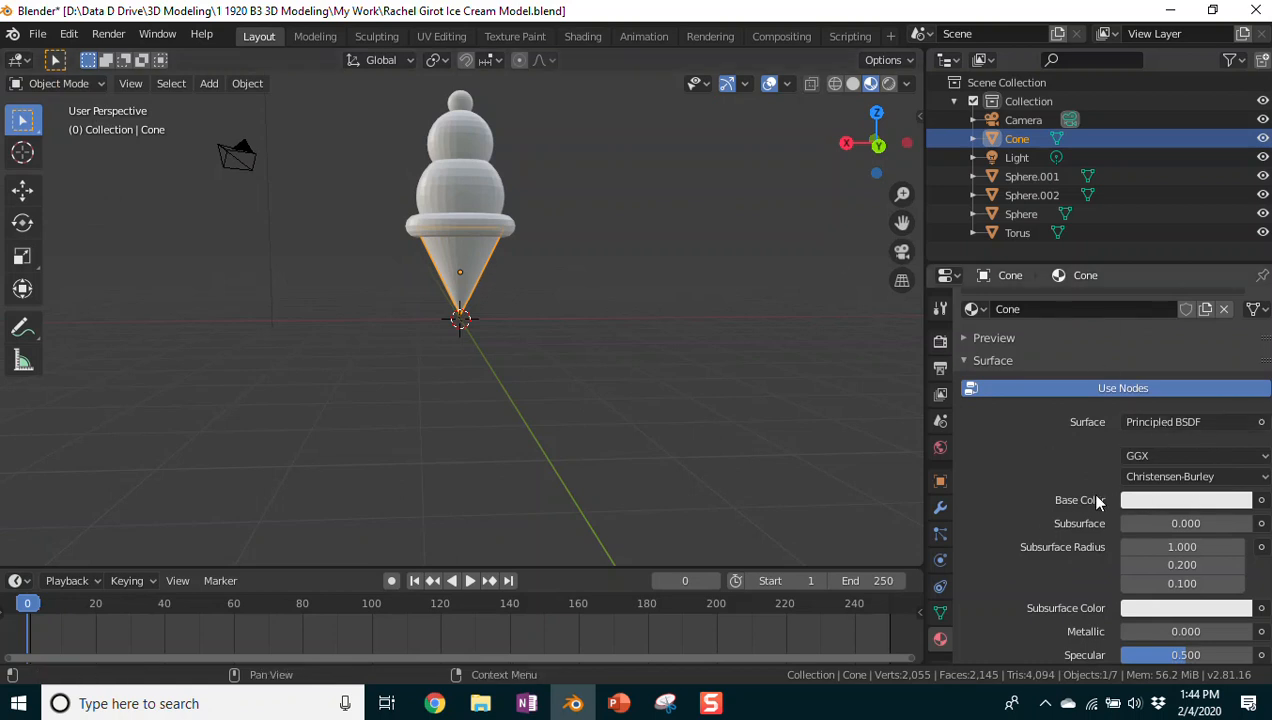
left_click(1153, 503)
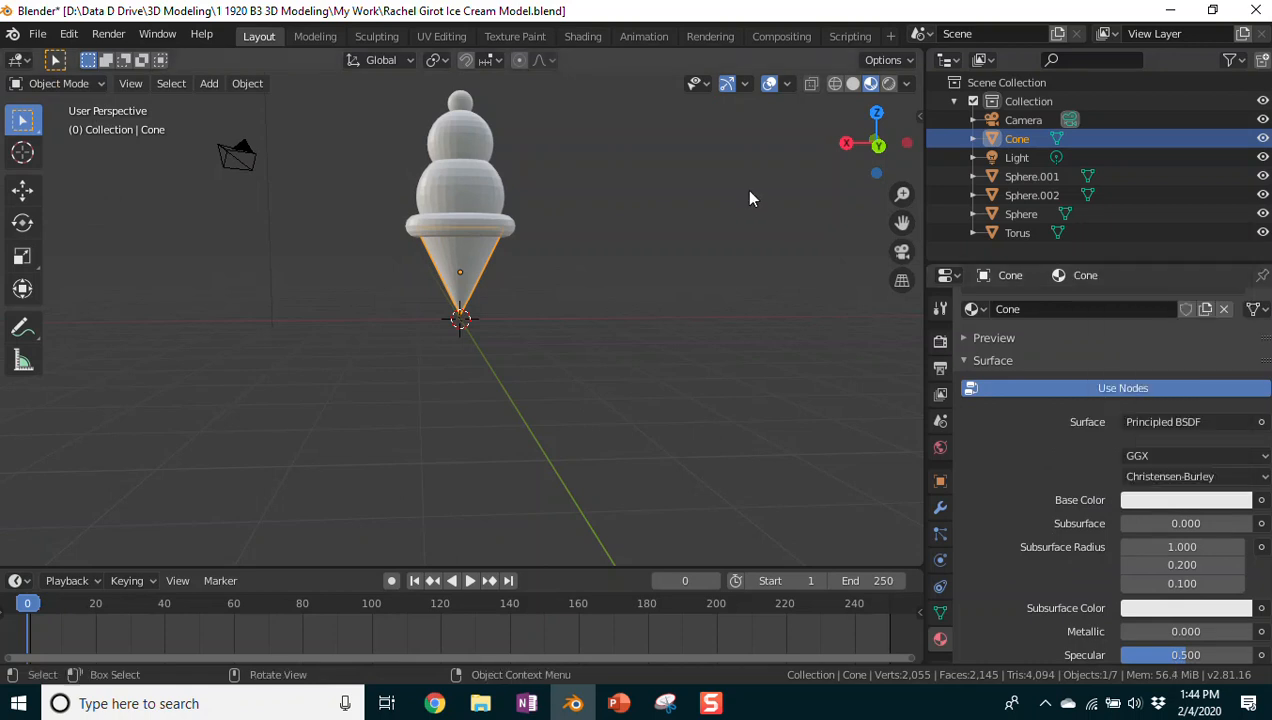
left_click(765, 148)
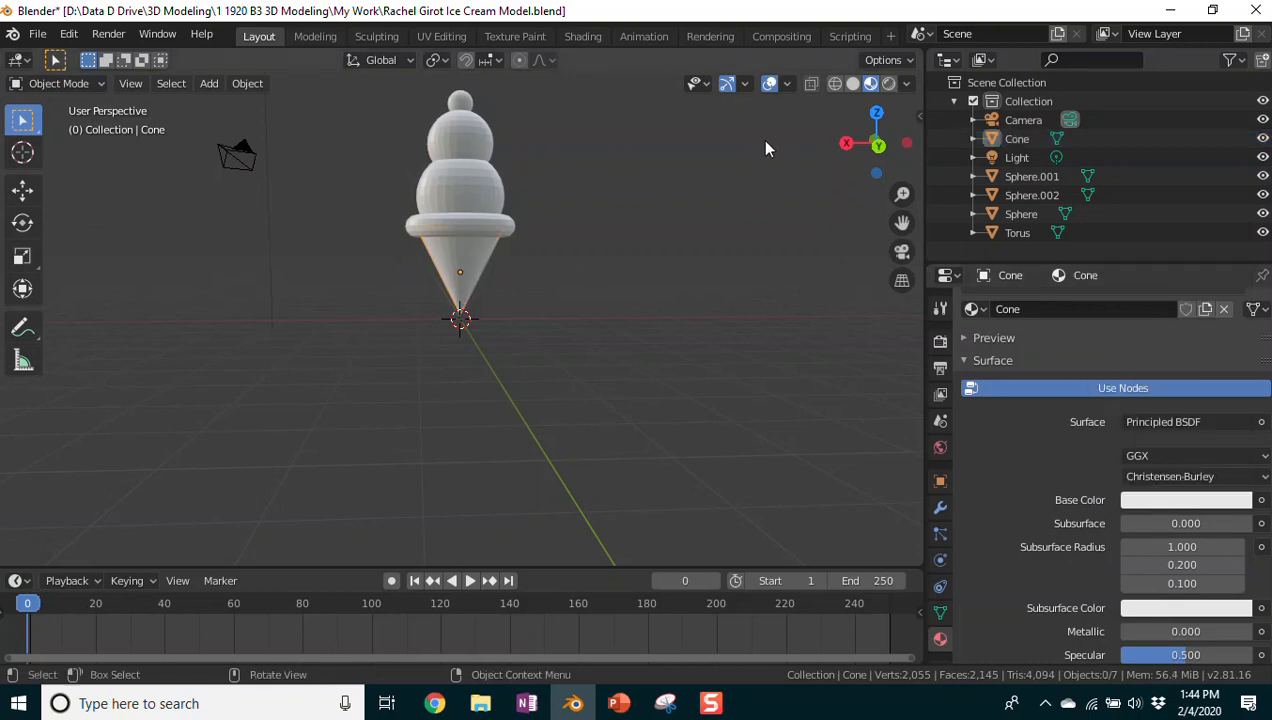
left_click(850, 86)
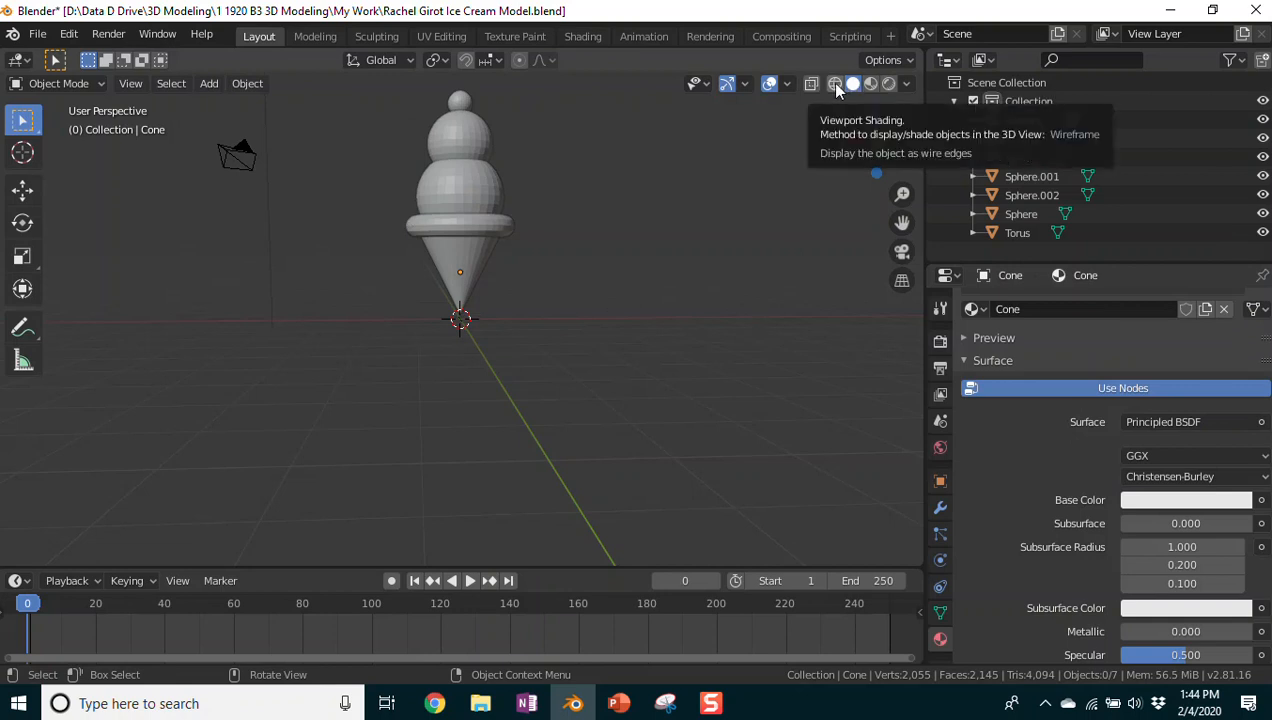
left_click(835, 85)
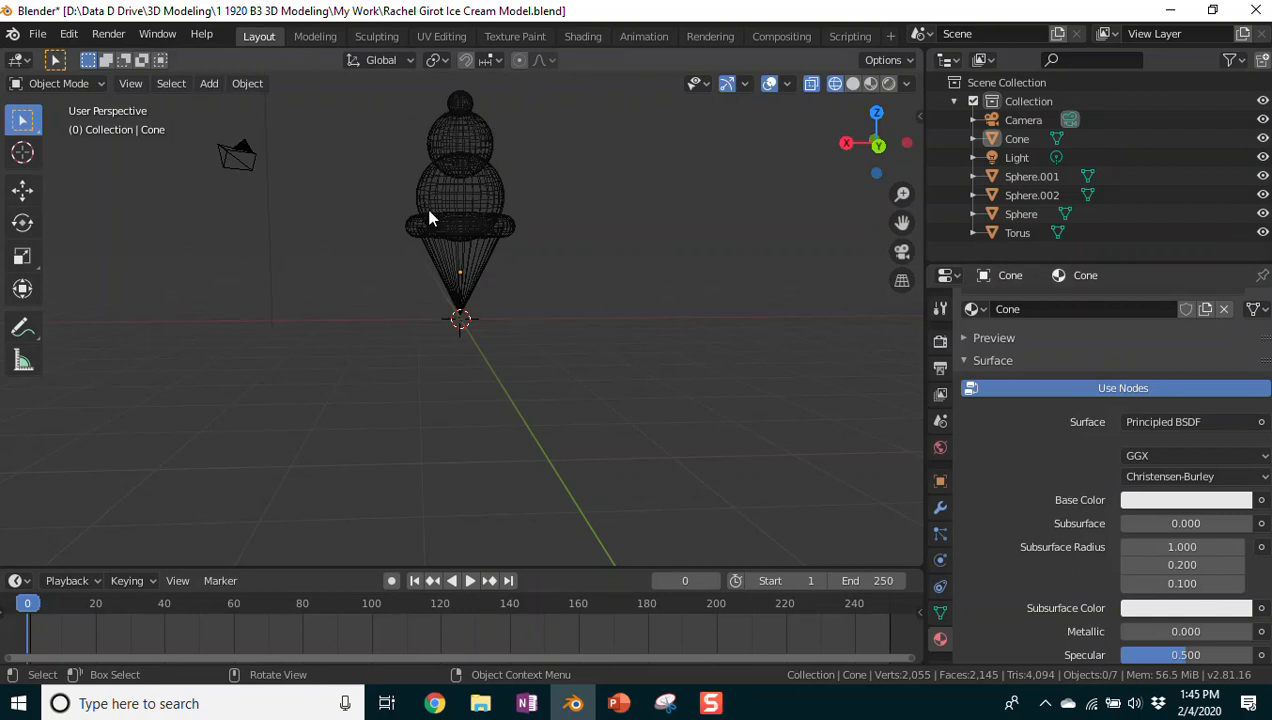
left_click(852, 84)
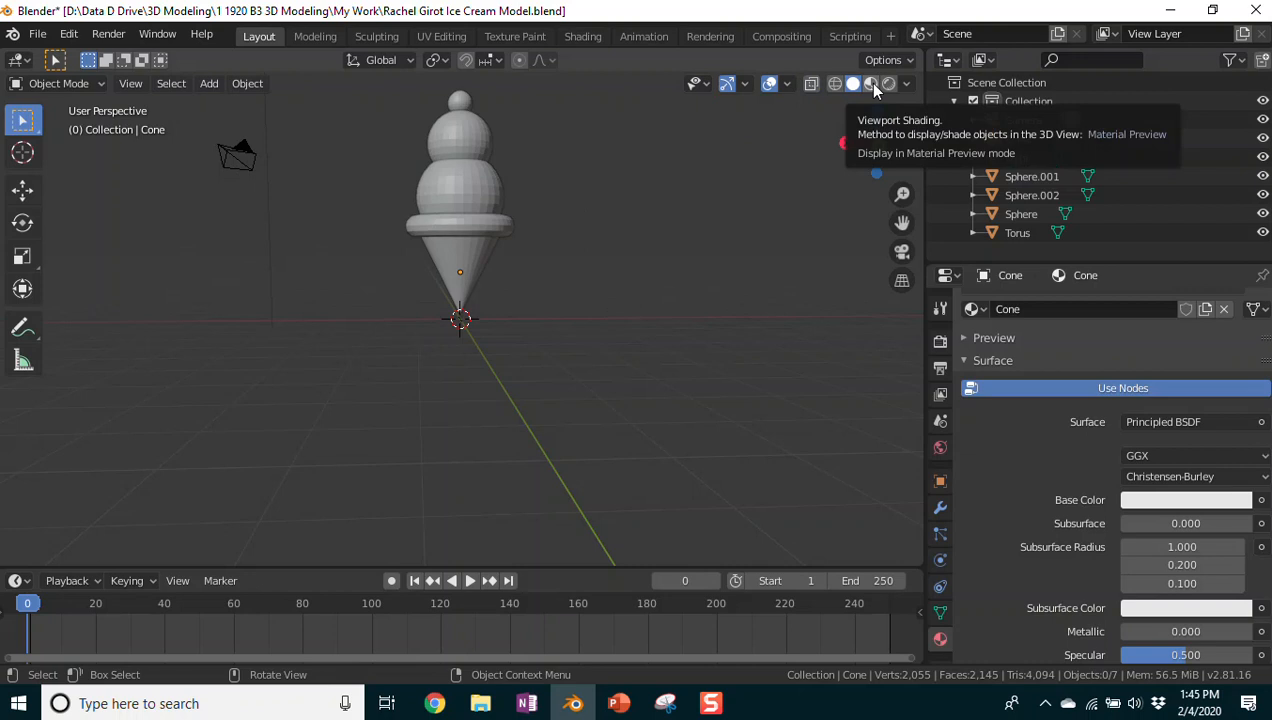
left_click(873, 86)
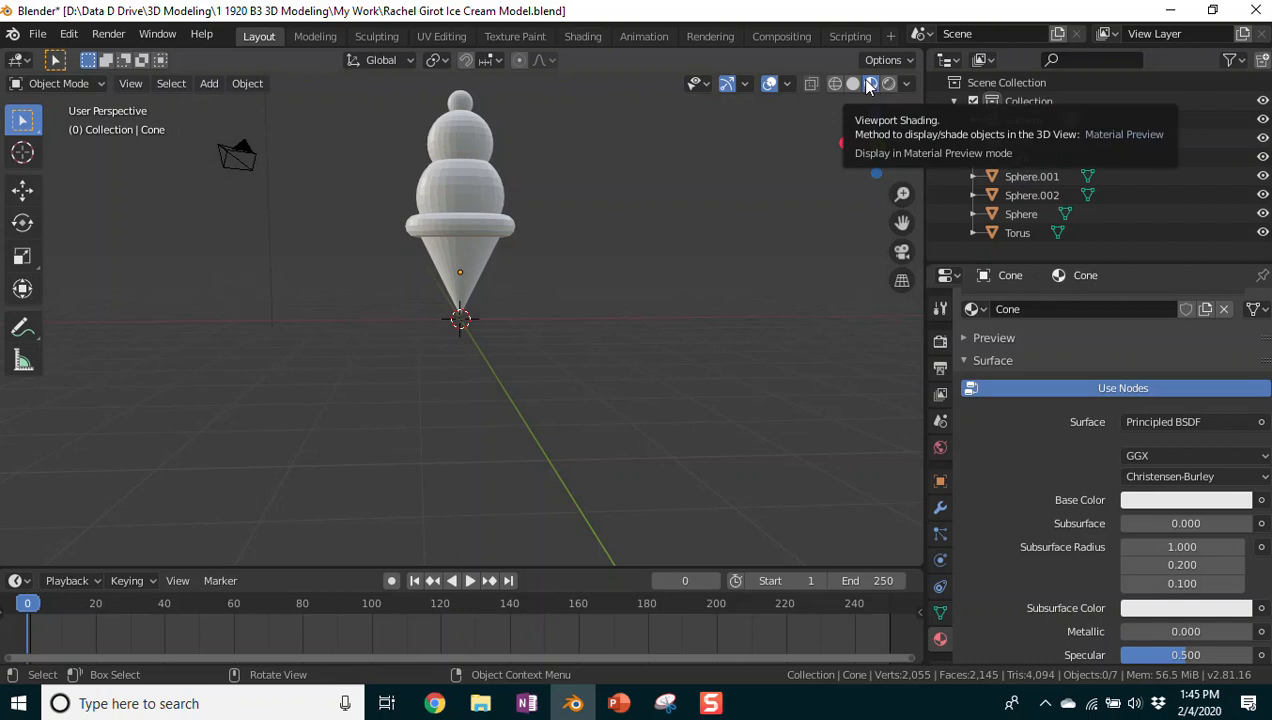
Step: Set the Cone material's base colour to orange on the colour wheel, then return to Solid shading
left_click(1153, 500)
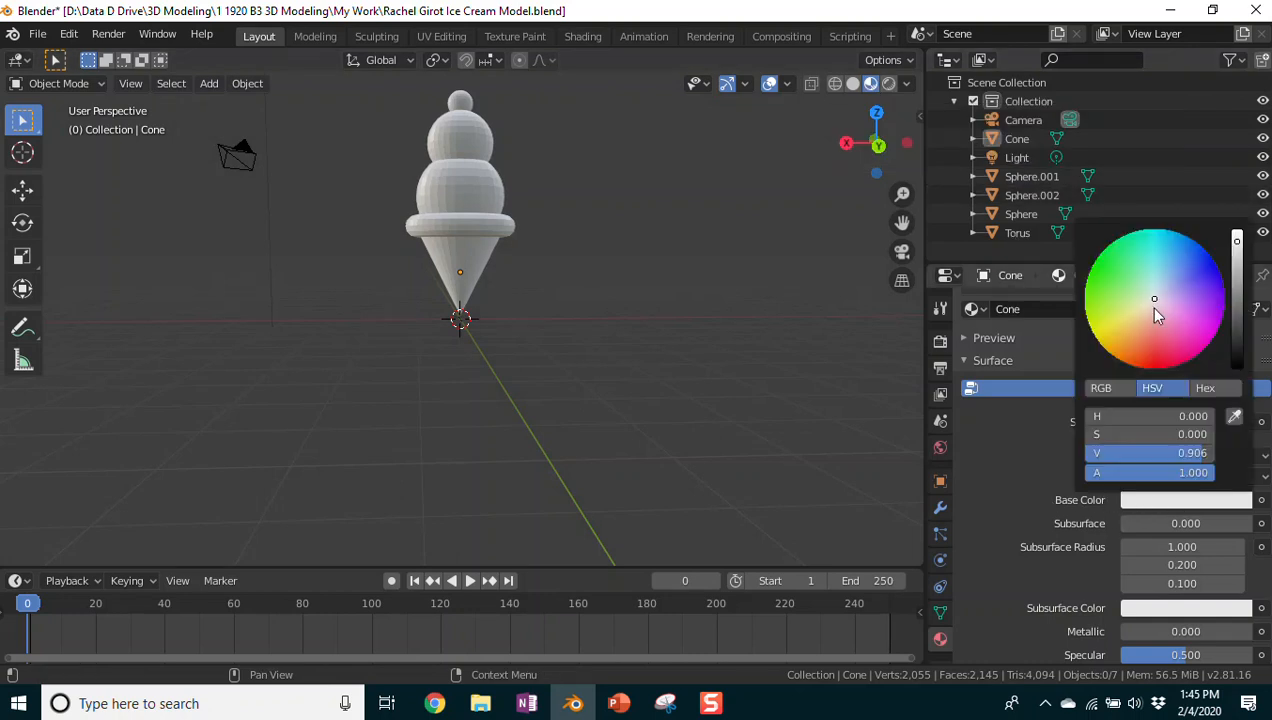
mouse_move(1148, 296)
left_mouse_down()
mouse_move(1150, 336)
mouse_move(1106, 340)
mouse_move(1121, 353)
mouse_move(1110, 302)
mouse_move(1128, 332)
left_mouse_up()
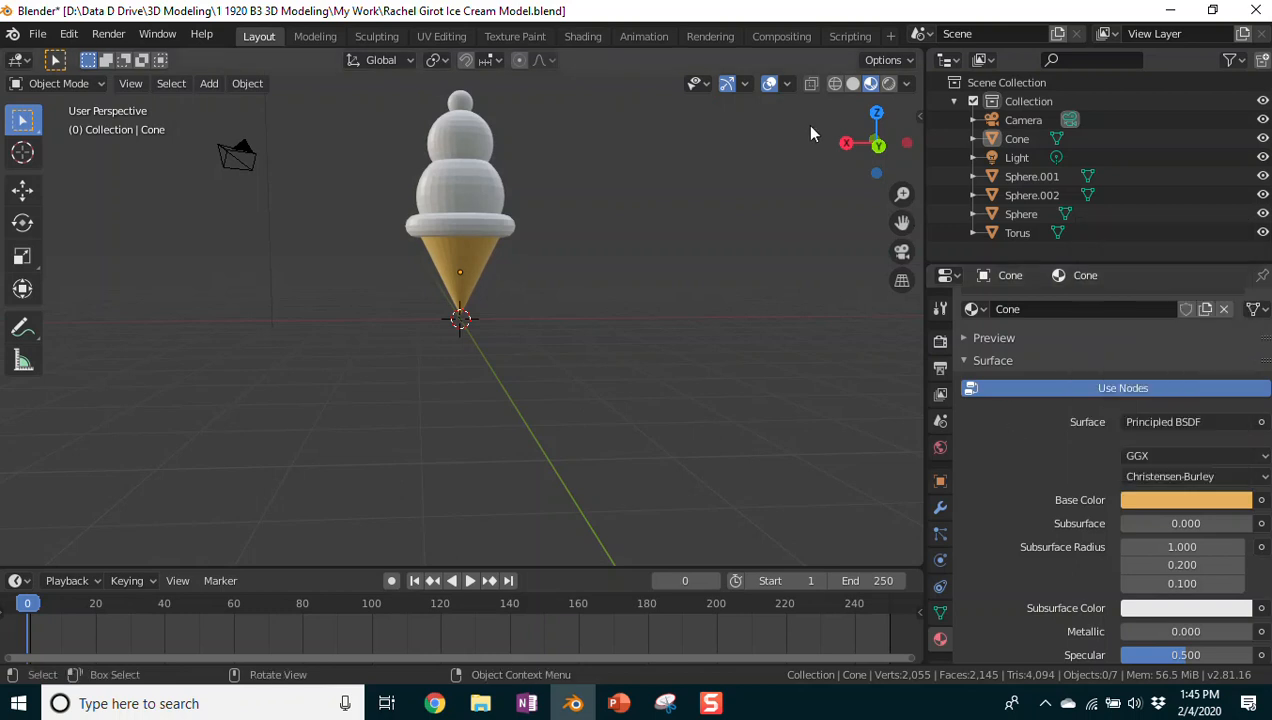
left_click(853, 84)
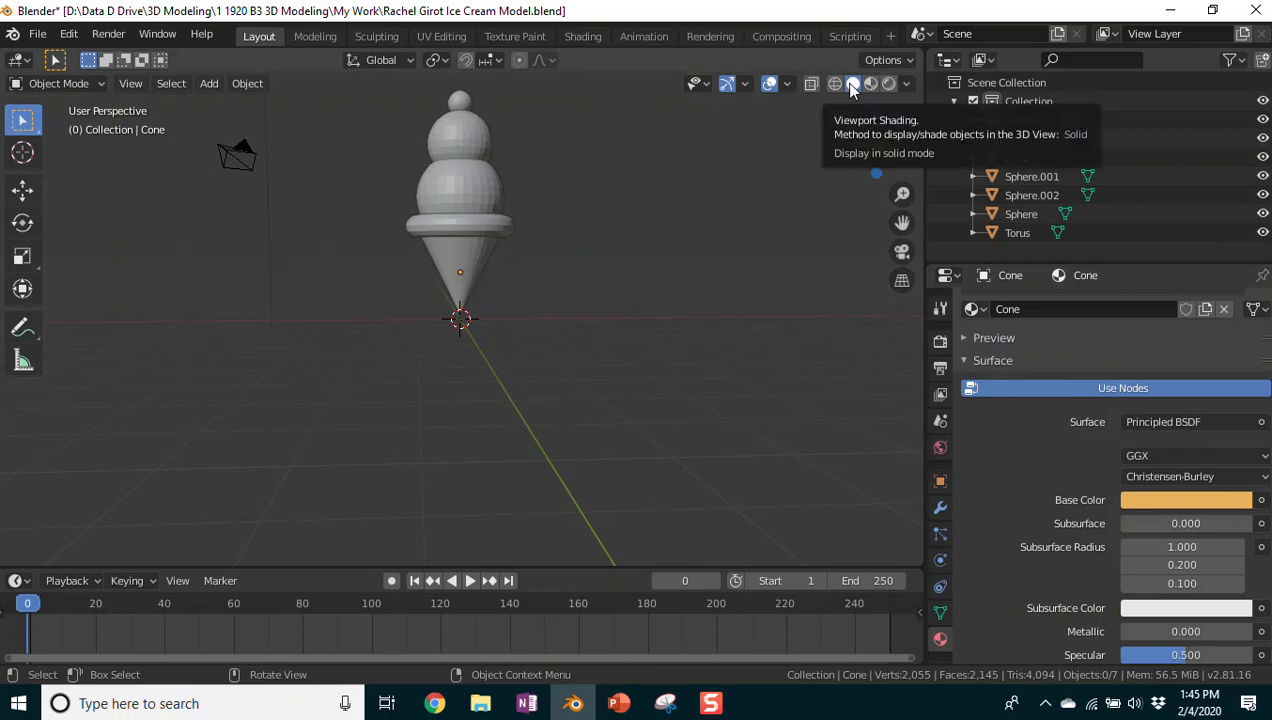
Step: Expand the Cone material preview and try plane, cube, hair, cloth and fluid shapes, ending on sphere
scroll(1067, 368, "up", 2)
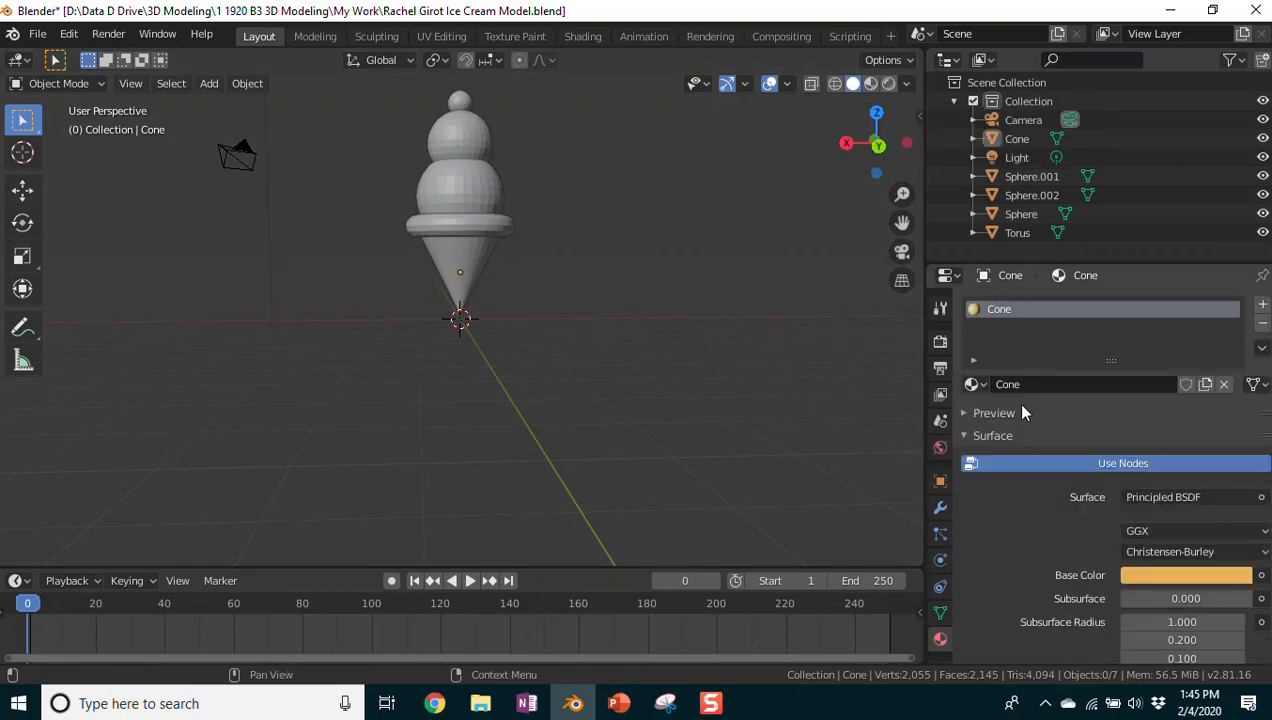
left_click(959, 413)
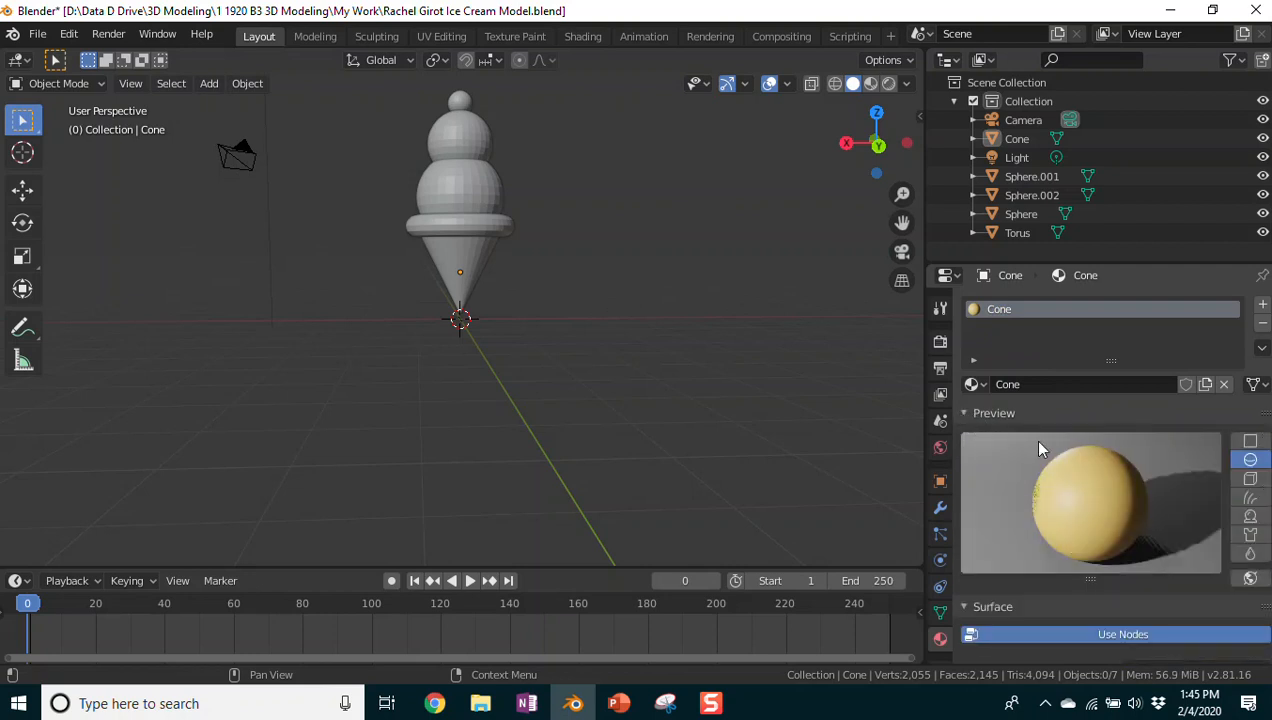
scroll(1107, 385, "down", 3)
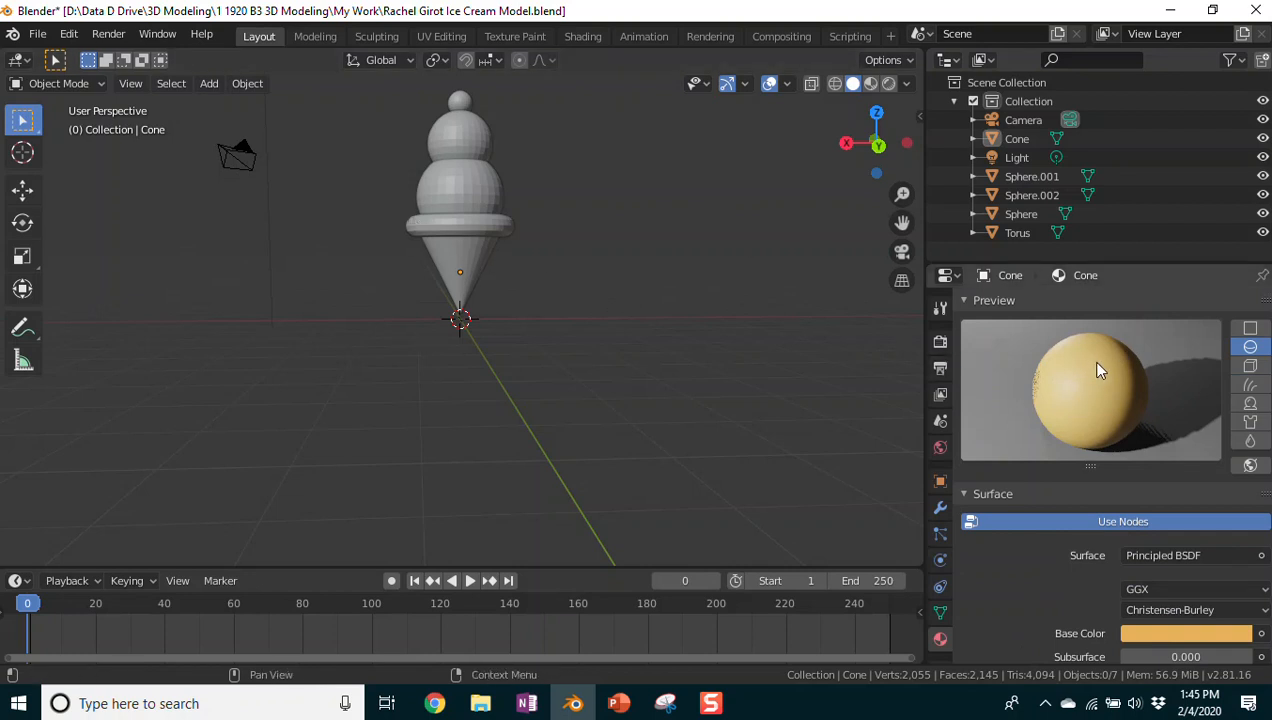
left_click(1250, 328)
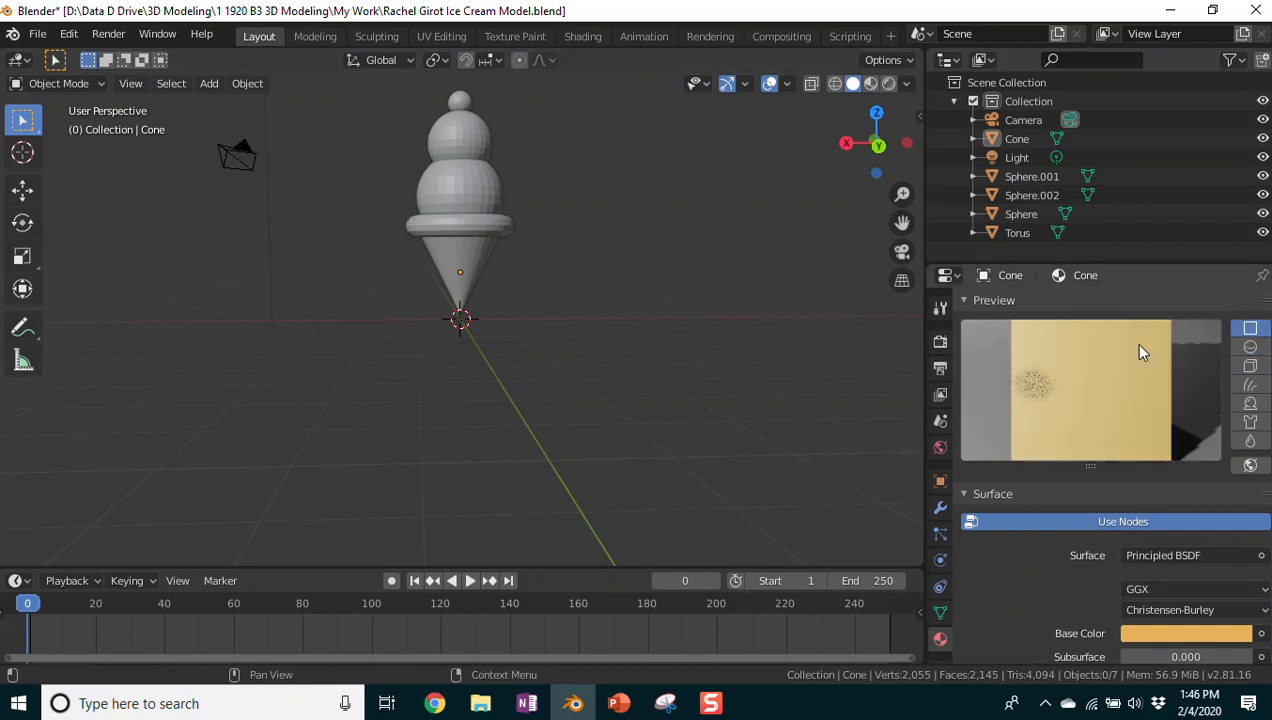
left_click(1250, 366)
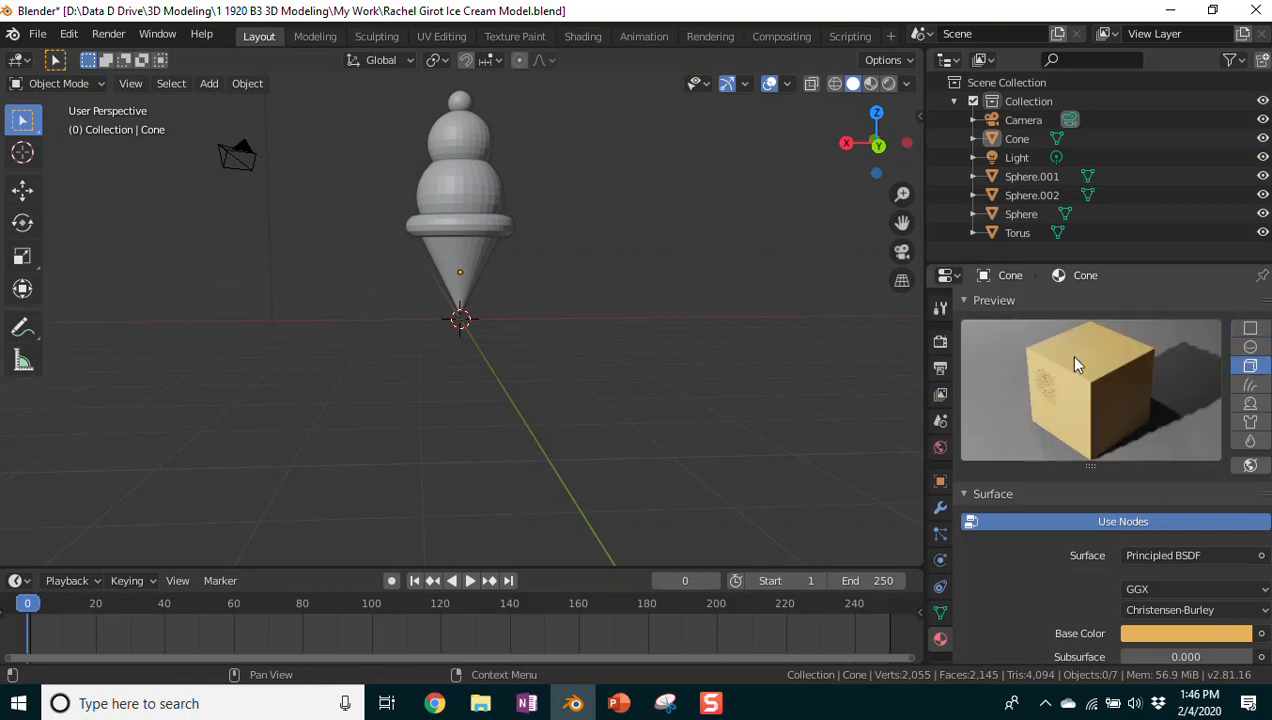
left_click(1250, 385)
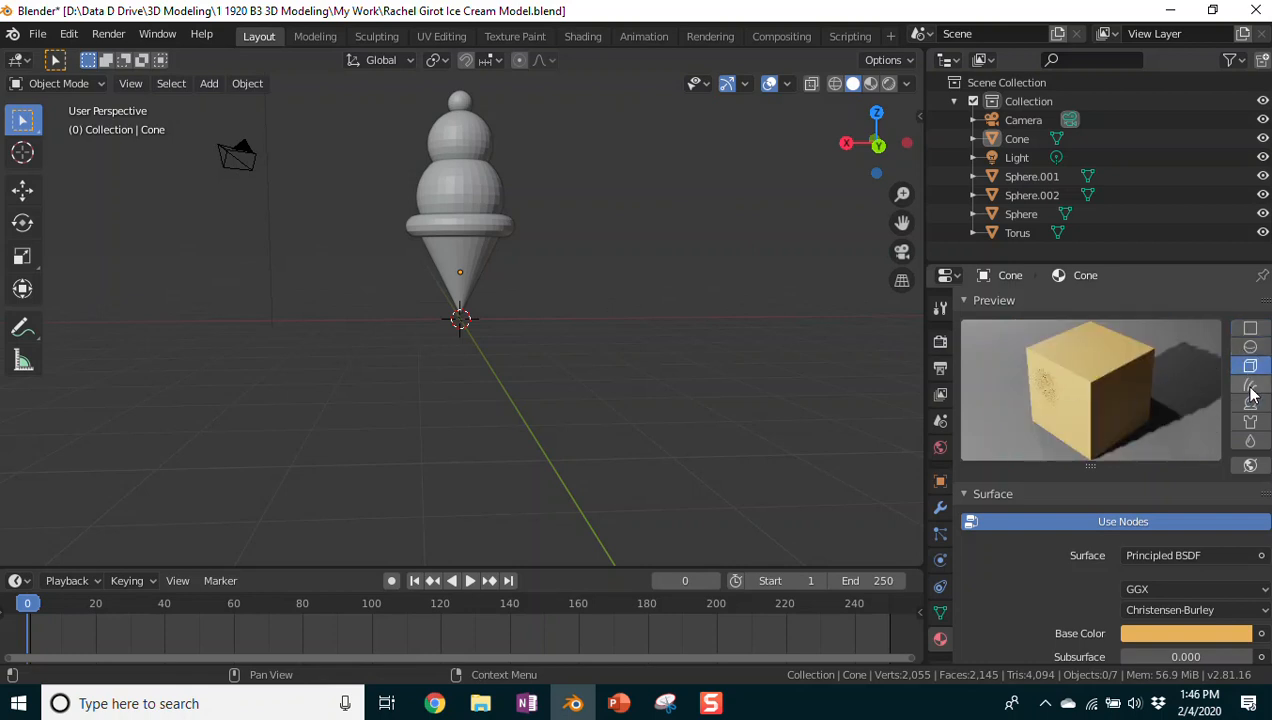
left_click(1251, 404)
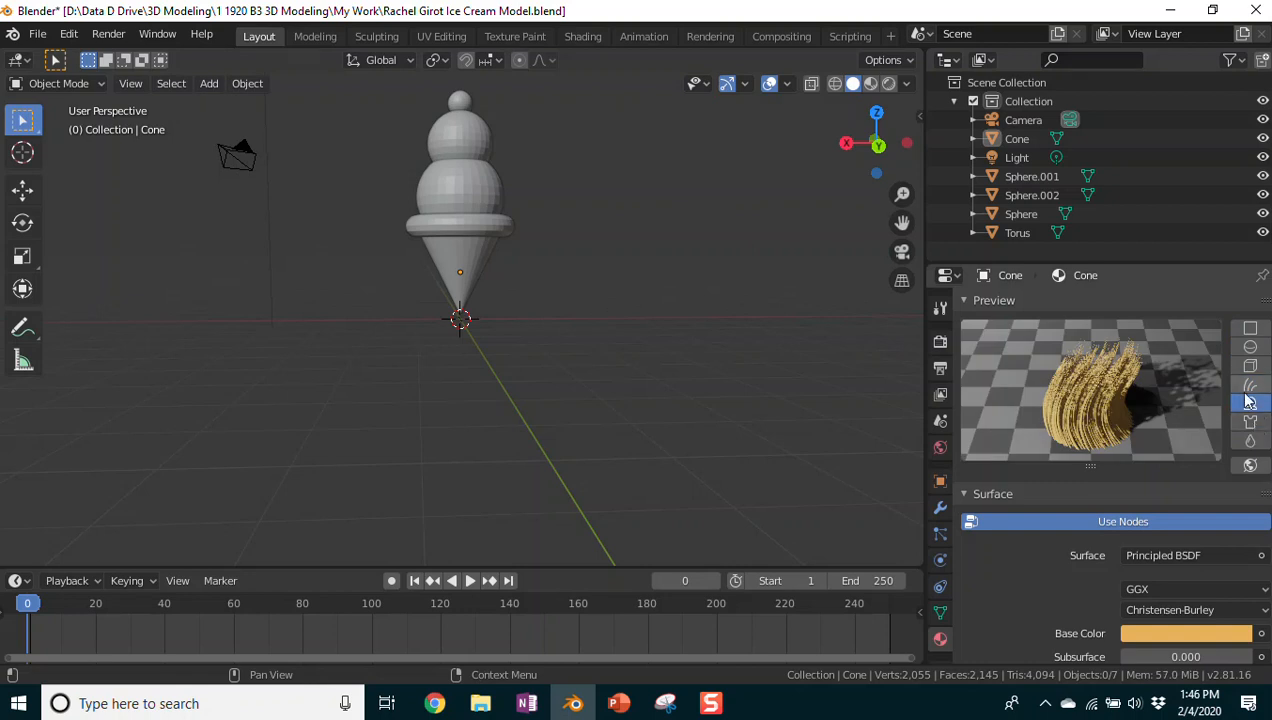
left_click(1250, 422)
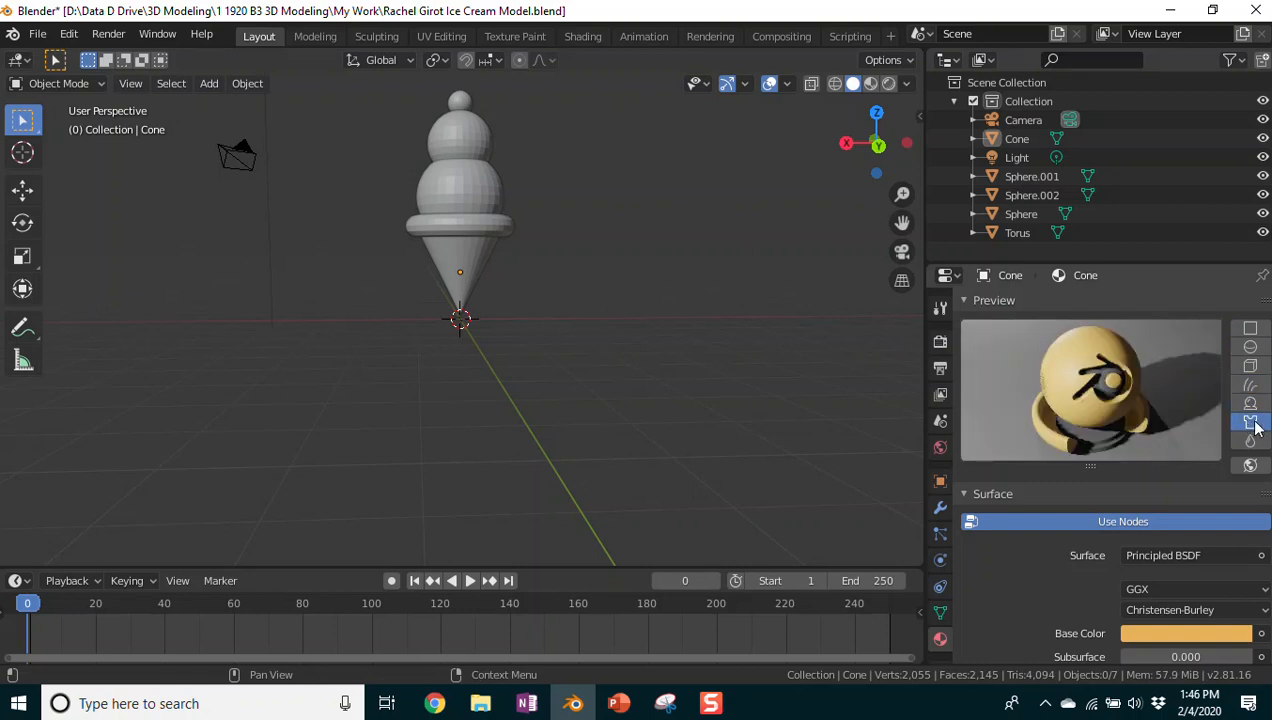
left_click(1250, 442)
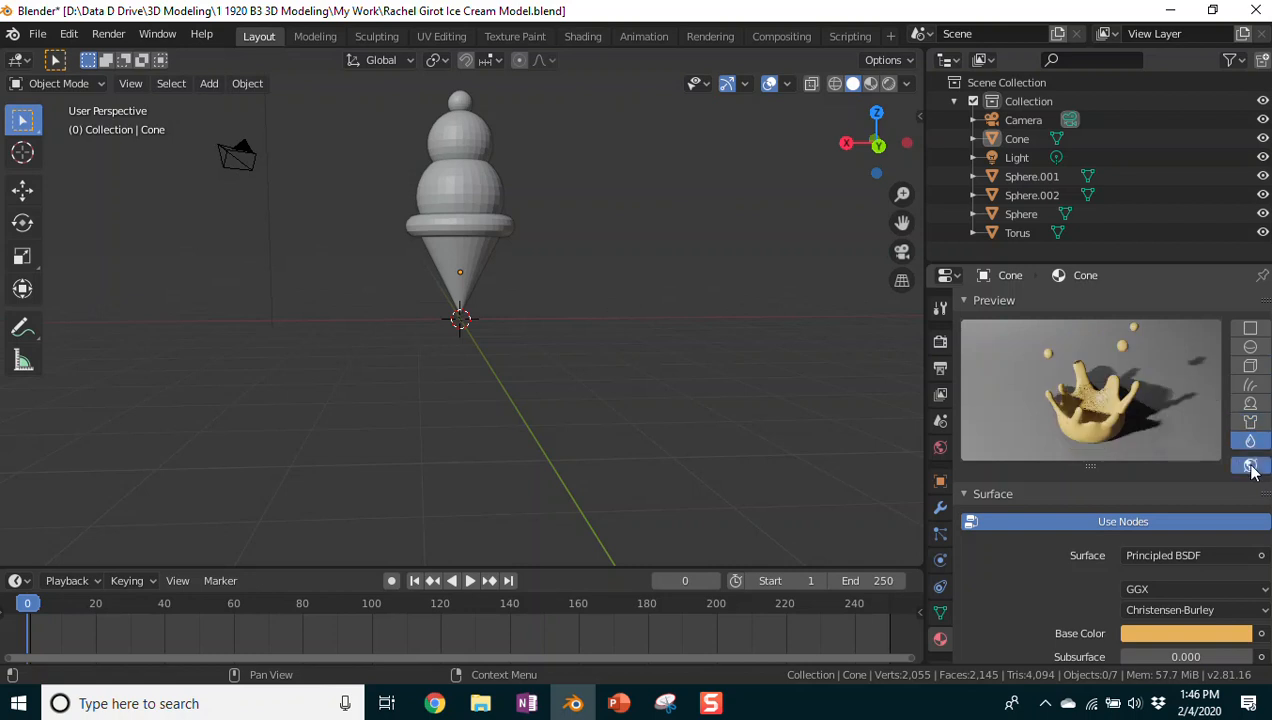
left_click(1251, 348)
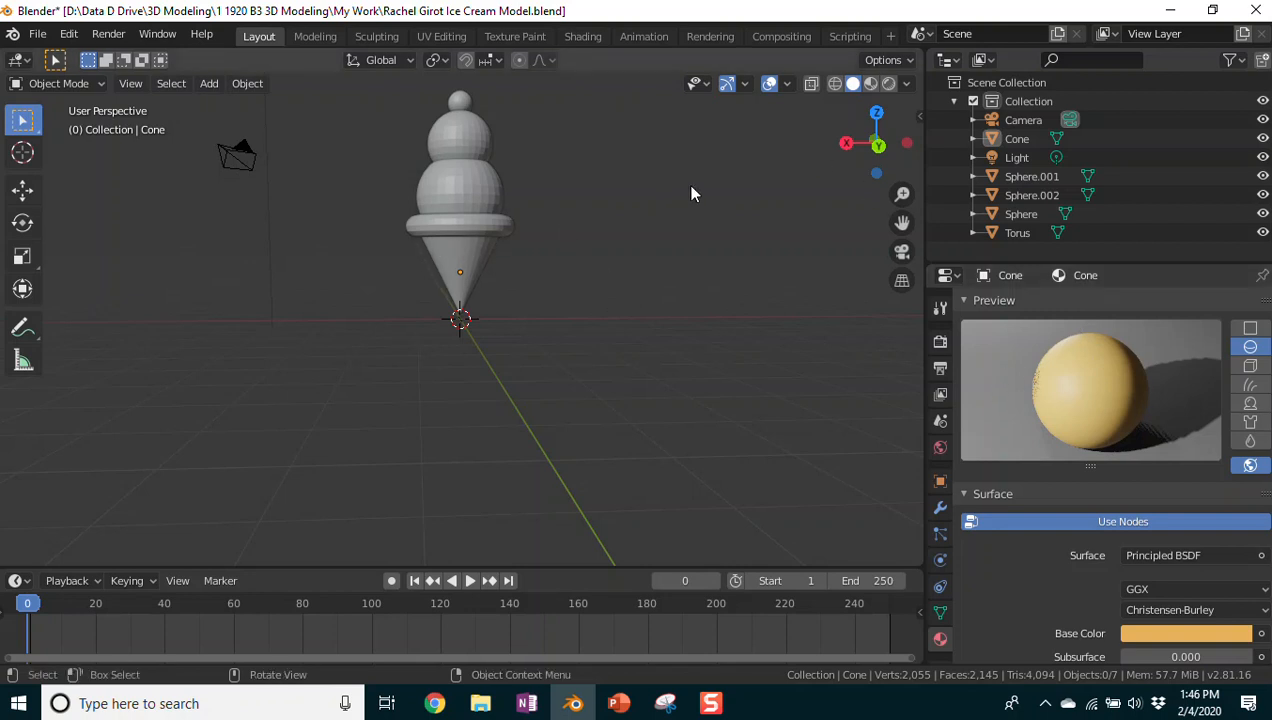
Step: Switch to Material Preview shading to see the orange cone, then select the torus
left_click(870, 84)
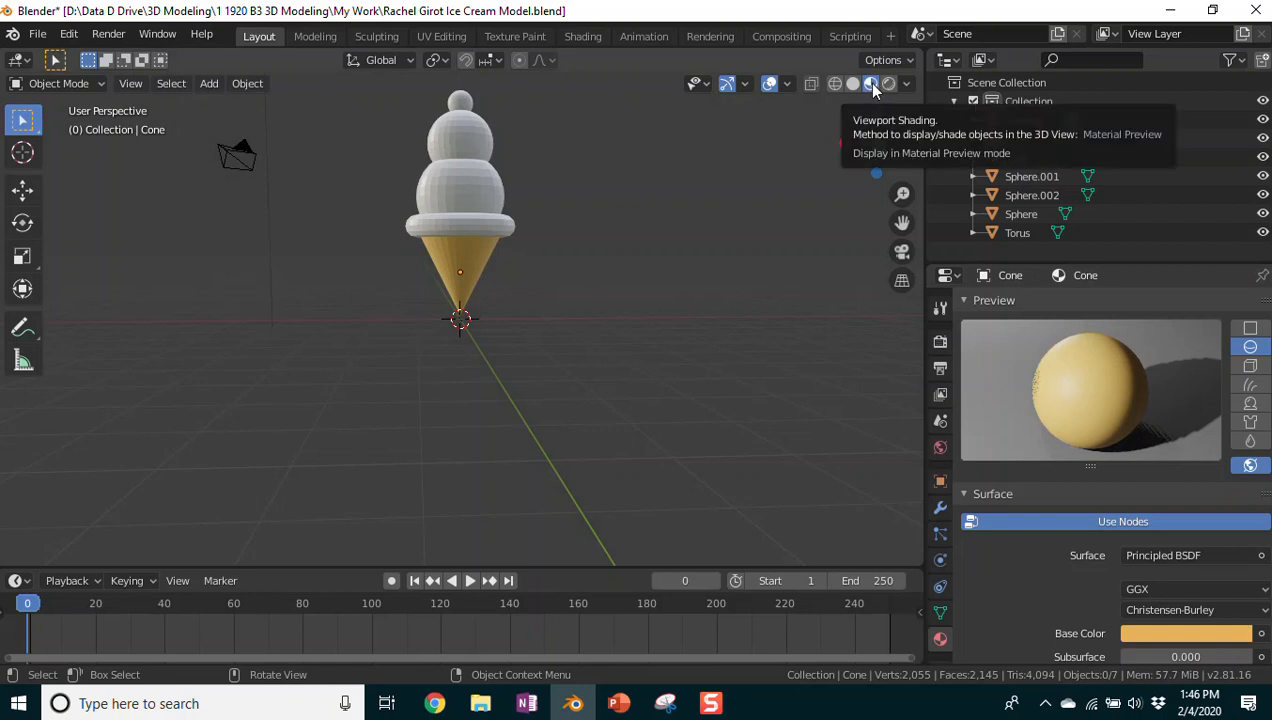
scroll(1012, 385, "down", 5)
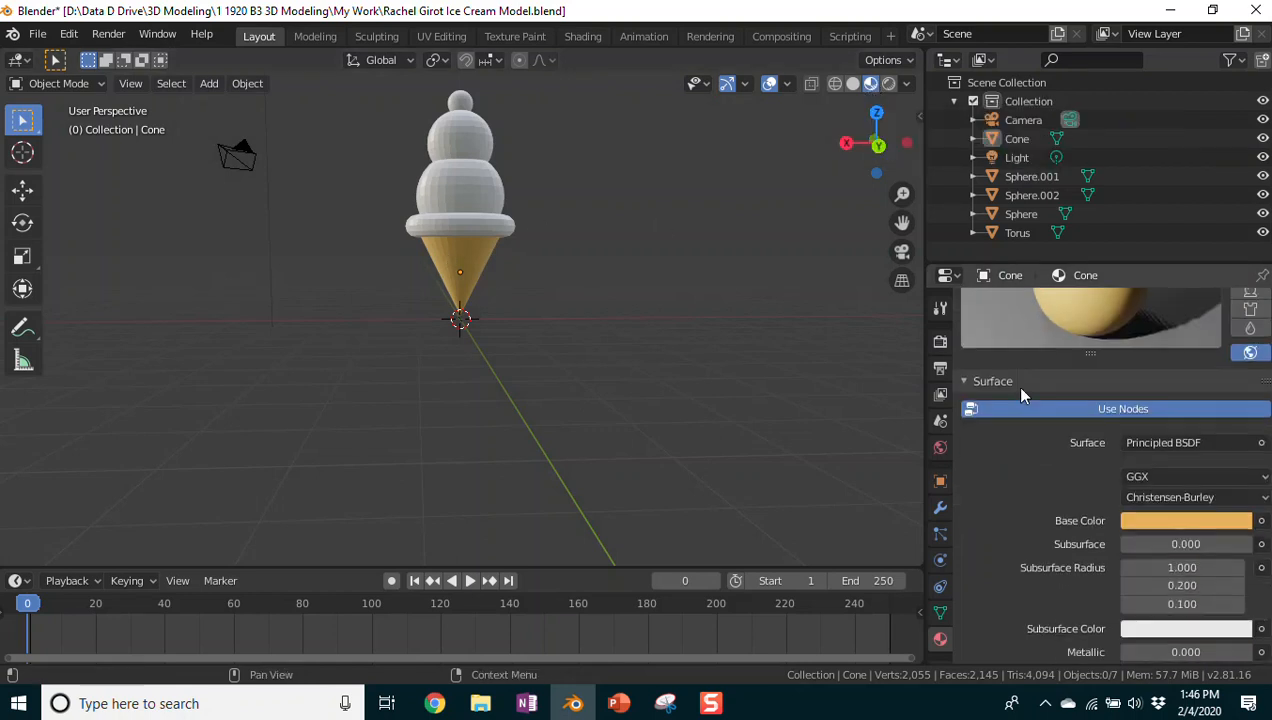
scroll(1033, 397, "up", 5)
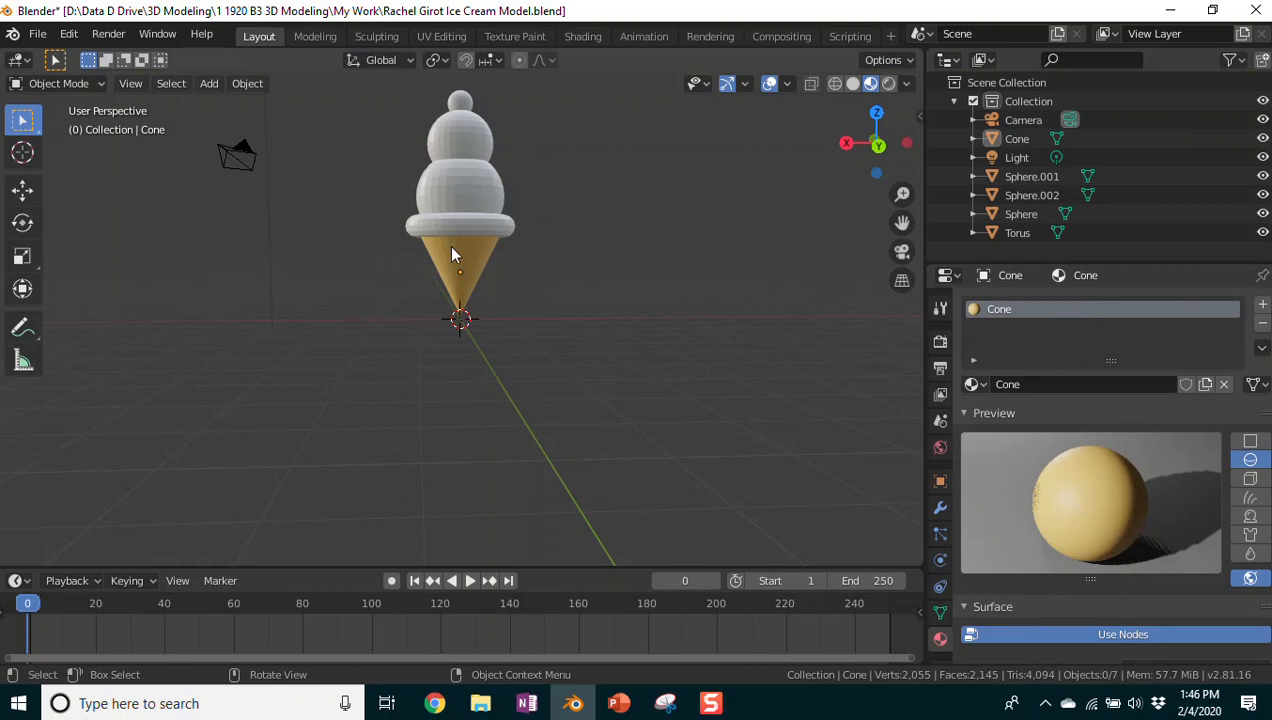
left_click(473, 229)
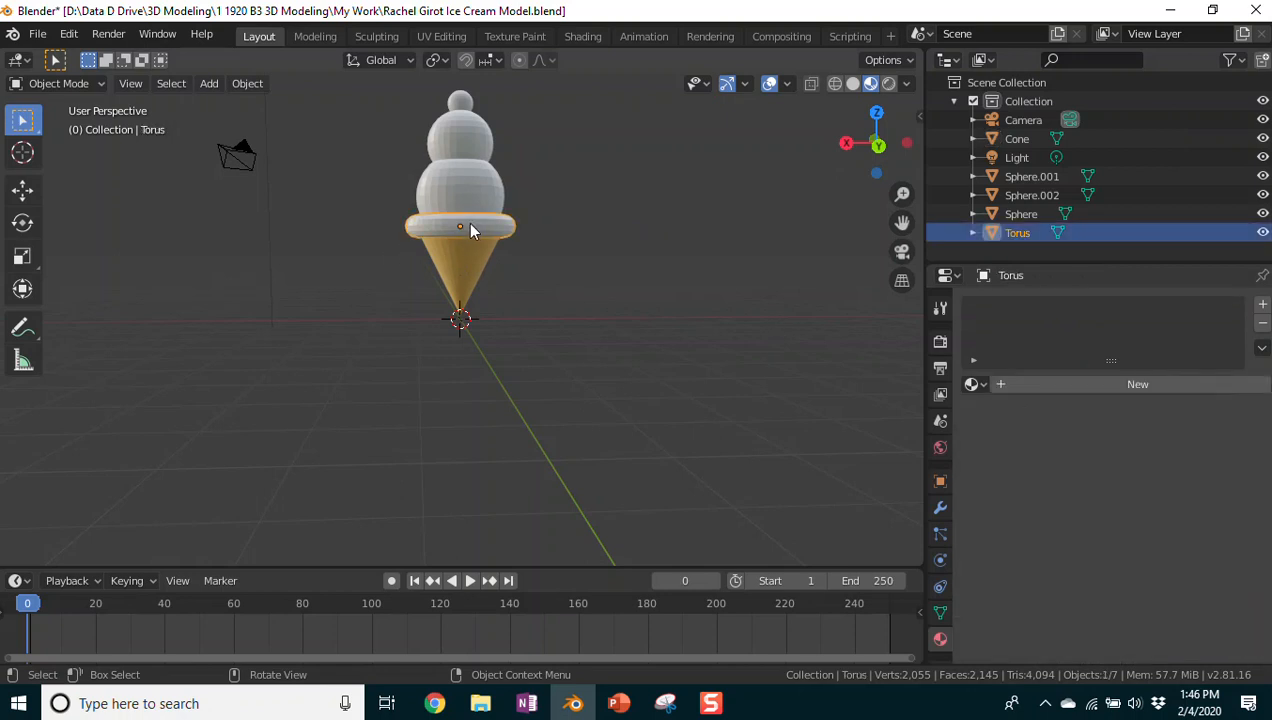
Step: Assign the existing Cone.001 material to the torus, then select the lower scoop
left_click(975, 385)
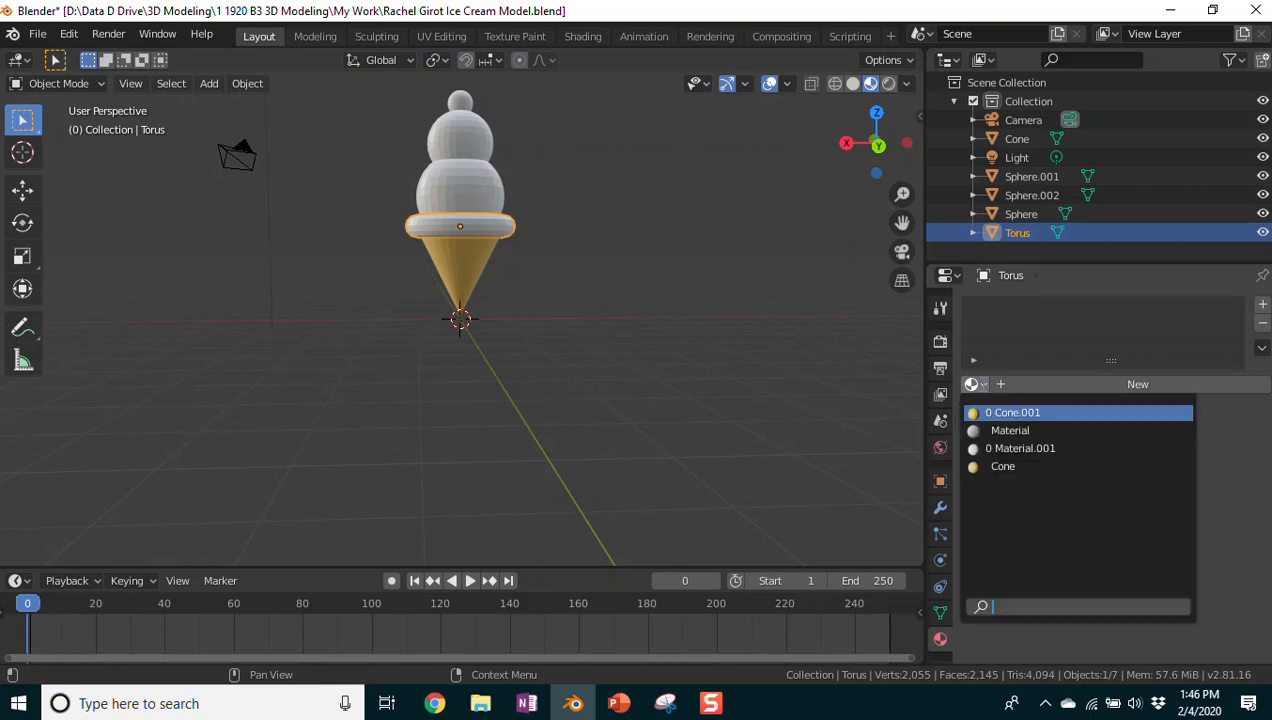
left_click(1010, 412)
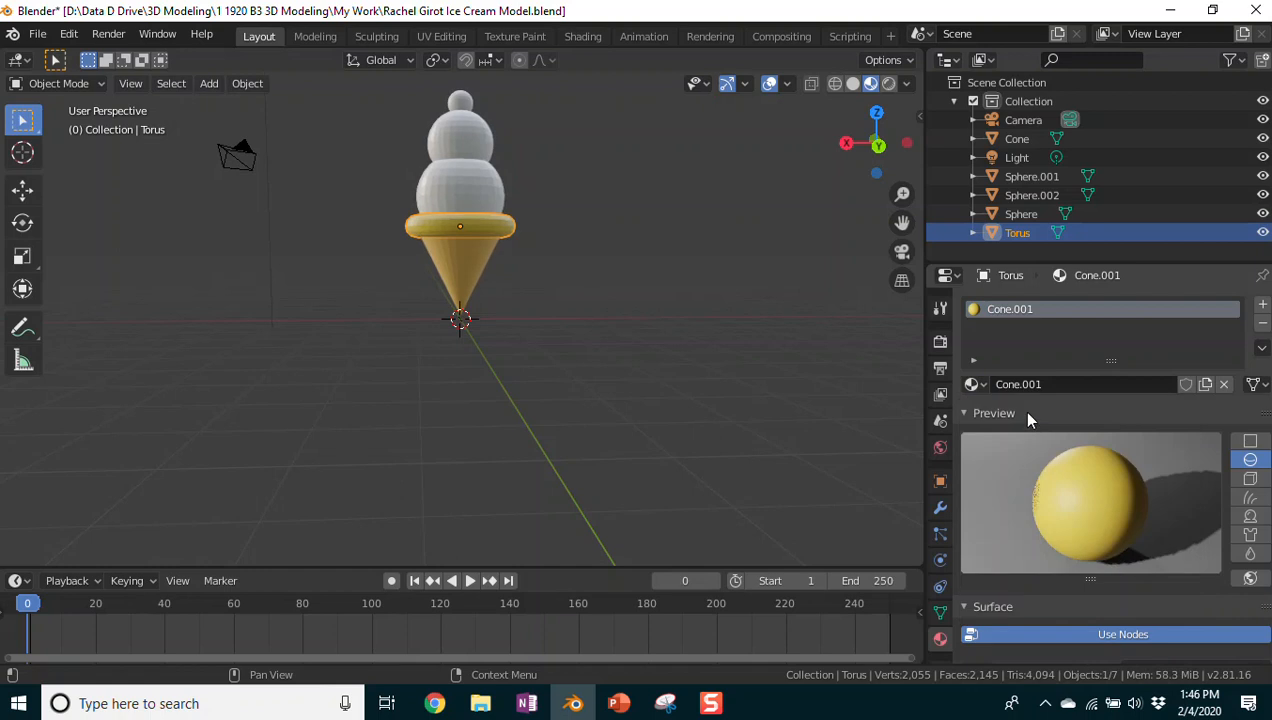
scroll(1045, 414, "down", 2)
scroll(1044, 414, "up", 2)
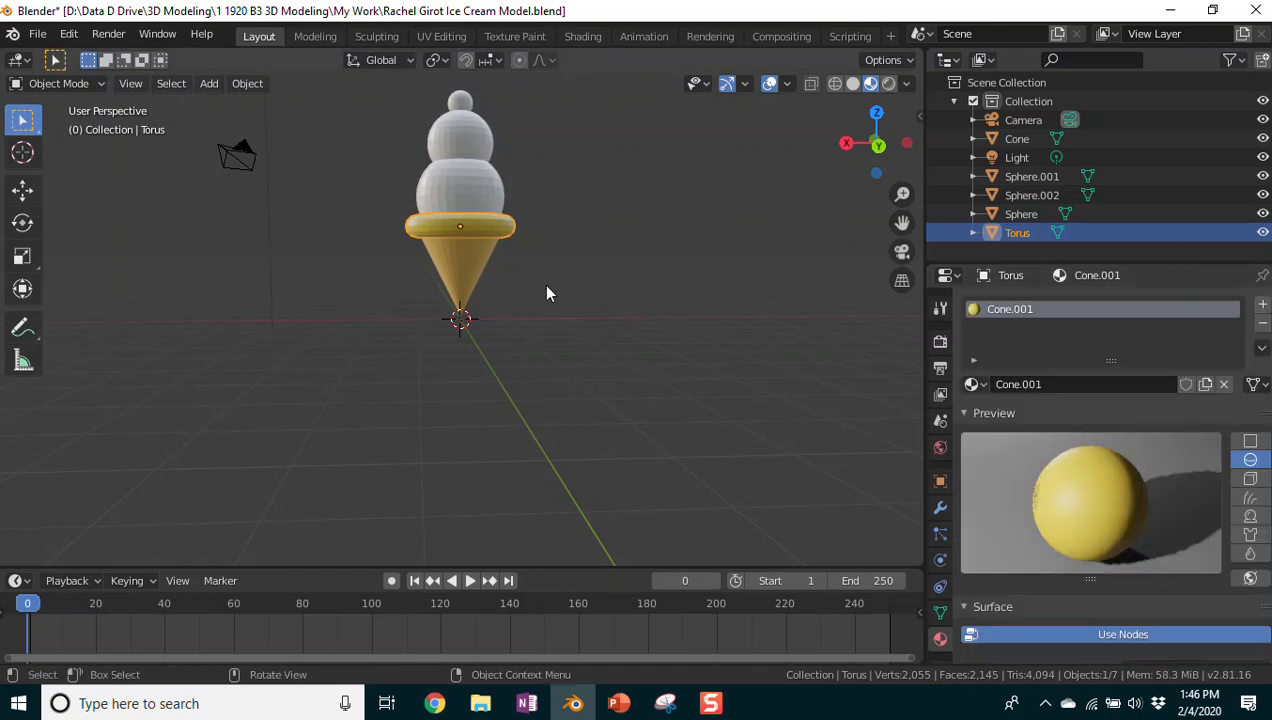
left_click(556, 245)
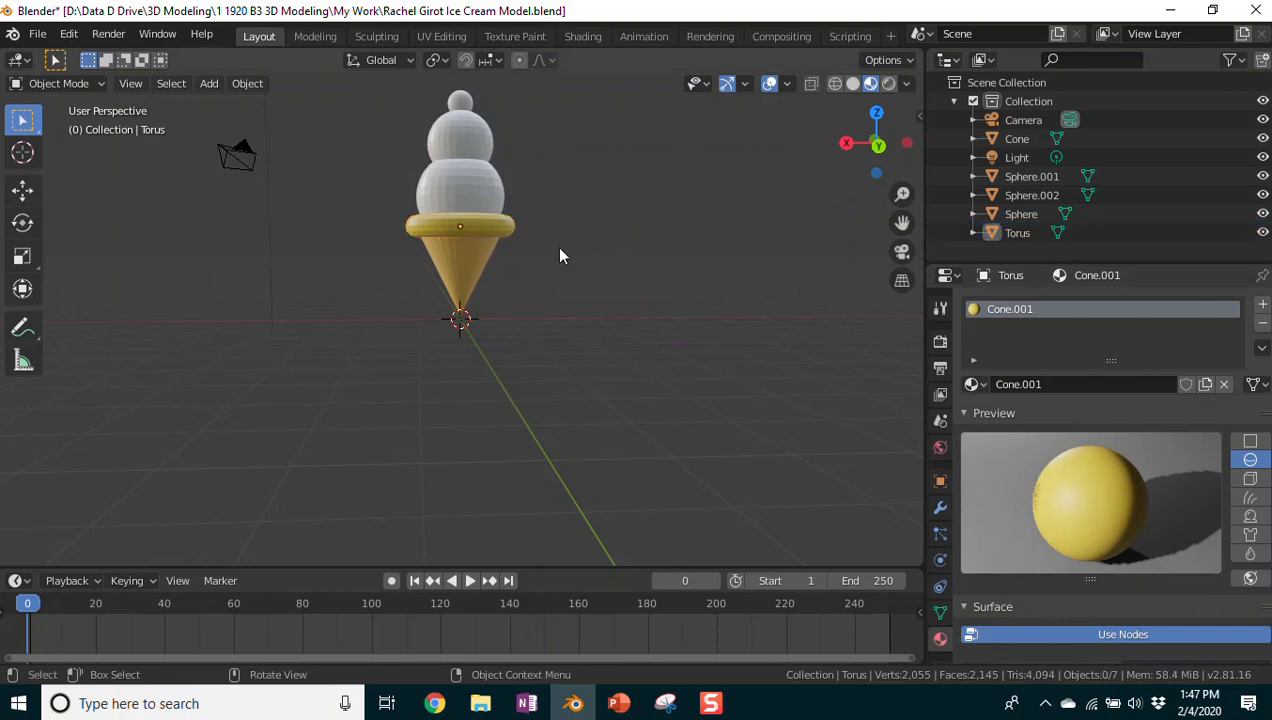
left_click(459, 193)
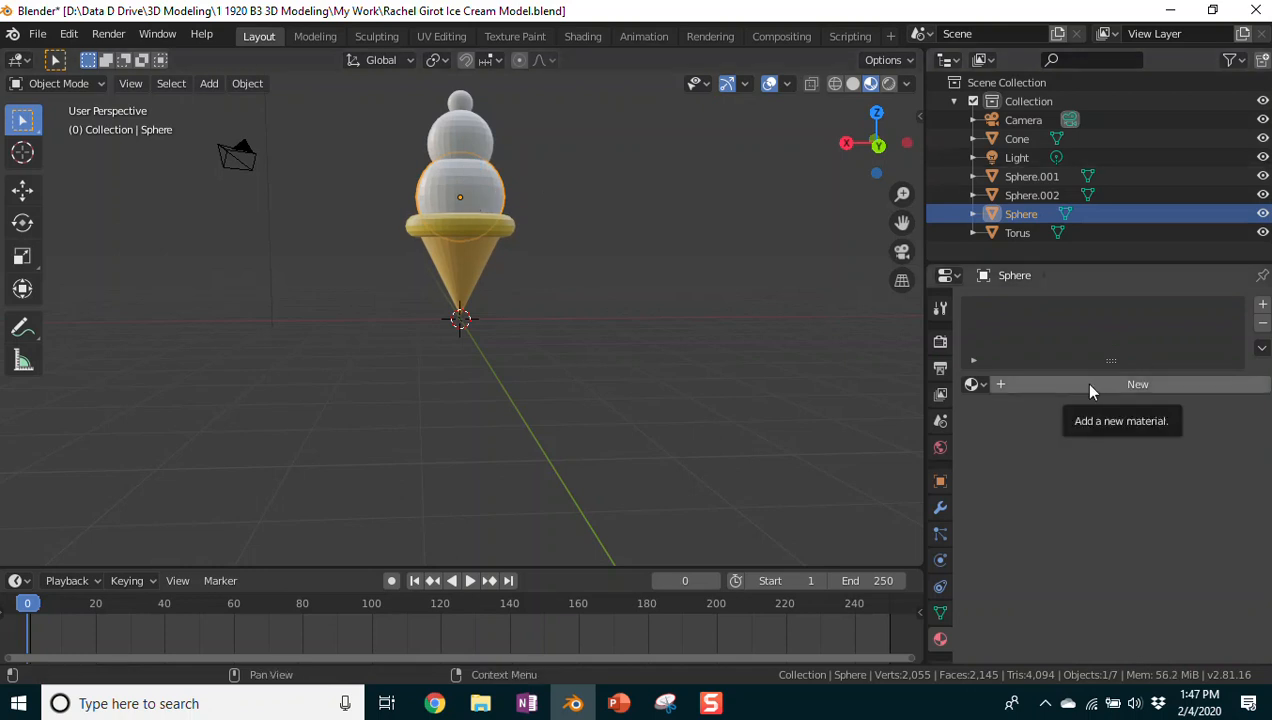
Step: Create a new material for the lower scoop and name it Scoop 1
left_click(974, 384)
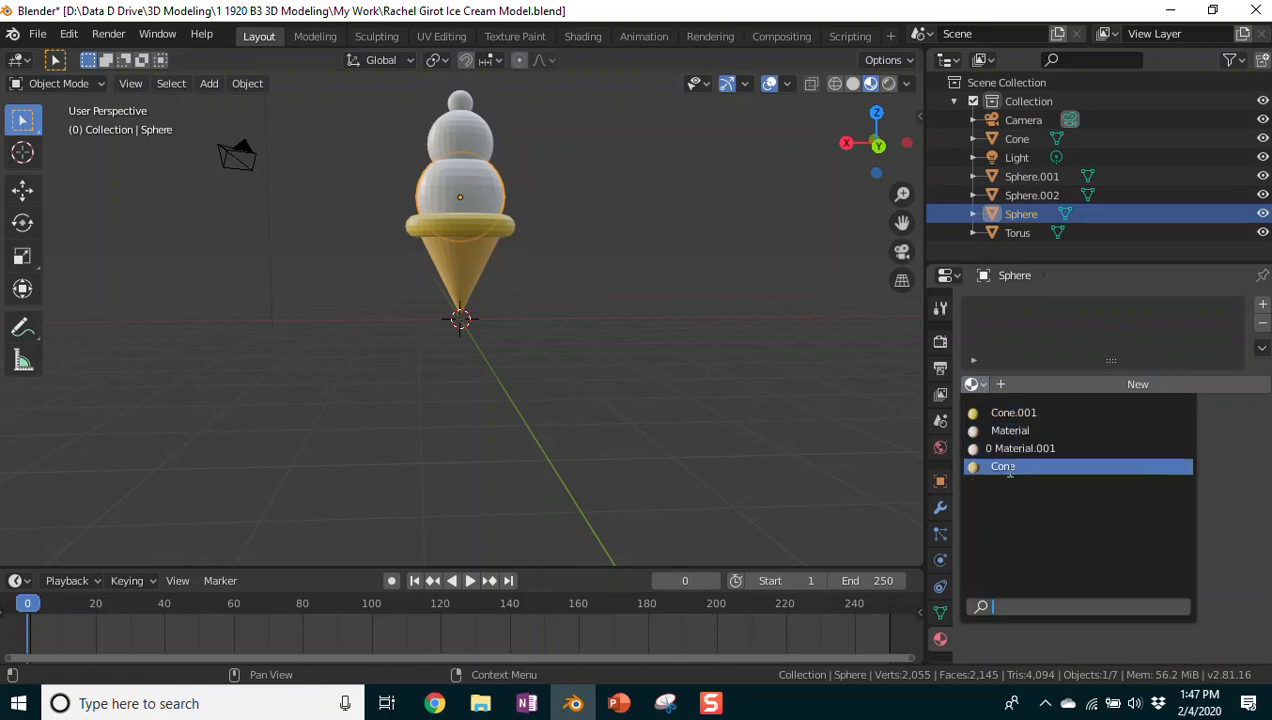
left_click(982, 384)
left_click(1061, 387)
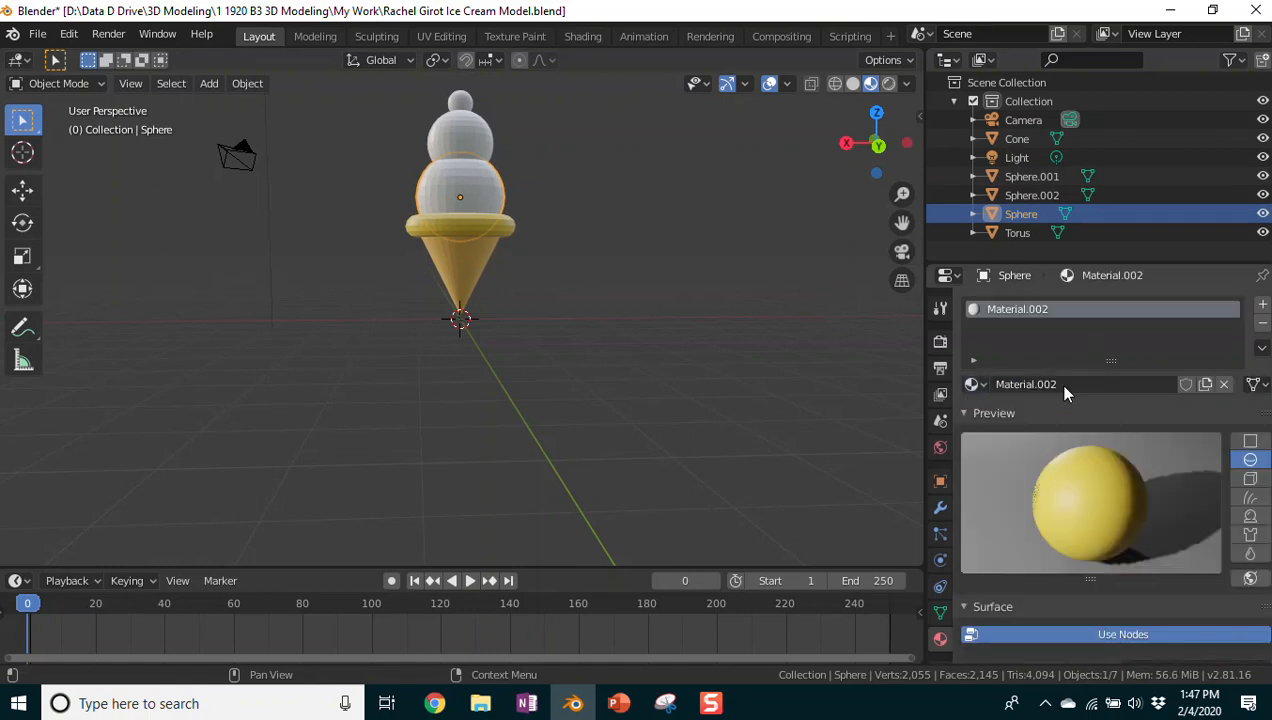
left_click(1042, 384)
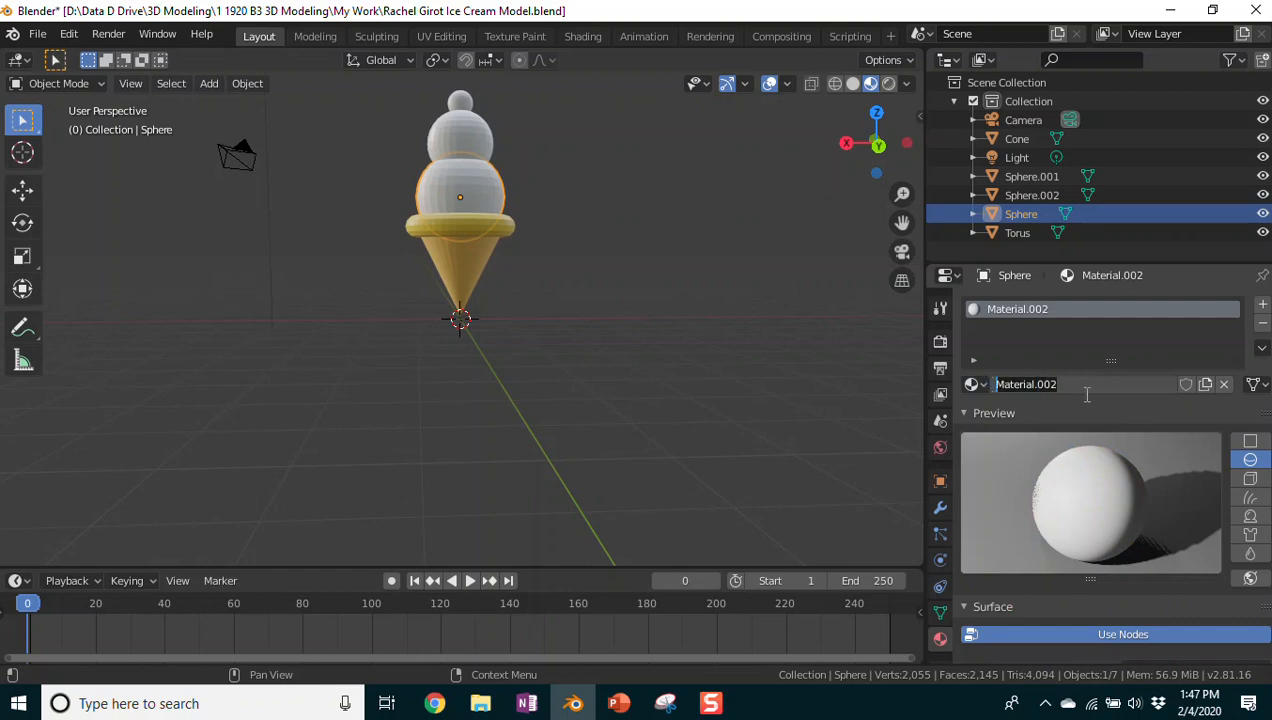
type("Scoop 1")
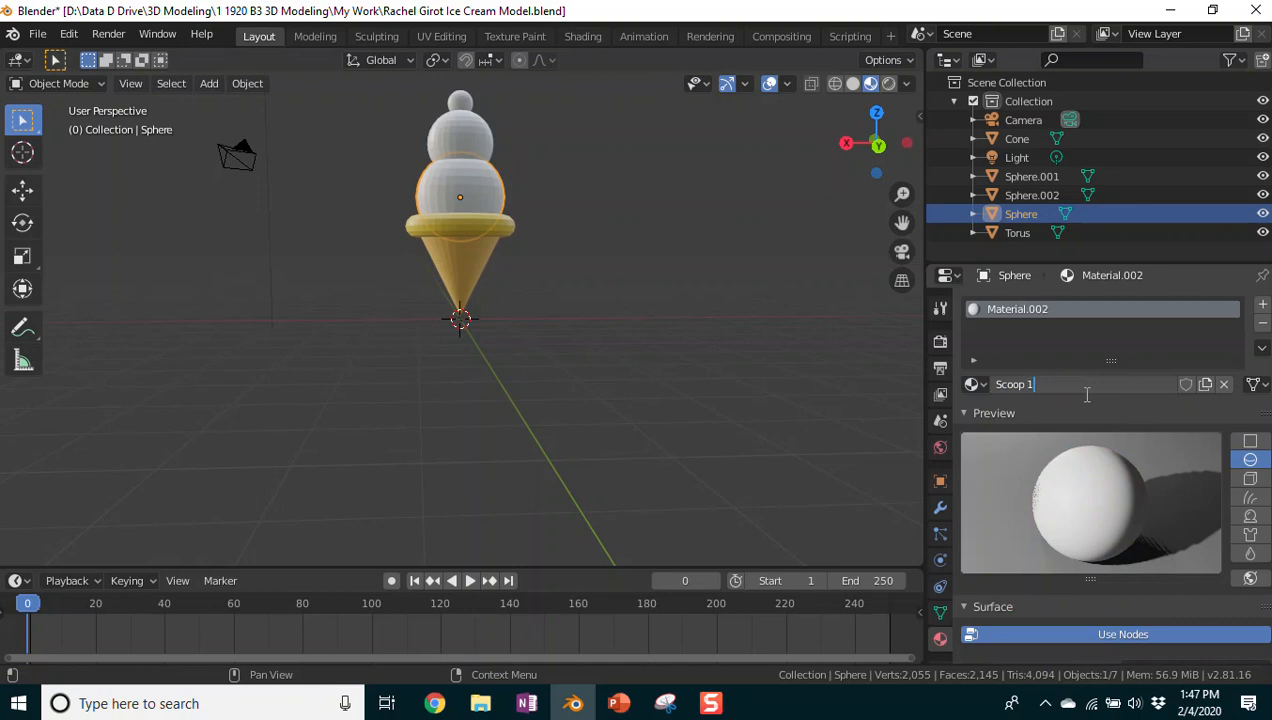
key("Return")
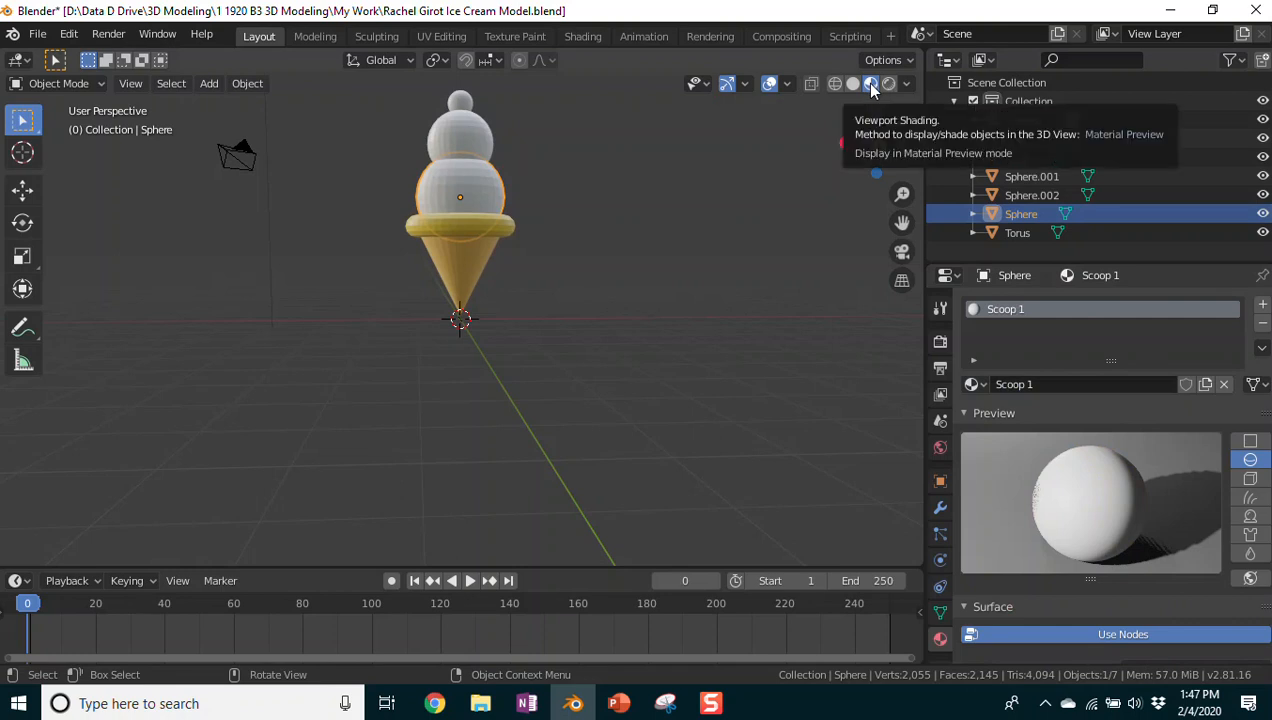
Step: Set the Scoop 1 material's base colour to green on the colour wheel
scroll(1039, 331, "down", 6)
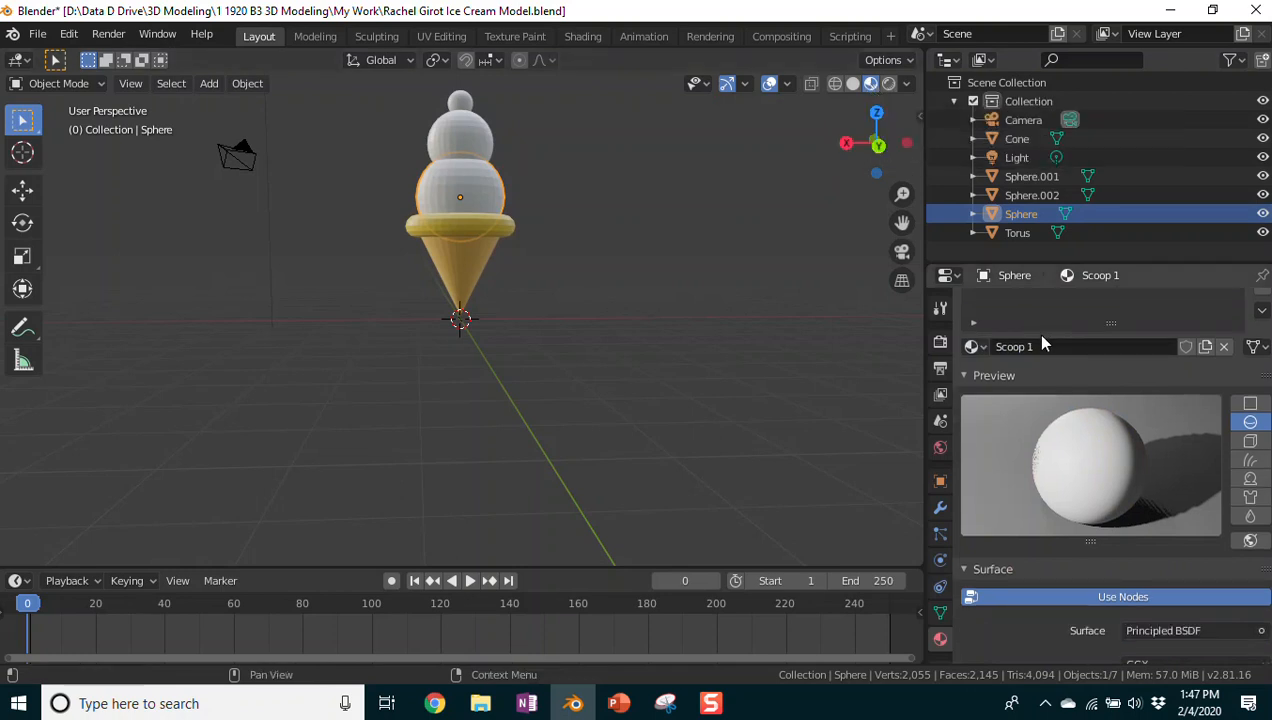
scroll(1038, 353, "down", 1)
left_click(1162, 484)
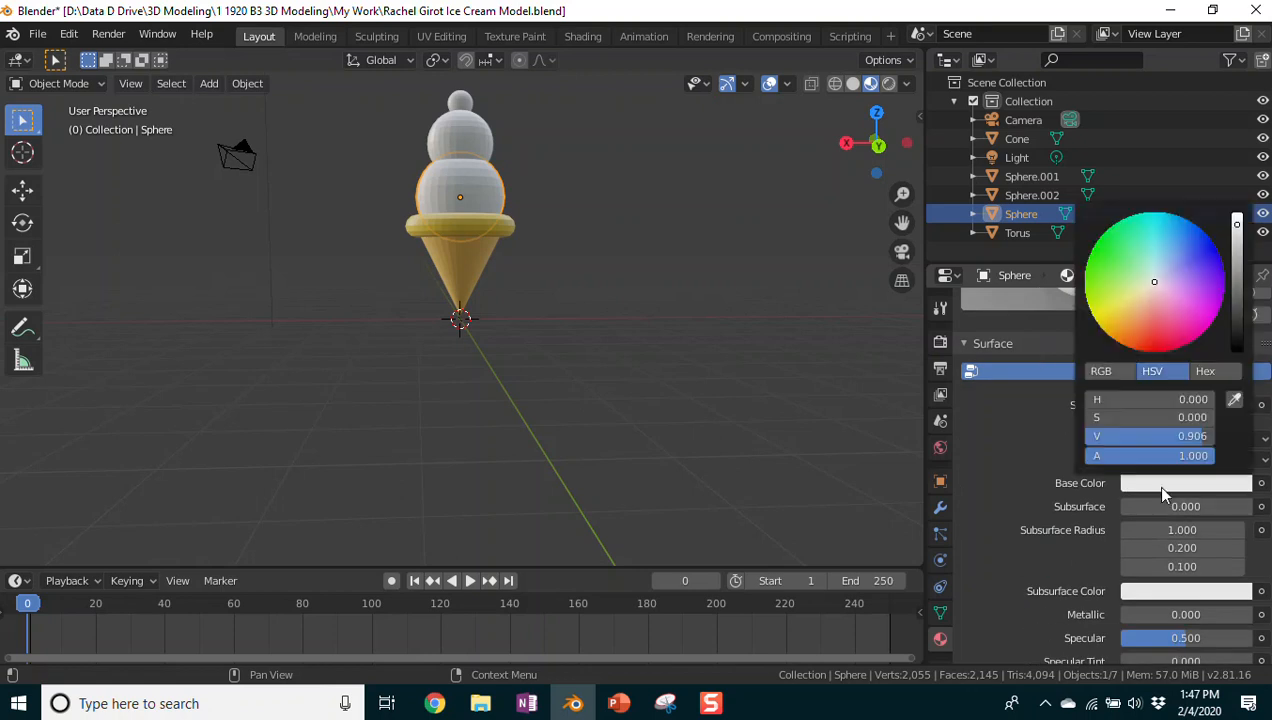
mouse_move(1130, 268)
left_mouse_down()
mouse_move(1103, 277)
mouse_move(1114, 267)
left_mouse_up()
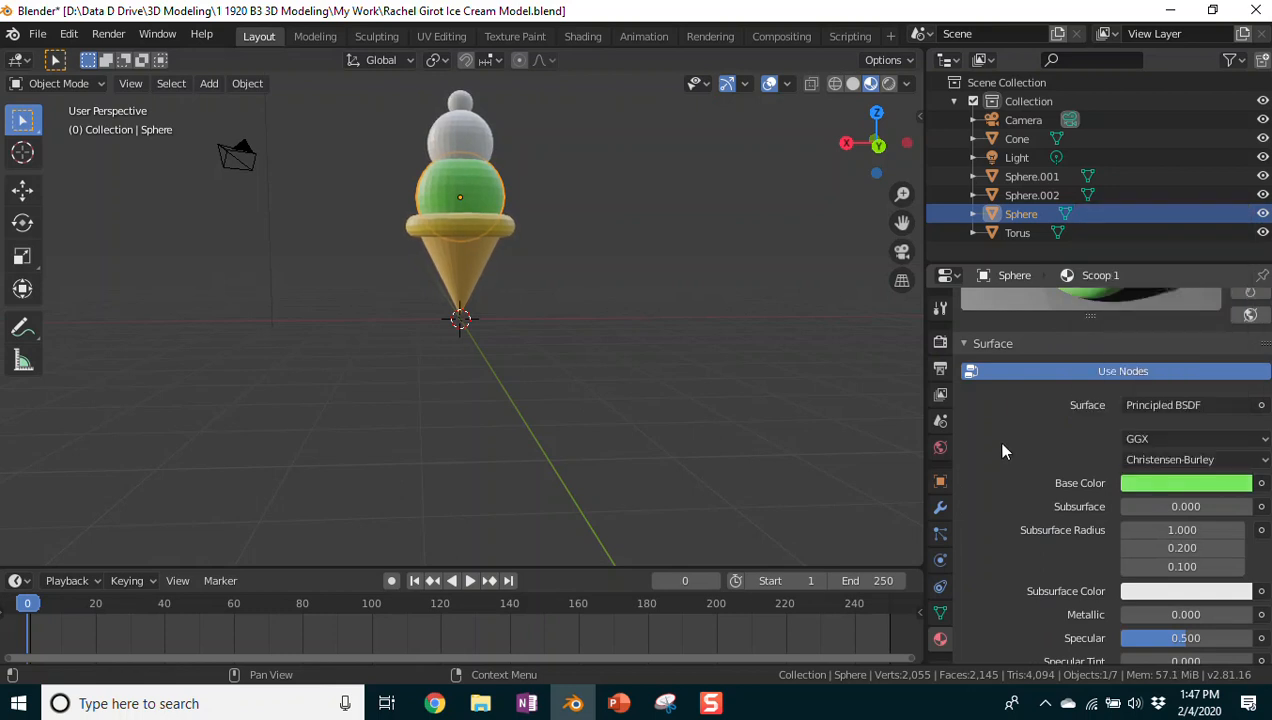
scroll(1048, 346, "up", 5)
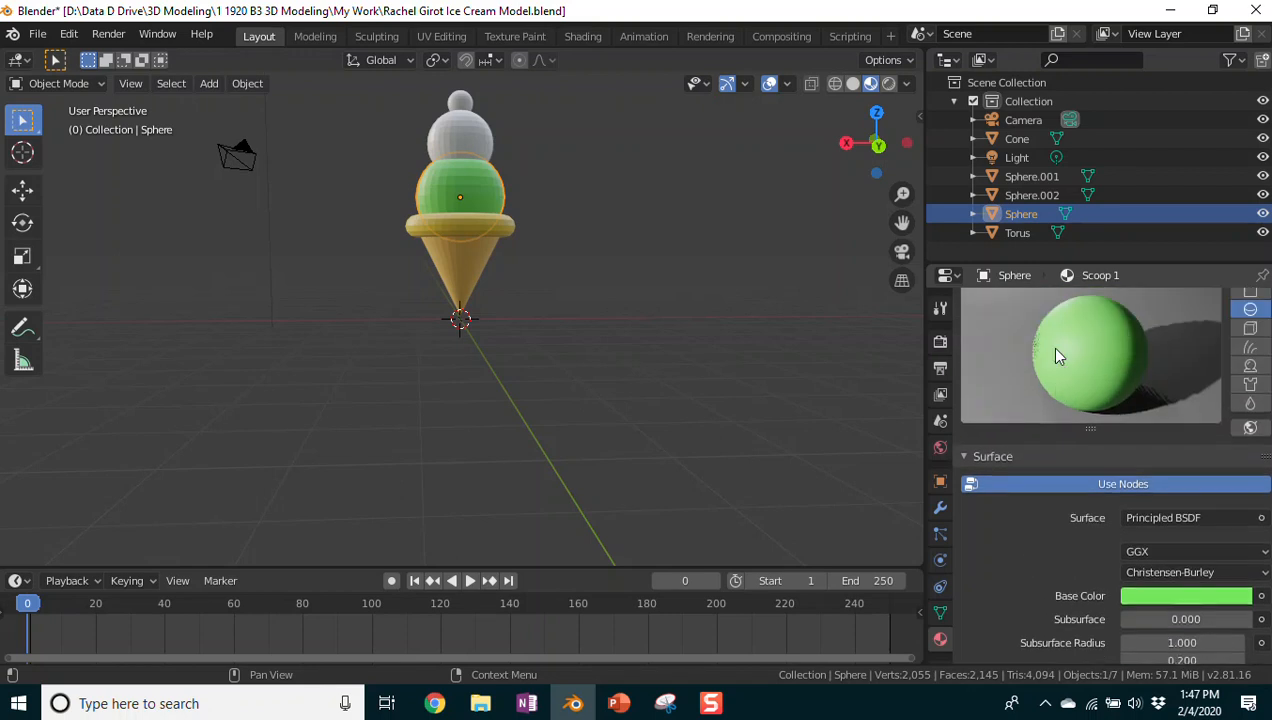
left_click(467, 141)
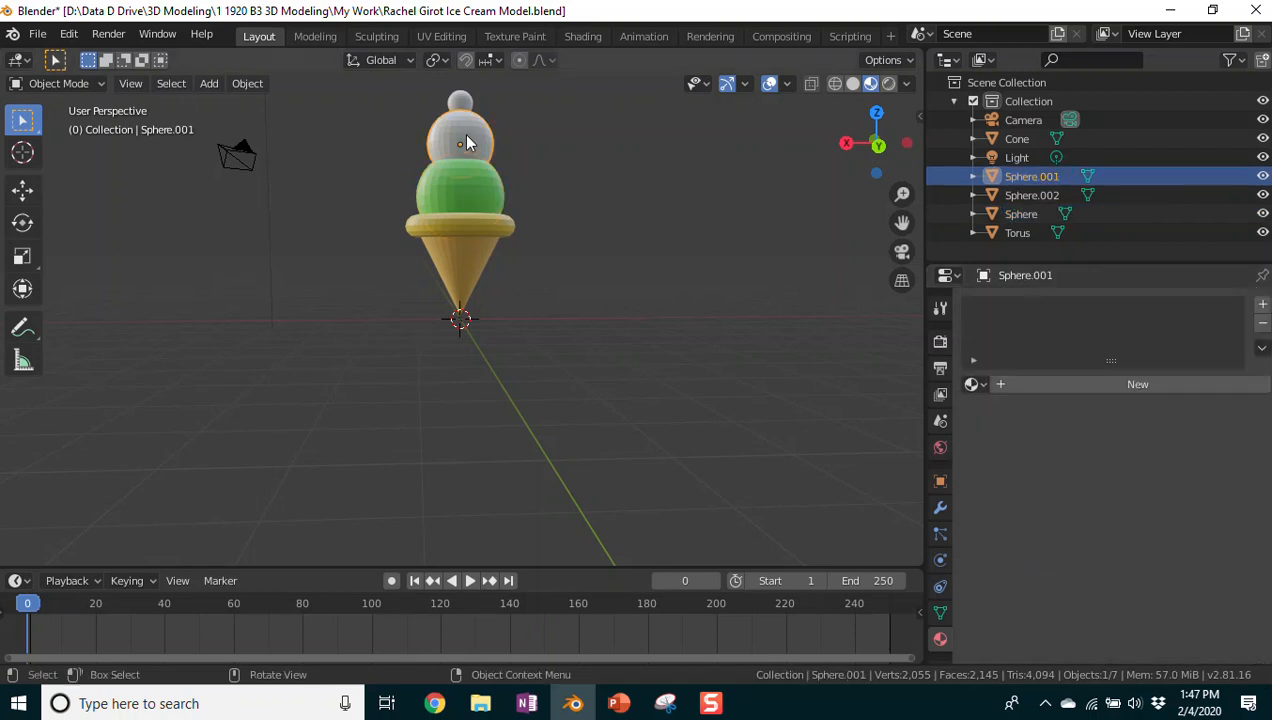
Step: Add a new material to the upper scoop and name it 'Scoop 2 Strawberry'
left_click(1147, 383)
left_click(1075, 383)
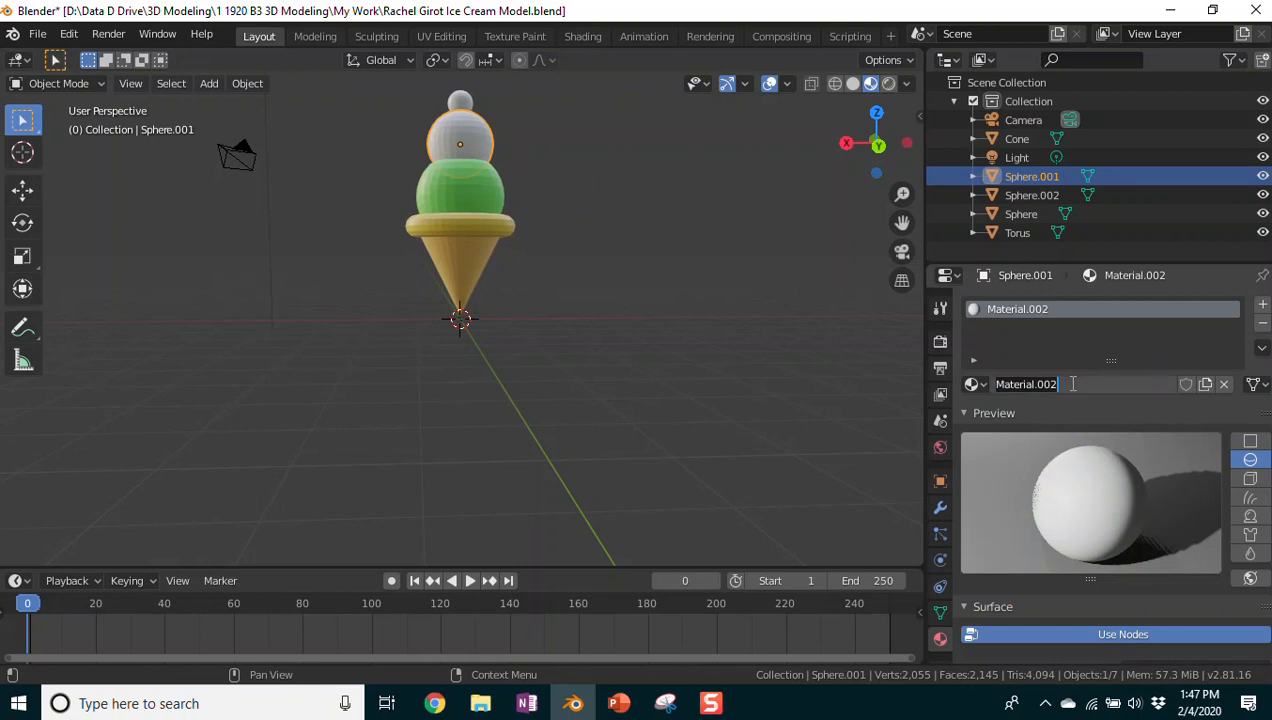
key("BackSpace")
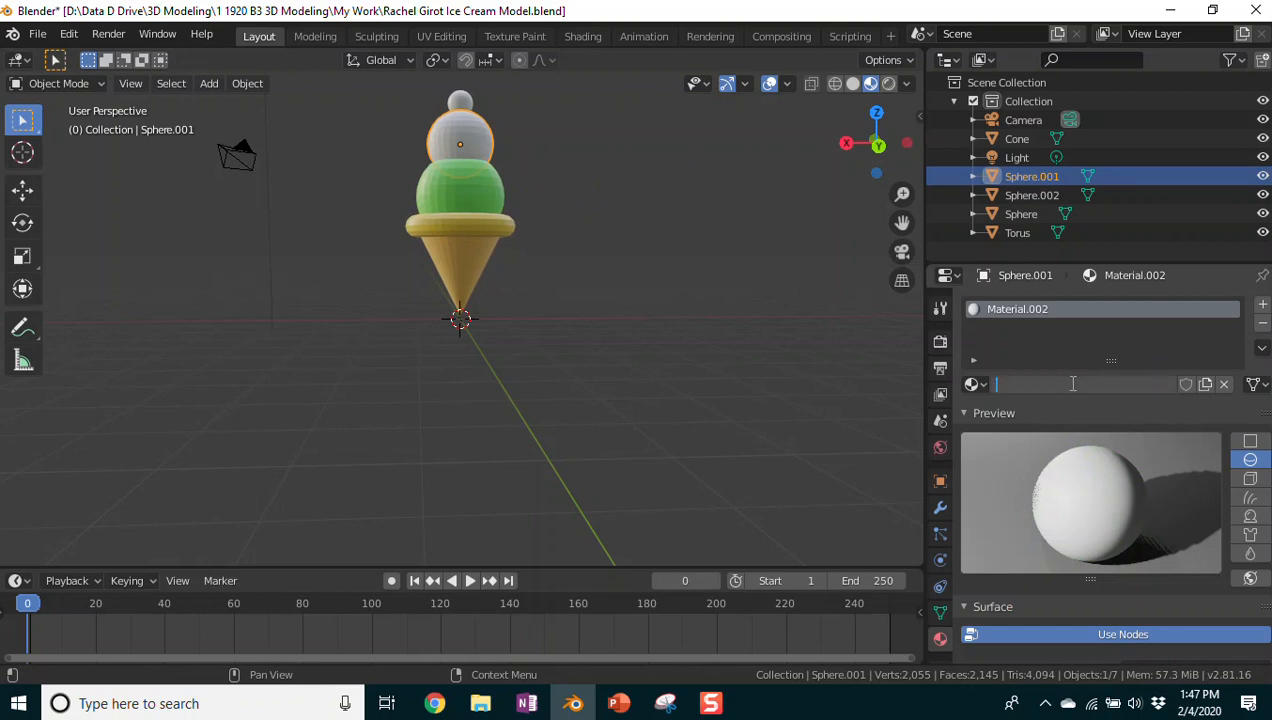
type("Scoop 2 Strawberry")
key("Return")
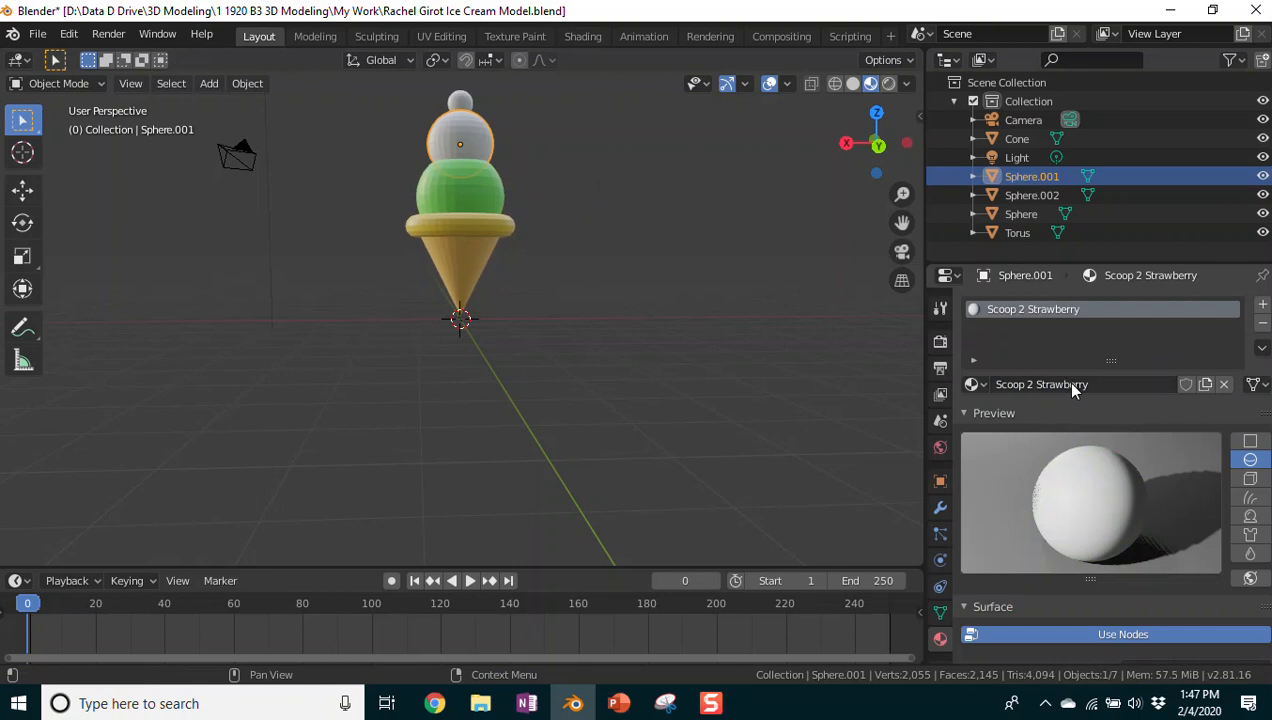
Step: Set the Scoop 2 Strawberry base colour to pink on the colour wheel
scroll(1170, 350, "down", 5)
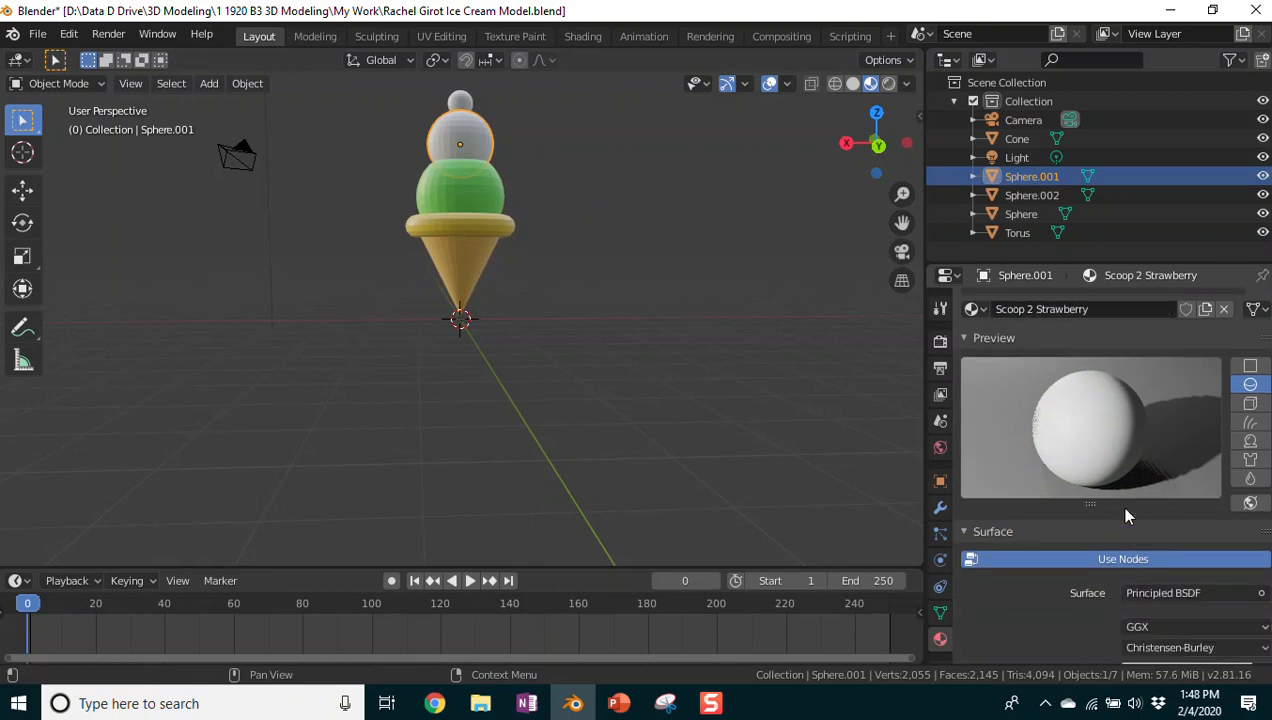
scroll(1128, 509, "down", 2)
left_click(1165, 484)
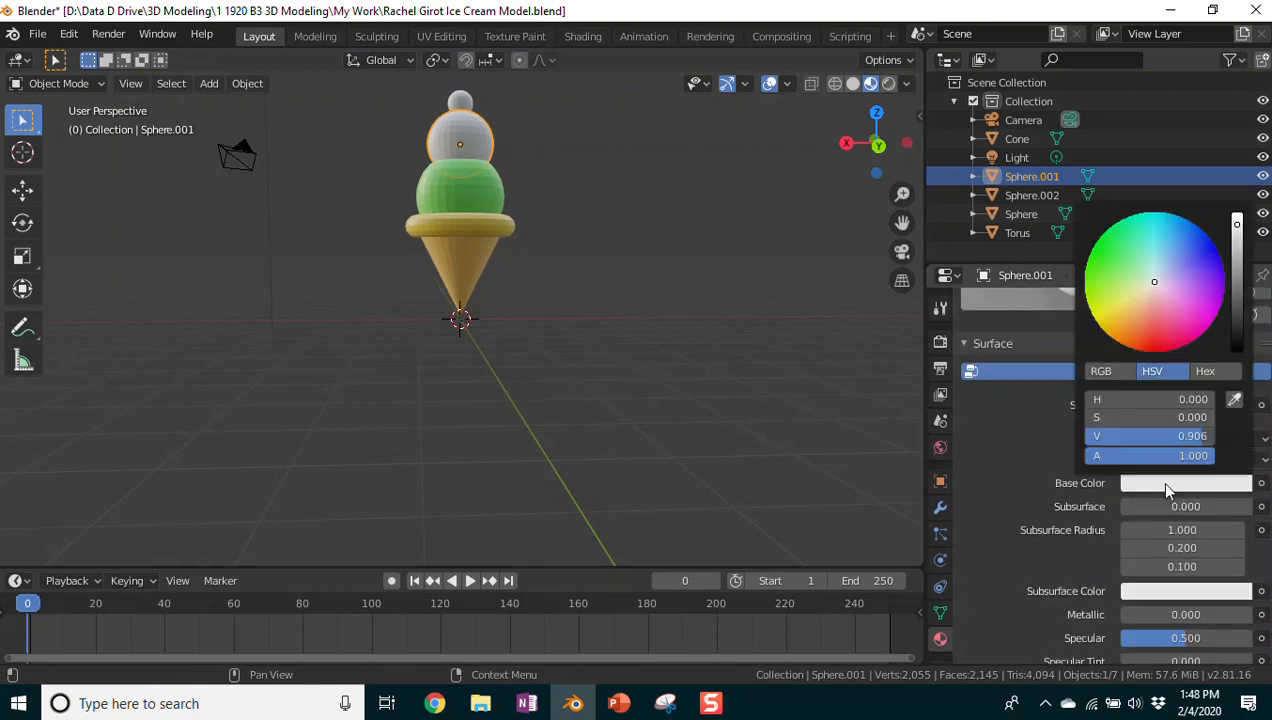
left_click(1153, 280)
mouse_move(1153, 280)
left_mouse_down()
mouse_move(1188, 300)
mouse_move(1164, 302)
left_mouse_up()
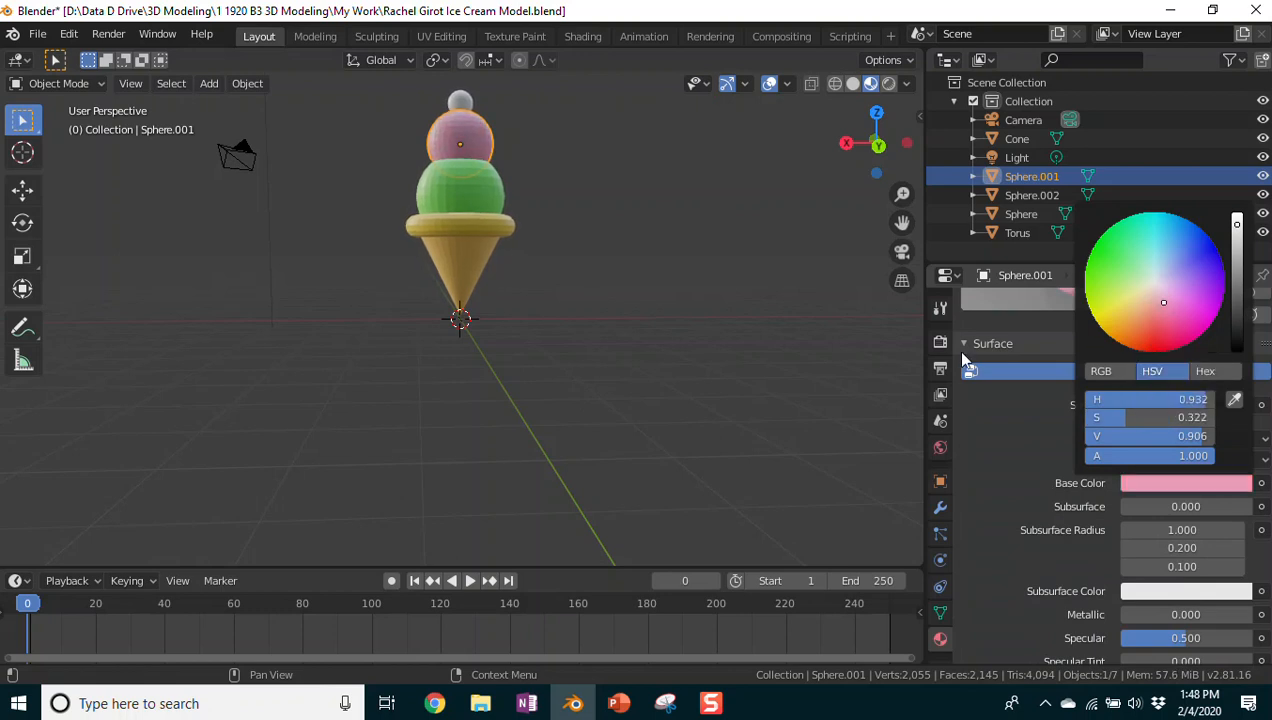
left_click(462, 102)
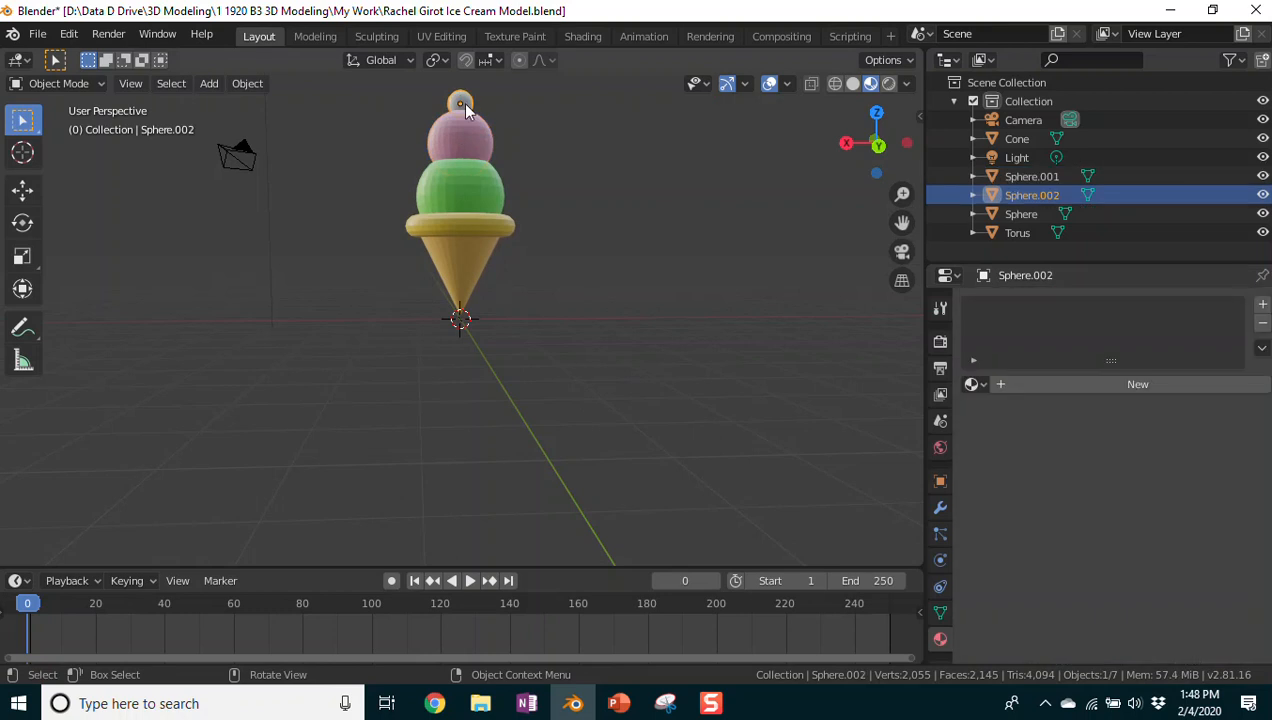
Step: Add a new material to the top ball and name it 'Cherry Red'
left_click(1035, 386)
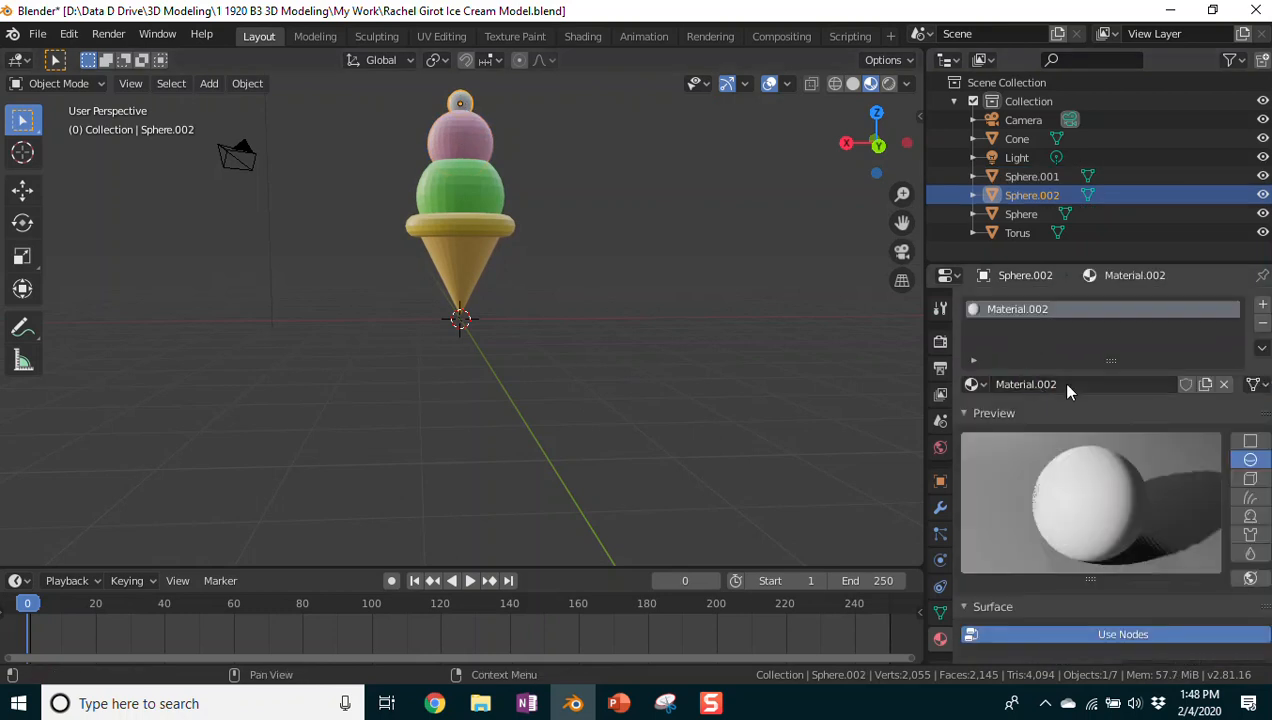
double_click(1065, 384)
key("ctrl+a")
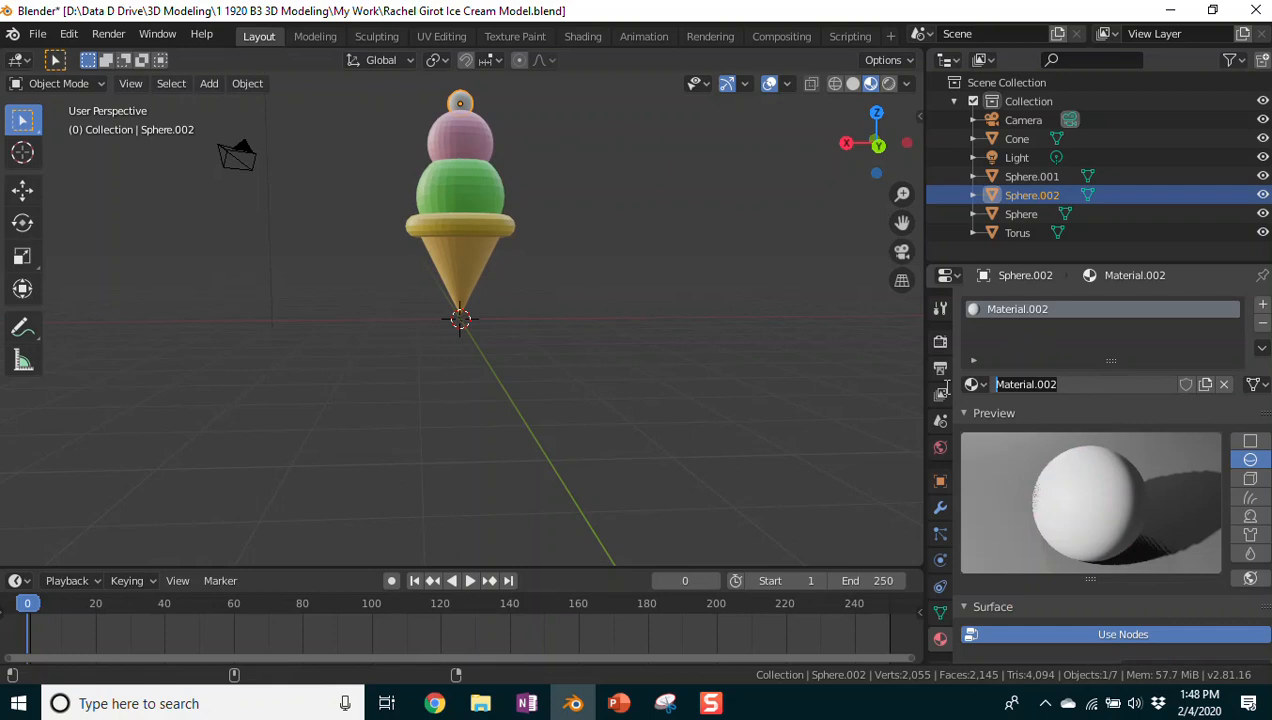
type("Cherry Red")
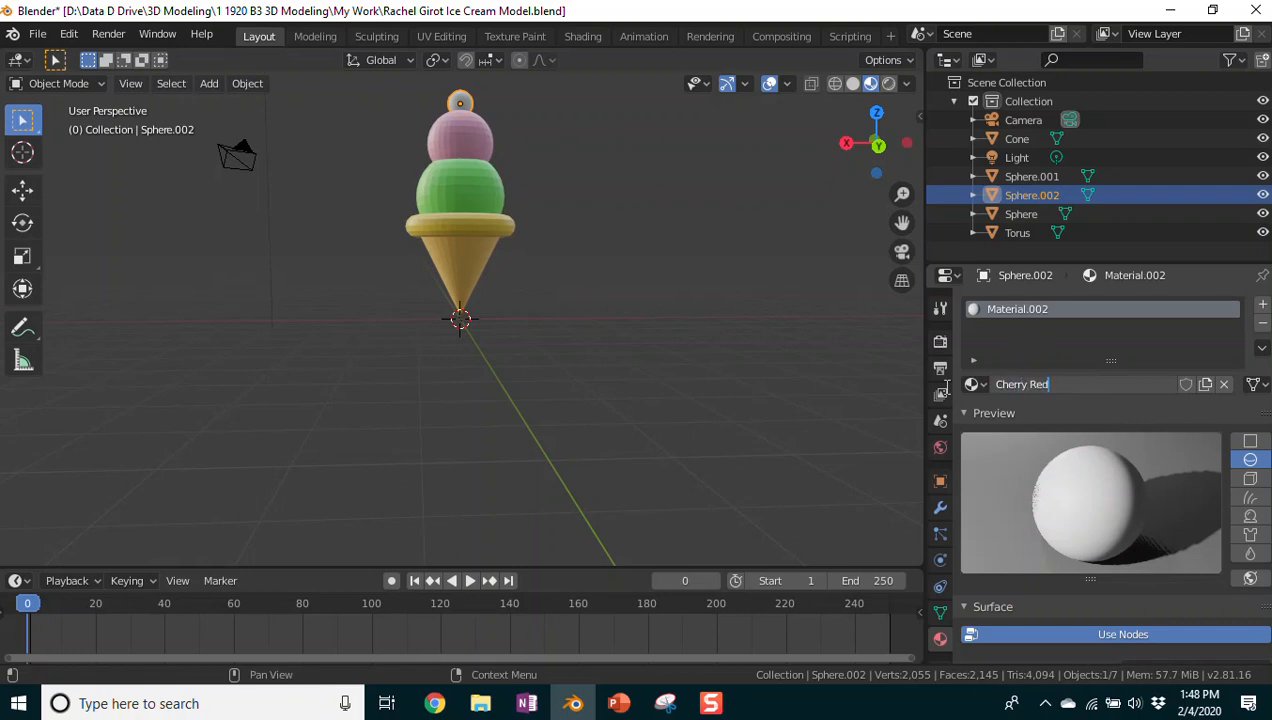
key("Return")
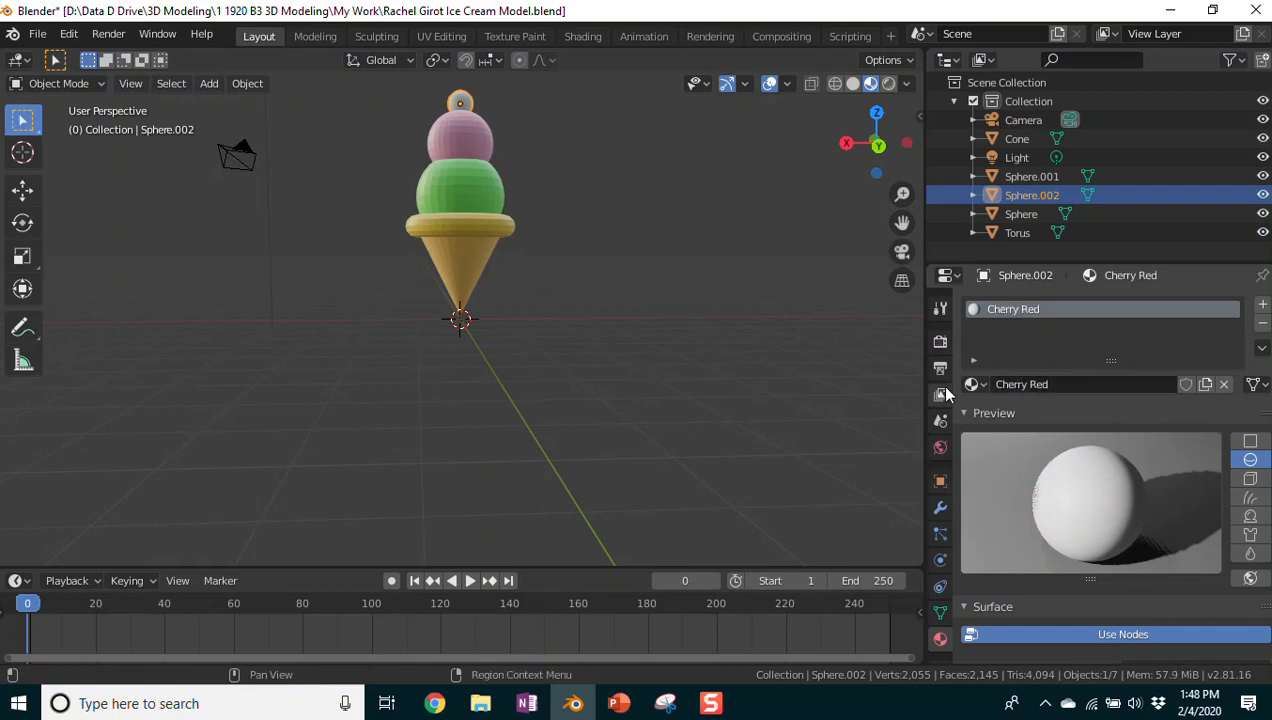
Step: Set the Cherry Red base colour to red, then deselect to view the finished colours
scroll(1090, 479, "down", 3)
scroll(1093, 479, "down", 3)
left_click(1158, 520)
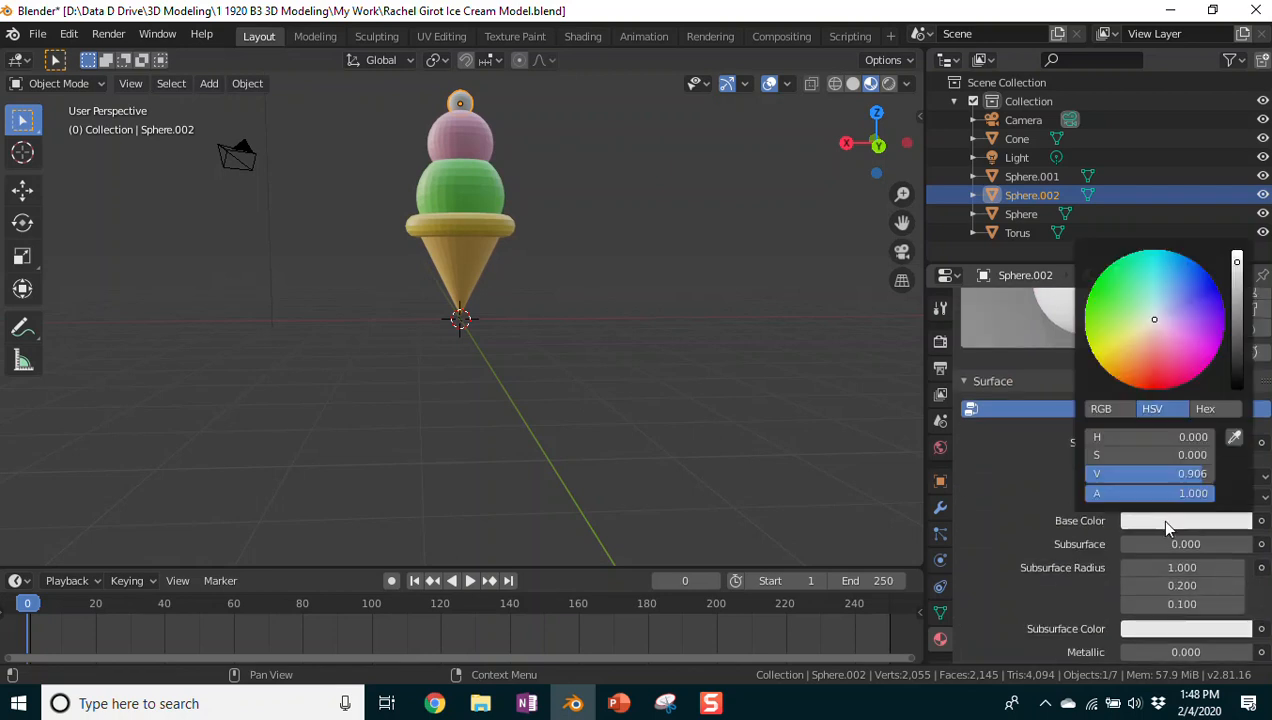
mouse_move(1157, 315)
left_mouse_down()
mouse_move(1151, 384)
mouse_move(1163, 389)
left_mouse_up()
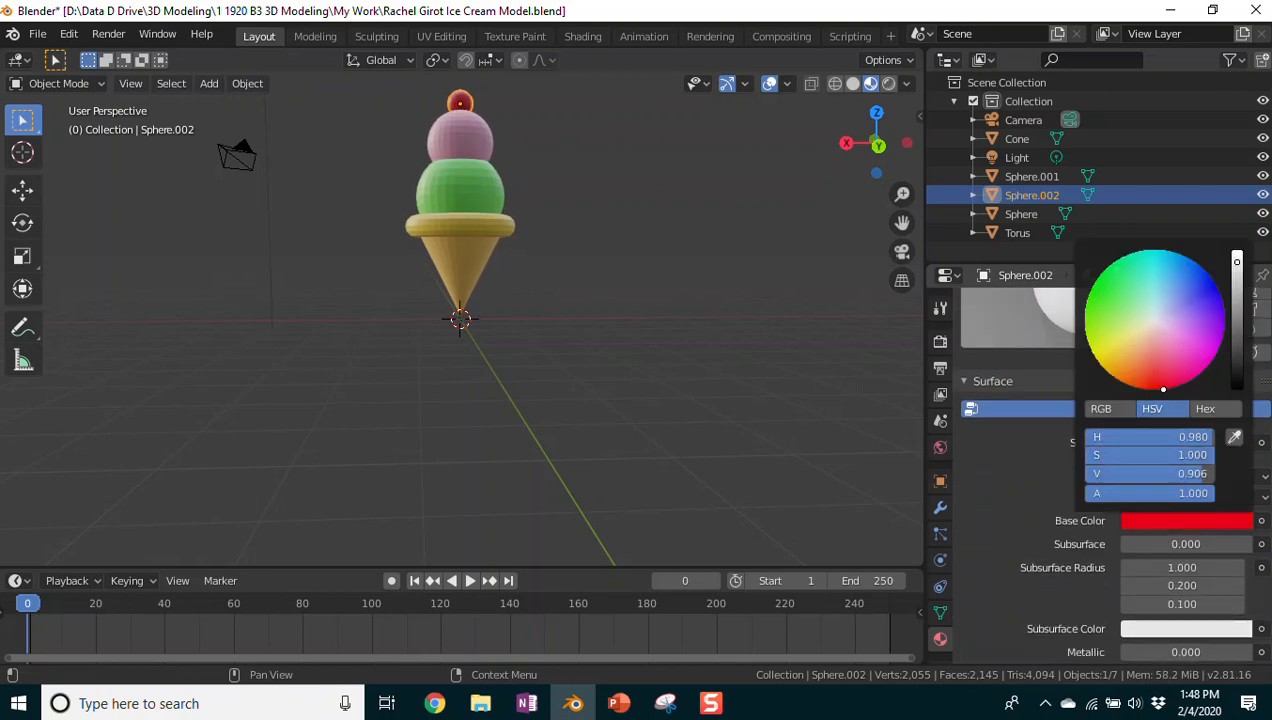
left_click(636, 230)
scroll(636, 230, "up", 2)
scroll(640, 241, "down", 3)
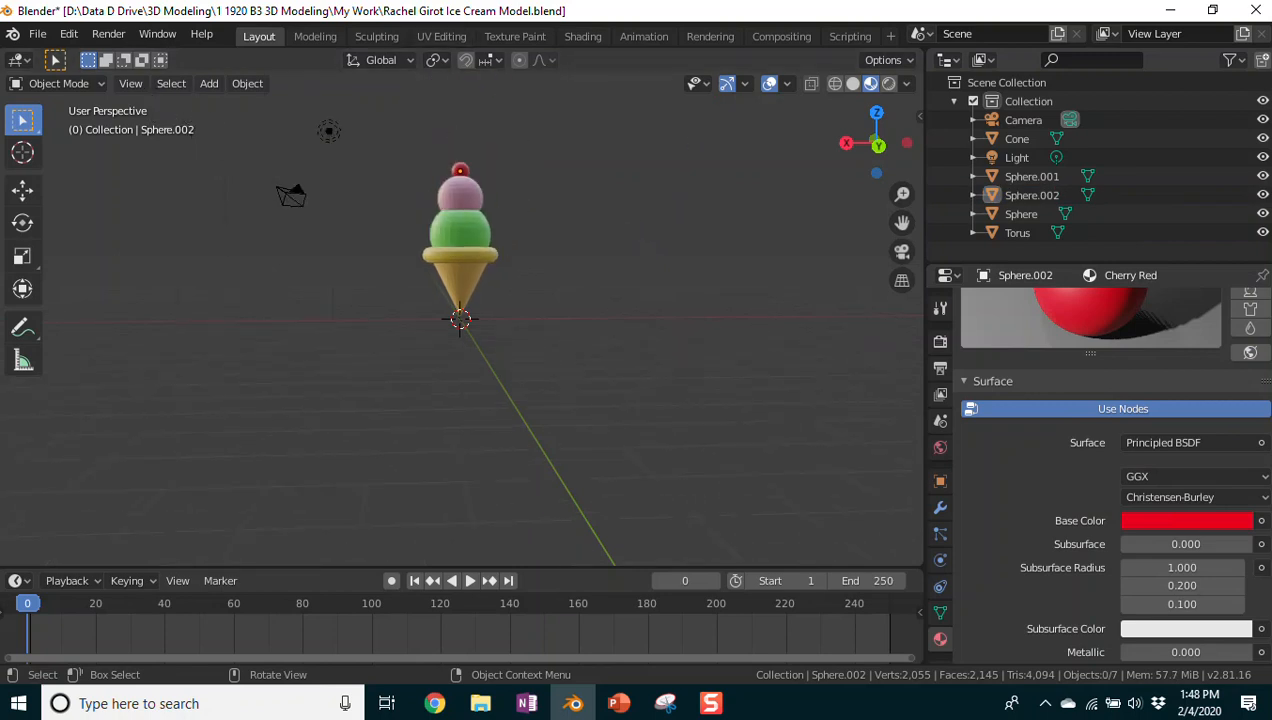
left_click(37, 34)
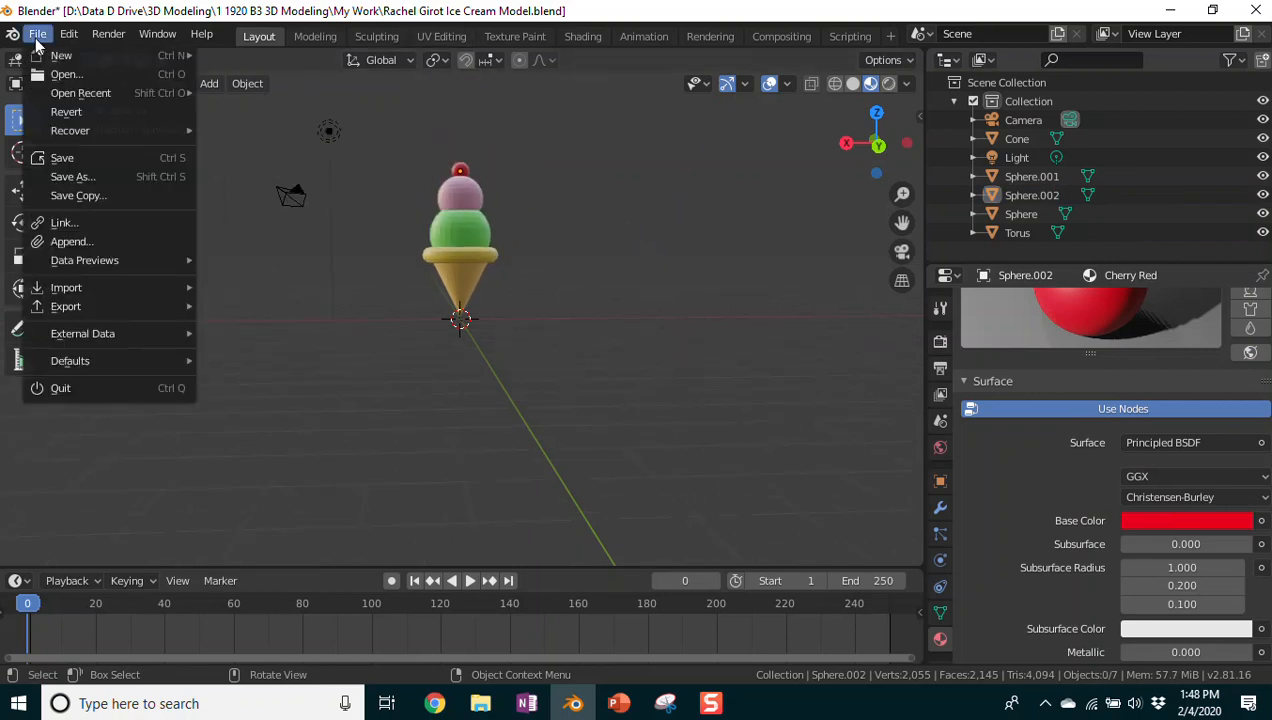
Step: Save the fully coloured ice cream model with File > Save
left_click(62, 158)
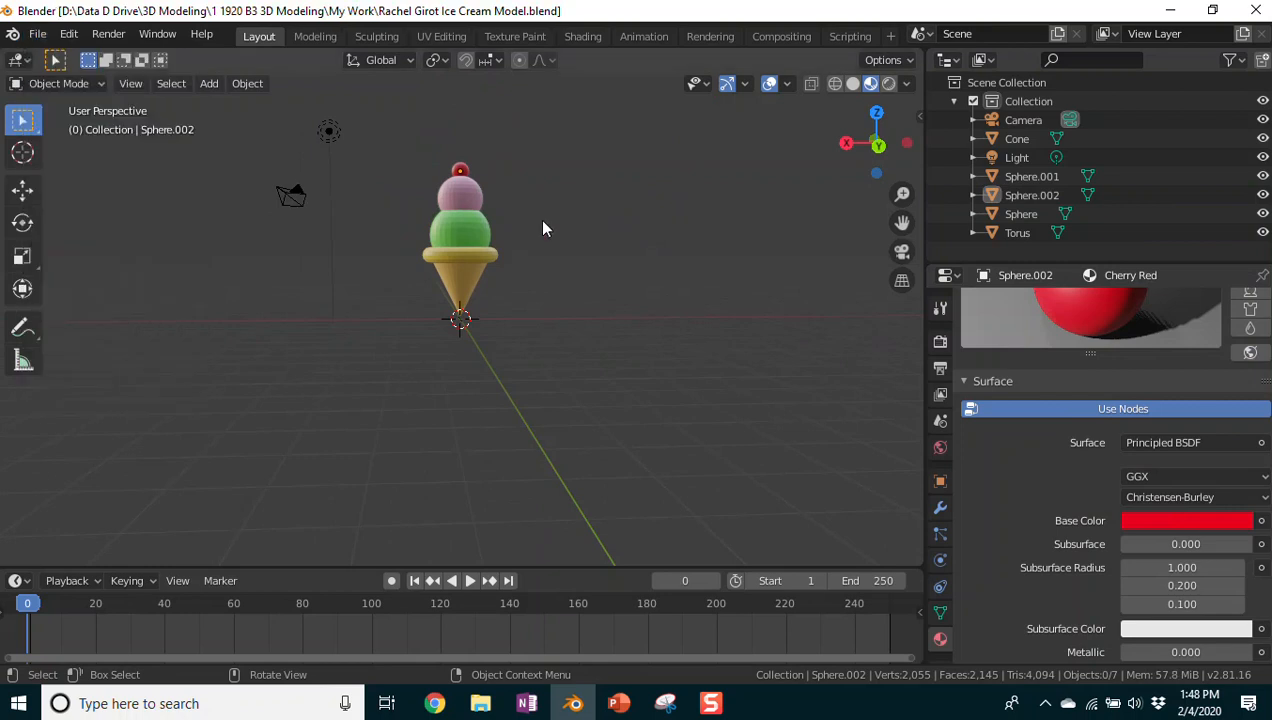
key("shift")
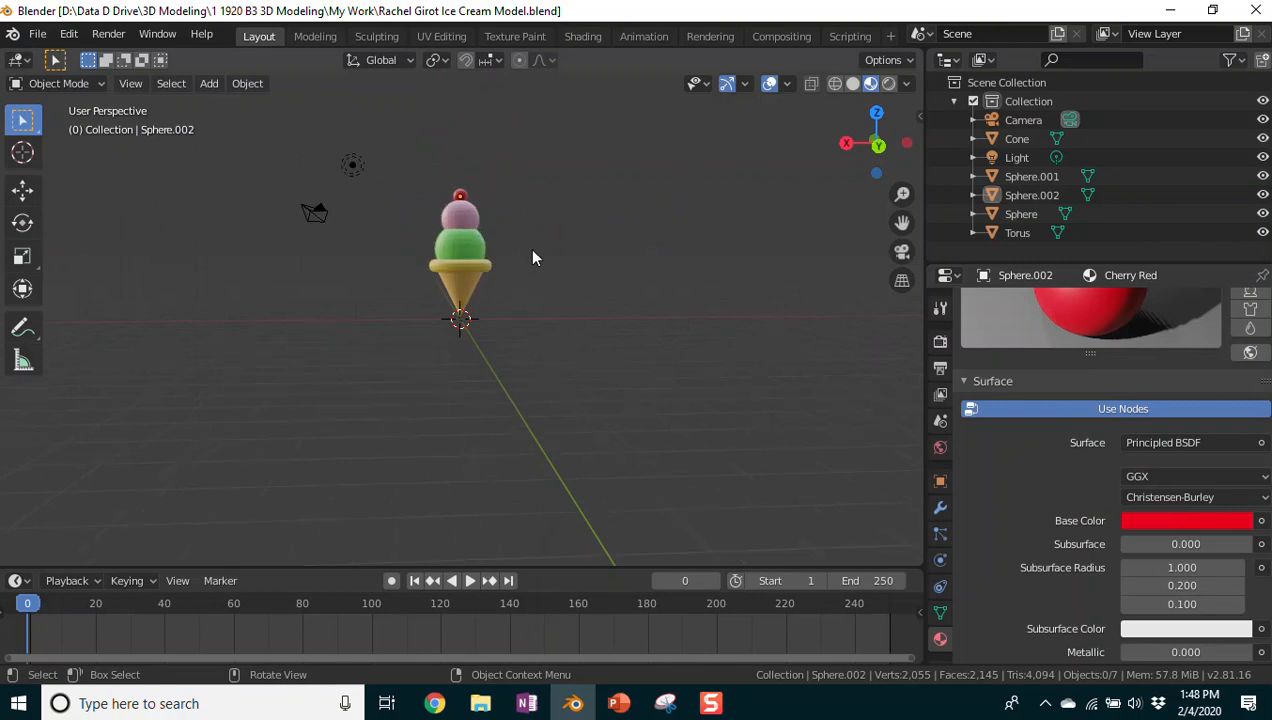
Step: Zoom in and out on the ice cream model to inspect it
scroll(500, 329, "up", 1)
scroll(567, 265, "up", 5)
scroll(567, 265, "down", 5)
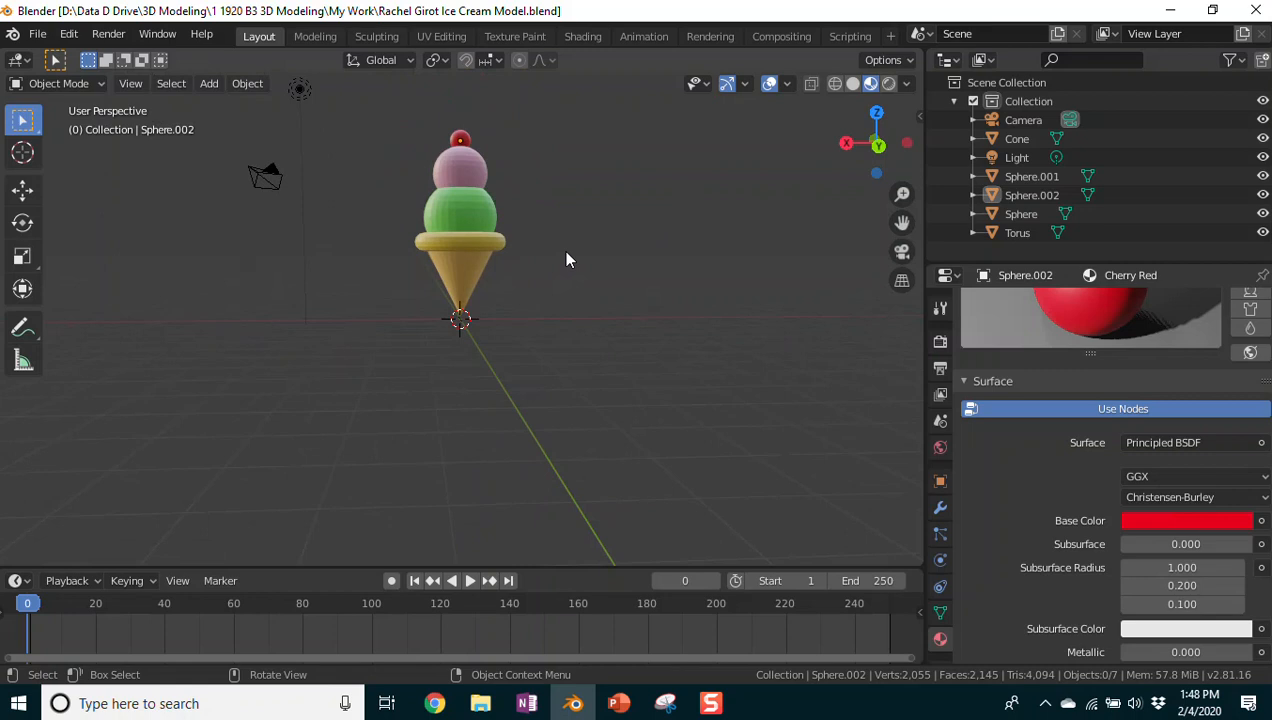
key("ctrl")
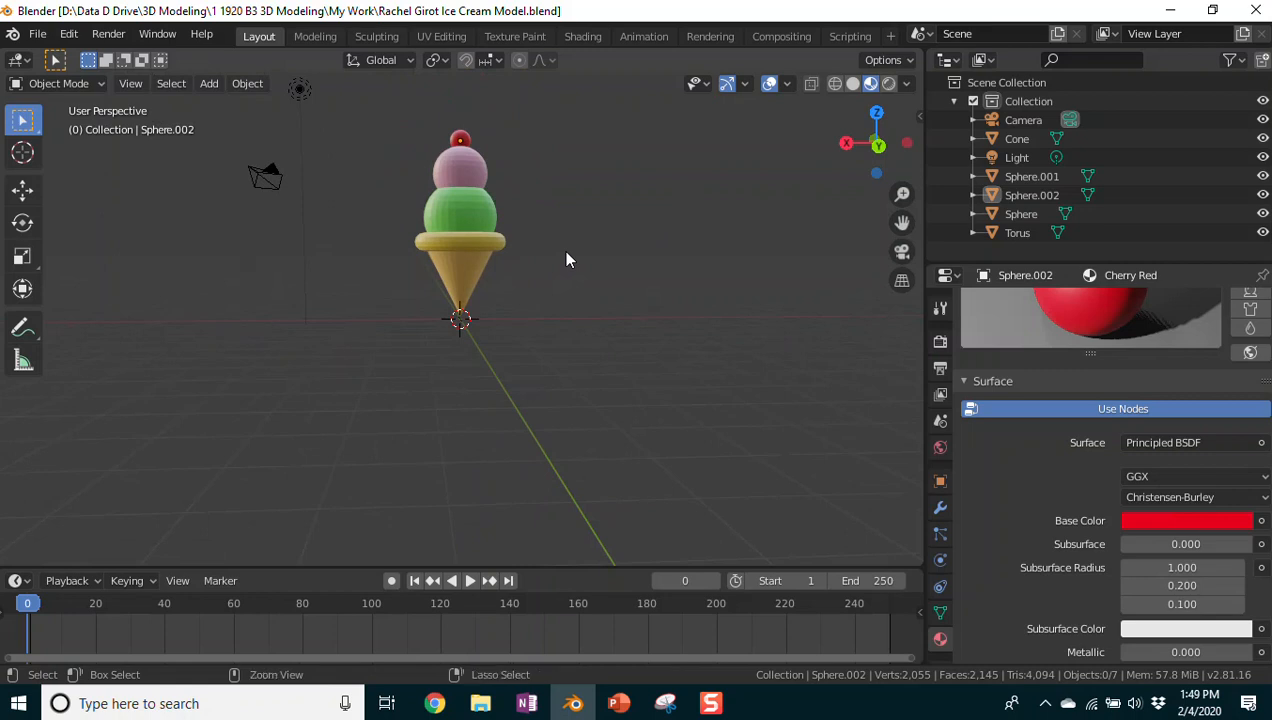
scroll(566, 260, "up", 6, "ctrl")
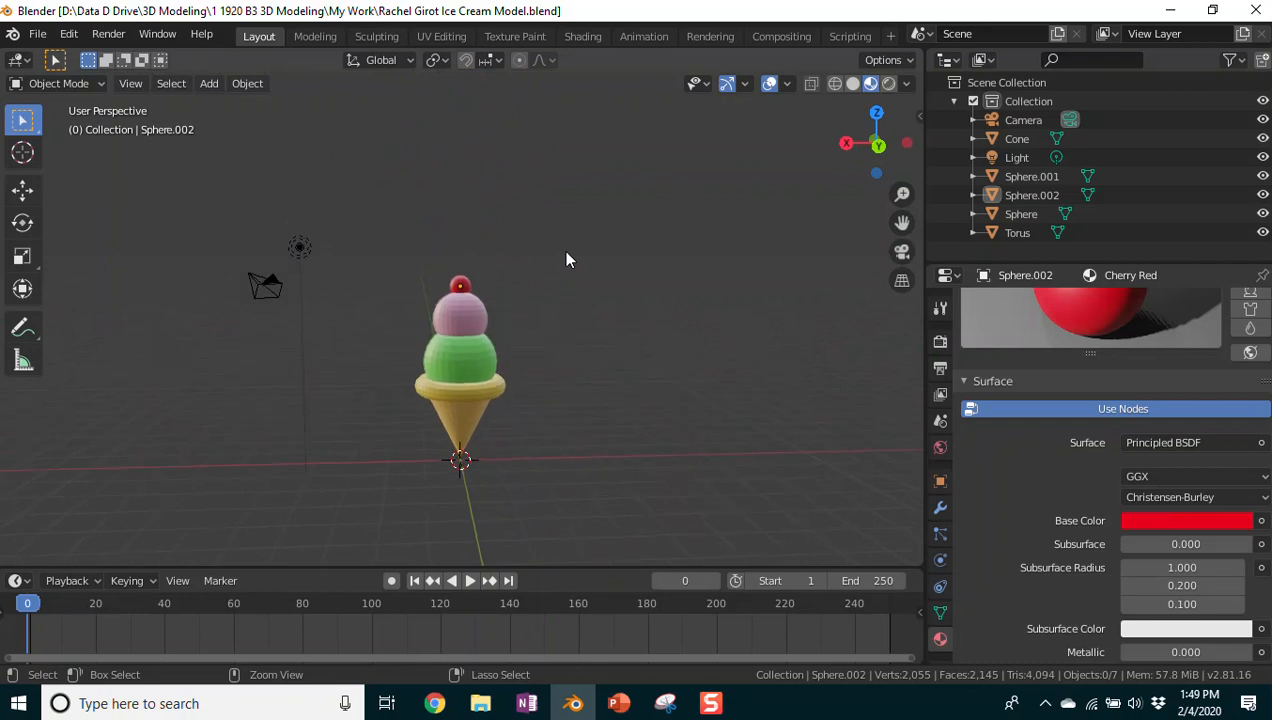
scroll(566, 260, "up", 4, "ctrl")
scroll(566, 260, "down", 8, "ctrl")
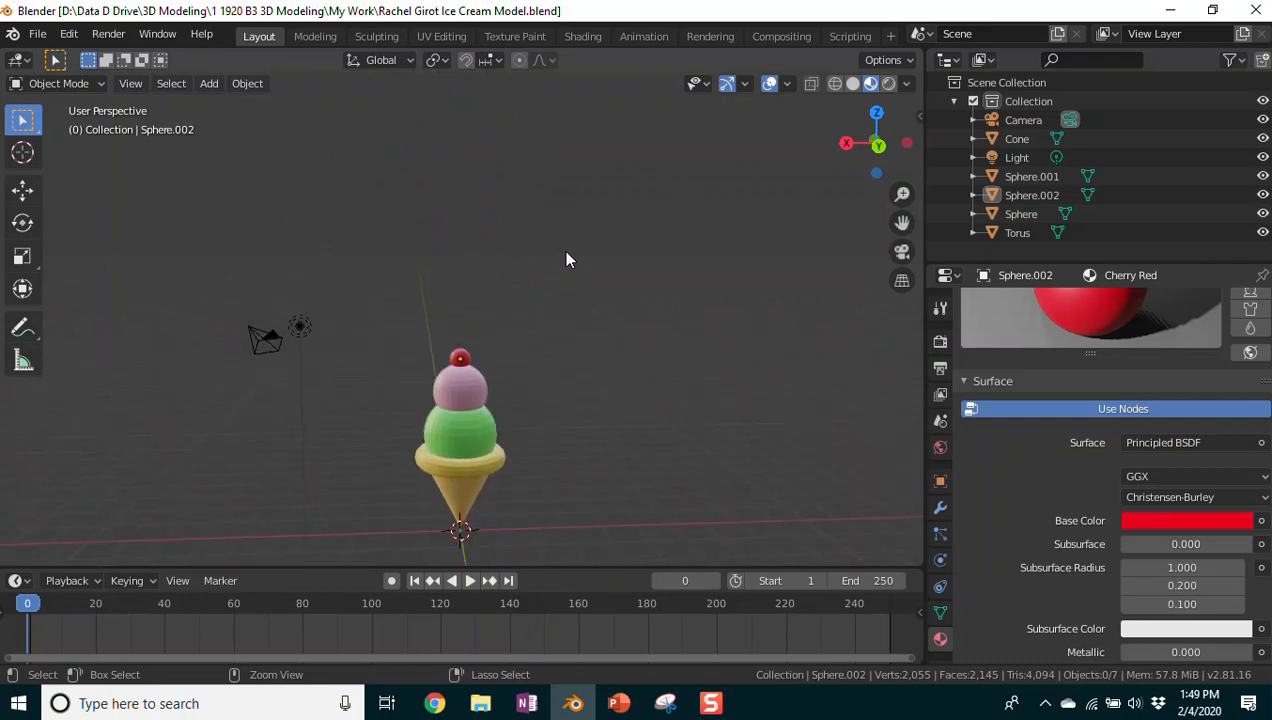
scroll(566, 260, "up", 5, "ctrl")
scroll(566, 260, "down", 4, "ctrl")
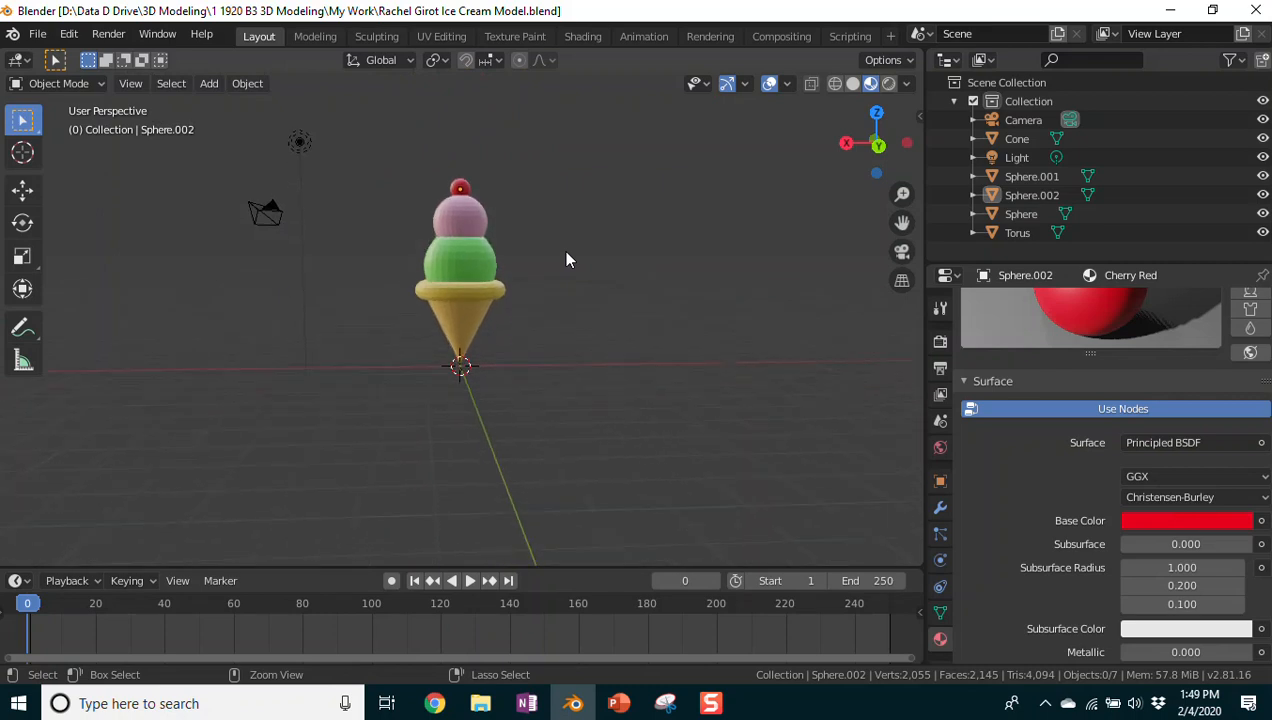
scroll(566, 260, "up", 3, "ctrl")
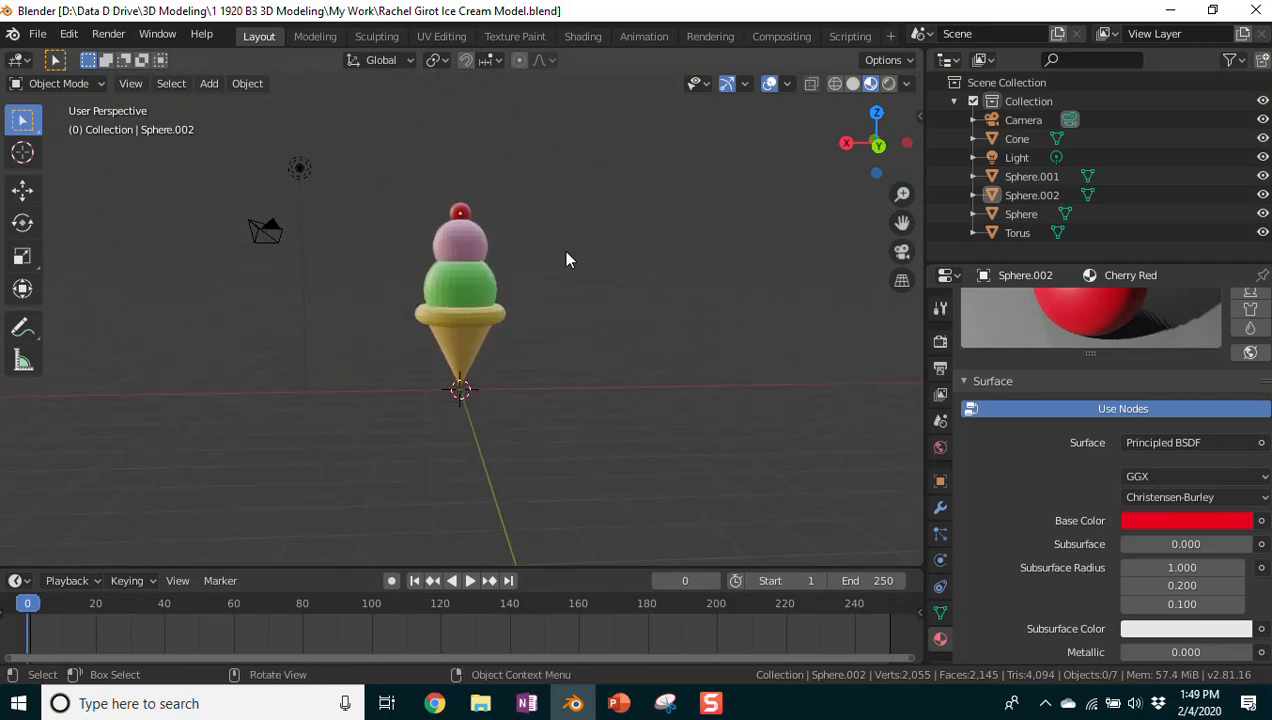
scroll(566, 260, "down", 4, "ctrl")
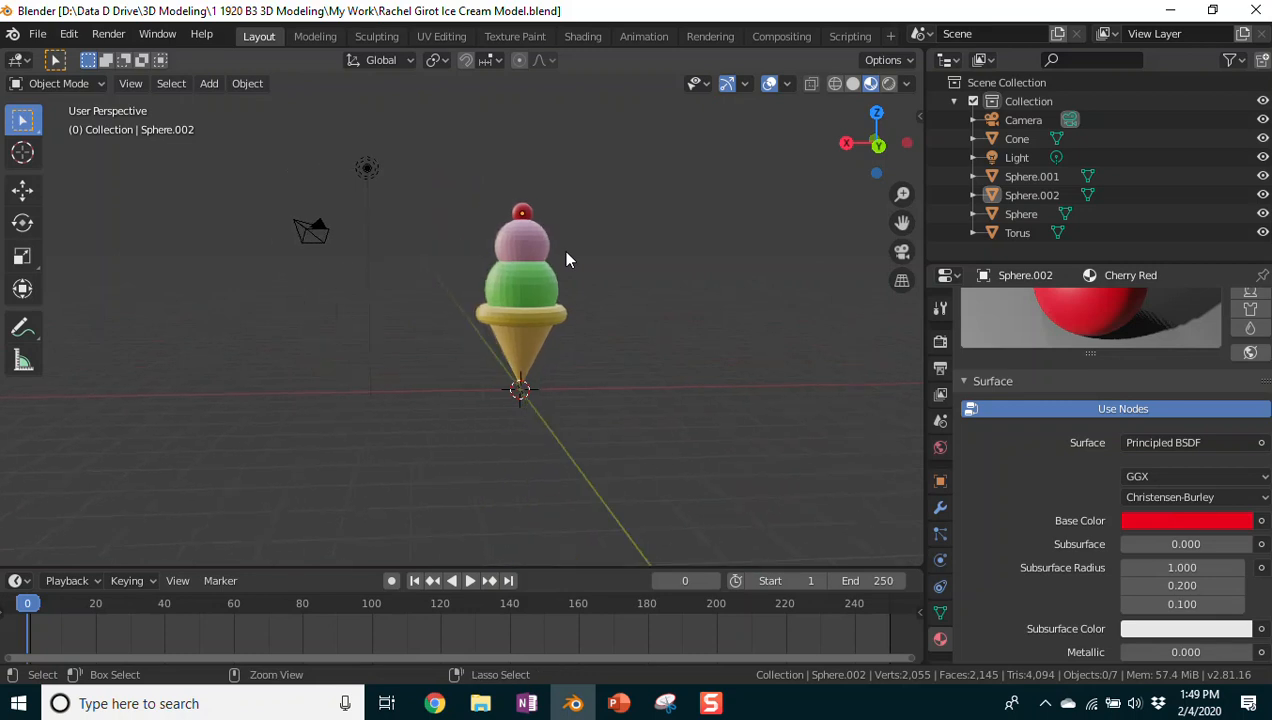
scroll(566, 260, "up", 8, "ctrl")
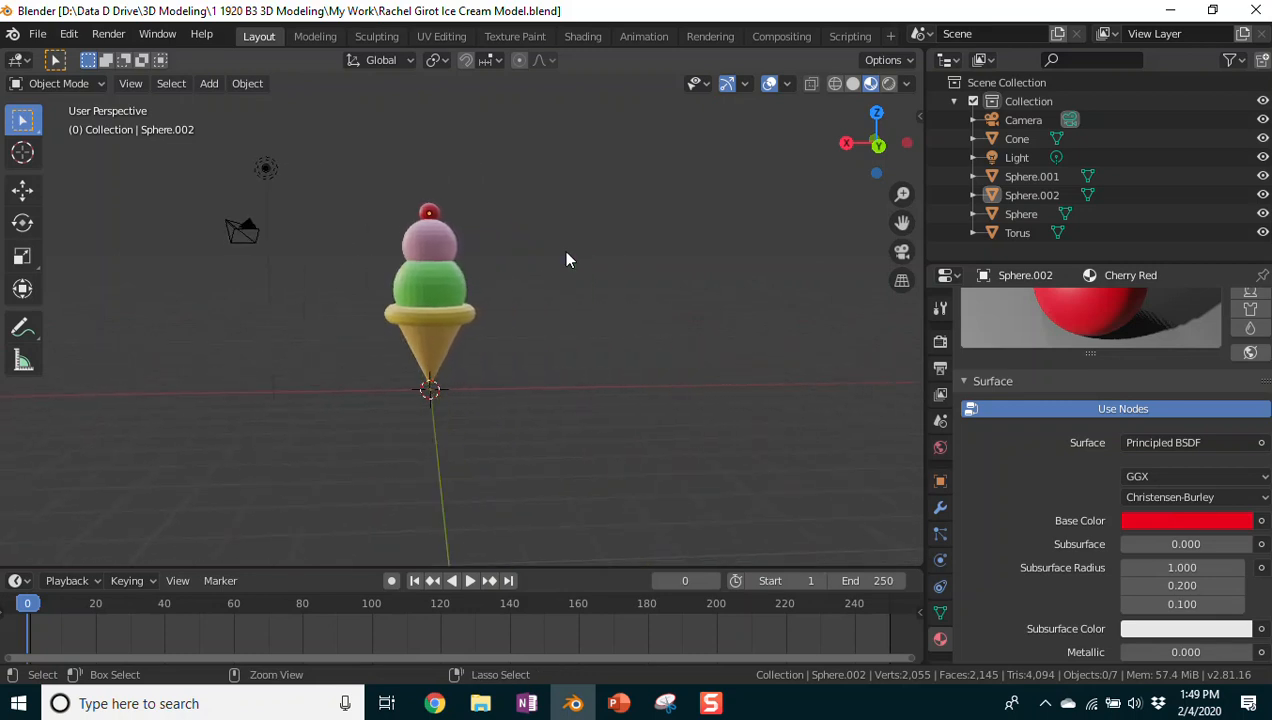
scroll(566, 260, "down", 5, "ctrl")
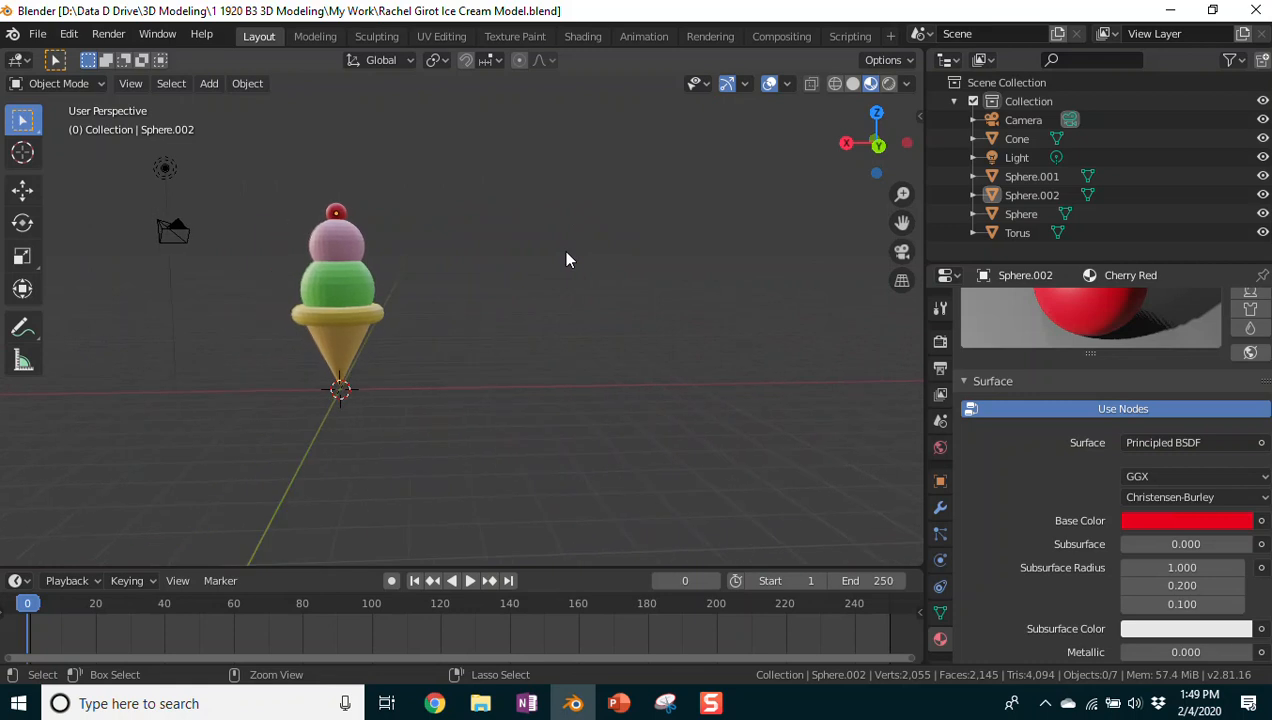
Step: Orbit around the cone from the sides, top and underneath, ending in Front Orthographic view
key("ctrl+KP_6")
key("ctrl+KP_6")
key("KP_6")
key("KP_6")
key("KP_6")
key("KP_6")
key("KP_6")
key("KP_6")
key("KP_6")
key("KP_6")
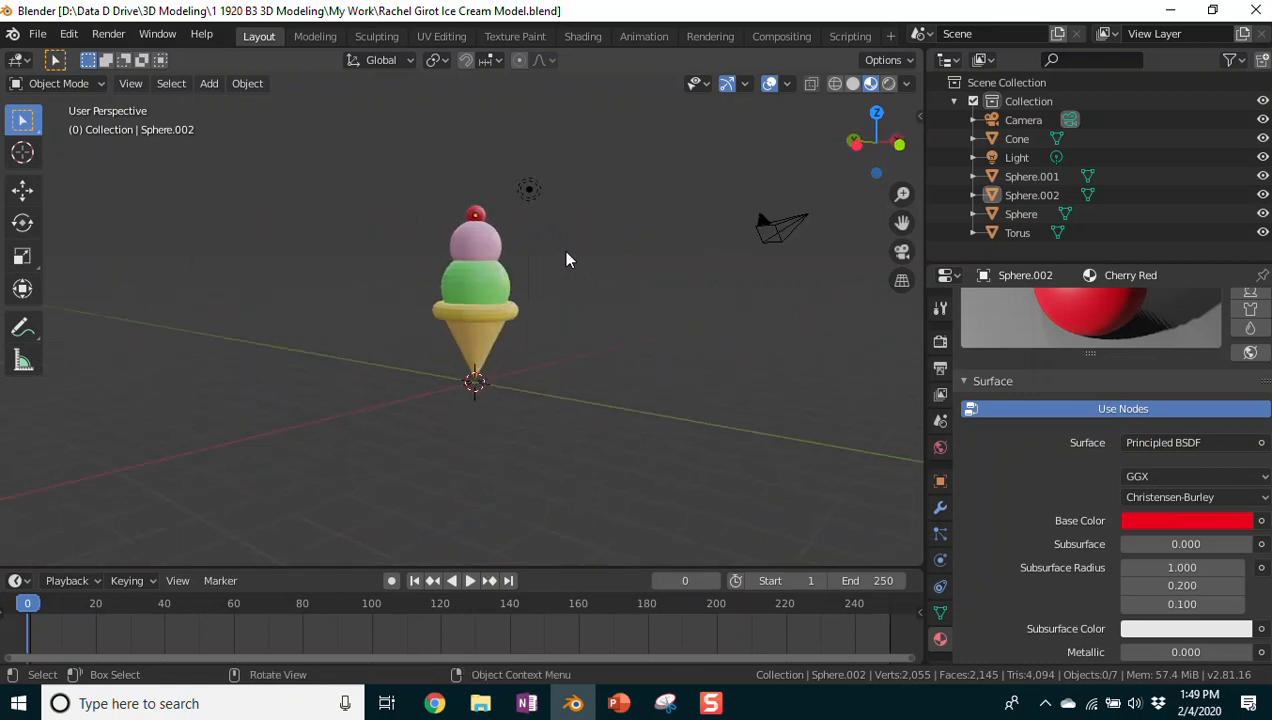
key("KP_6")
key("KP_6")
key("KP_6")
key("KP_6")
key("KP_6")
key("KP_8")
key("KP_8")
key("KP_8")
key("KP_8")
key("KP_8")
key("KP_8")
key("KP_8")
key("KP_8")
key("KP_8")
key("KP_8")
key("KP_8")
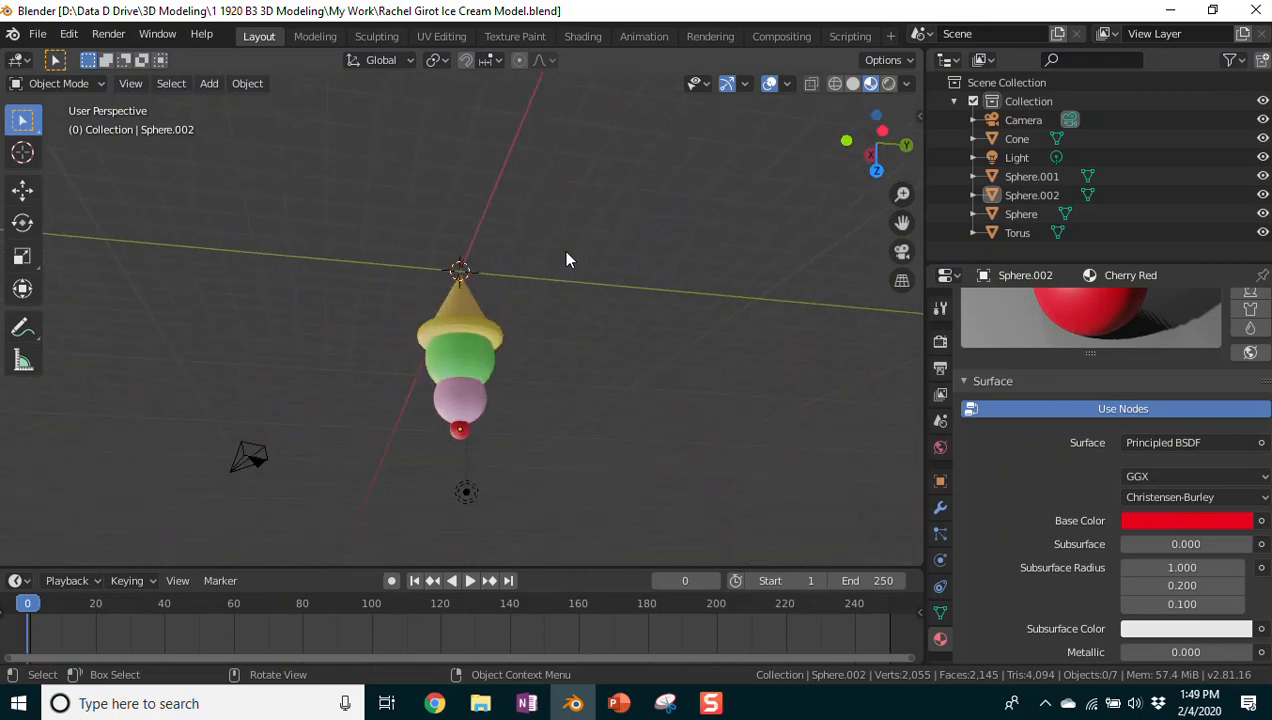
key("KP_8")
key("KP_8")
key("KP_8")
key("KP_8")
key("KP_8")
key("KP_8")
key("KP_8")
key("KP_8")
key("KP_8")
key("KP_8")
key("KP_8")
key("KP_8")
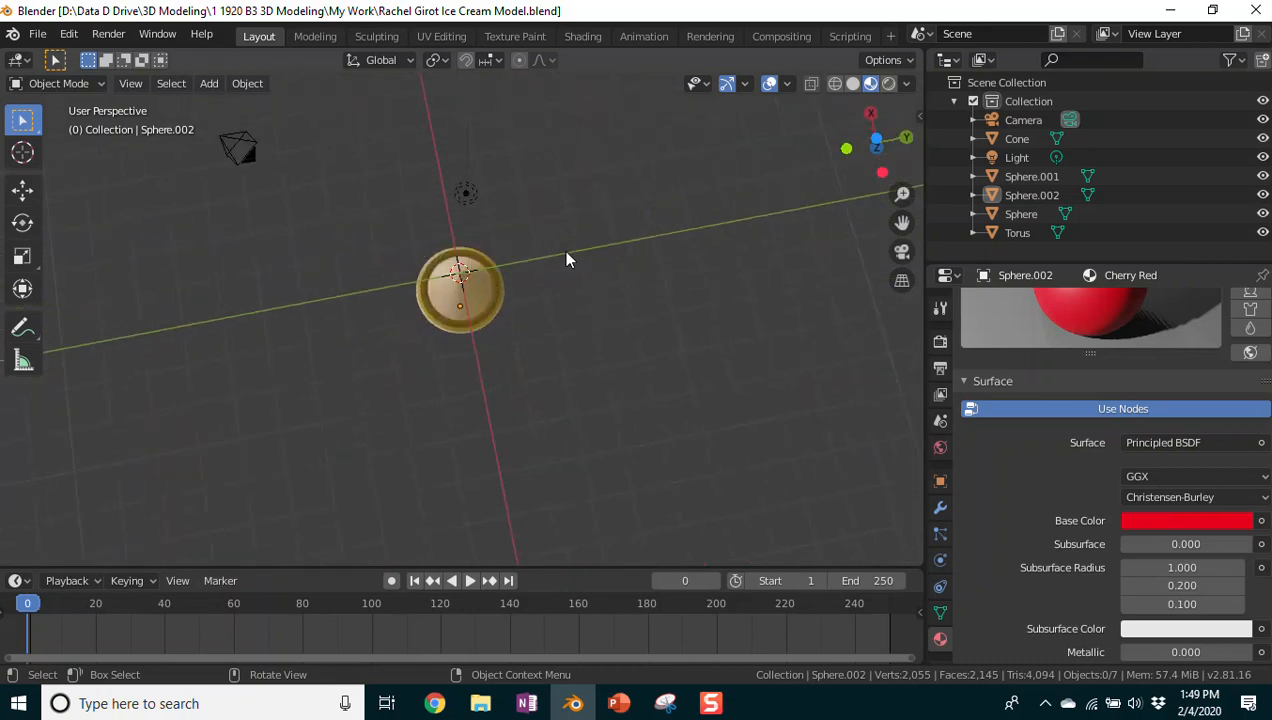
key("KP_6")
key("KP_6")
key("KP_6")
key("KP_6")
key("KP_6")
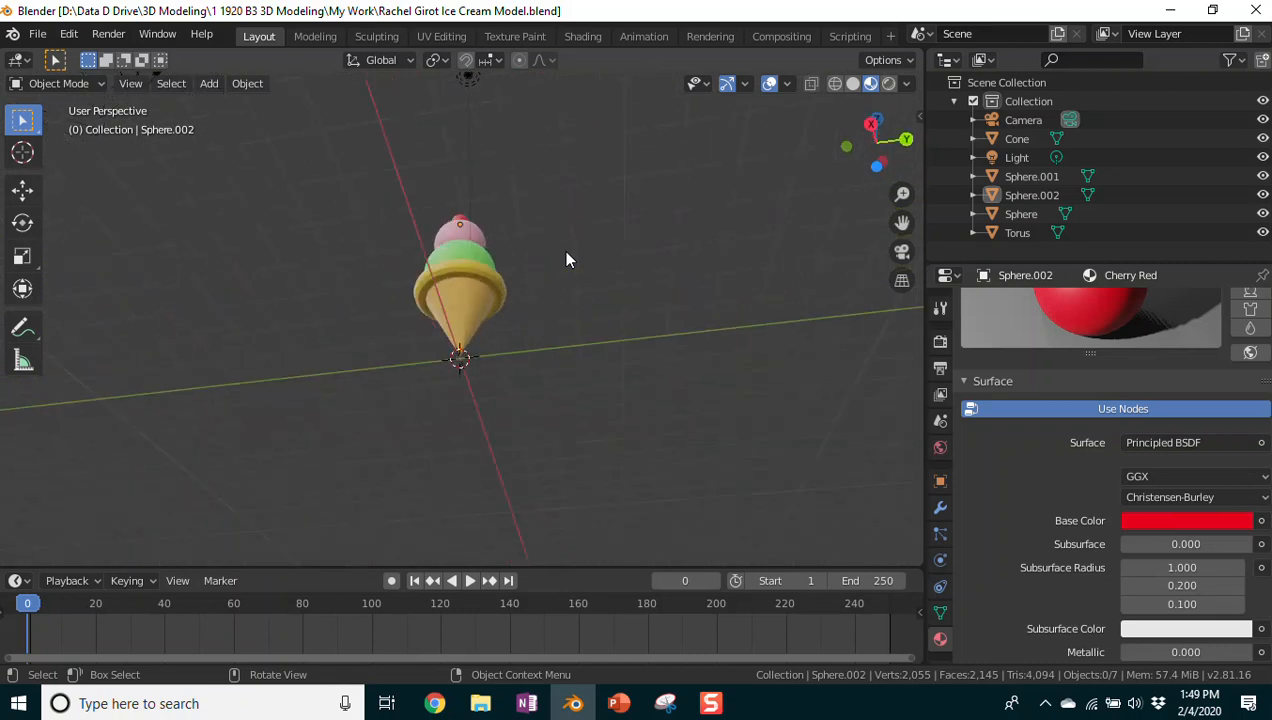
key("KP_8")
key("KP_8")
key("KP_8")
key("KP_8")
key("KP_8")
key("KP_8")
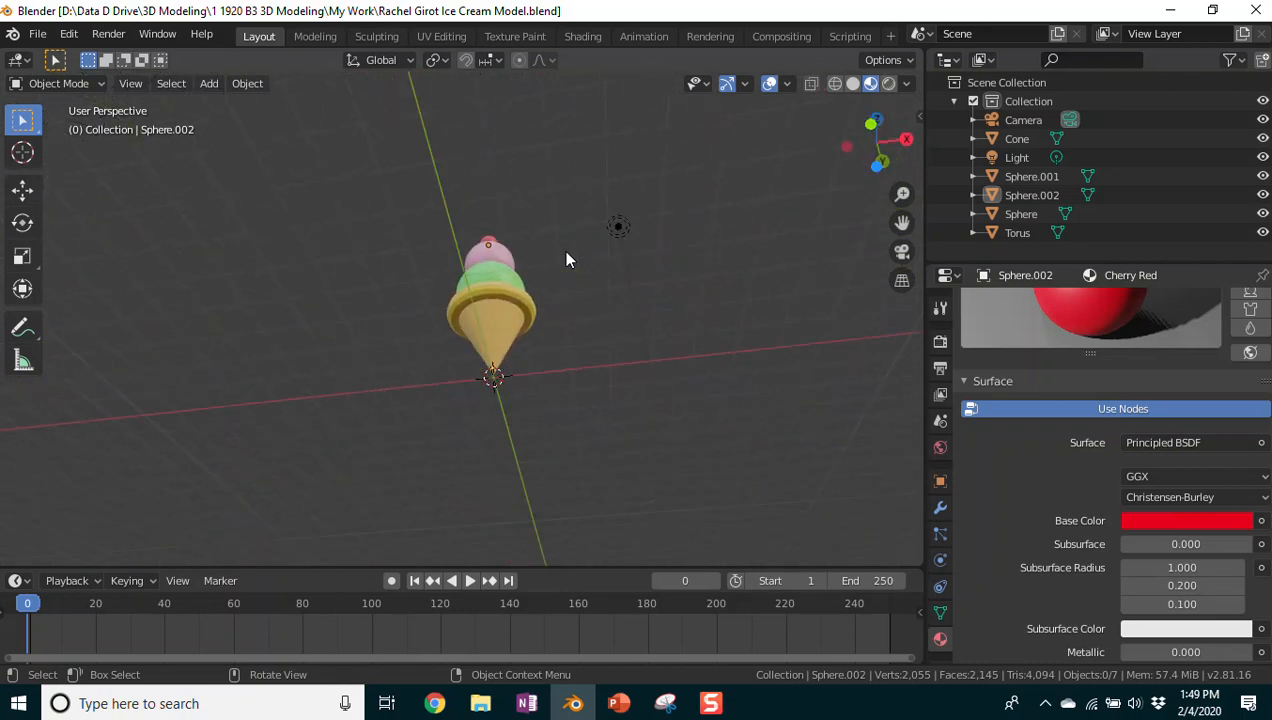
key("KP_2")
key("KP_2")
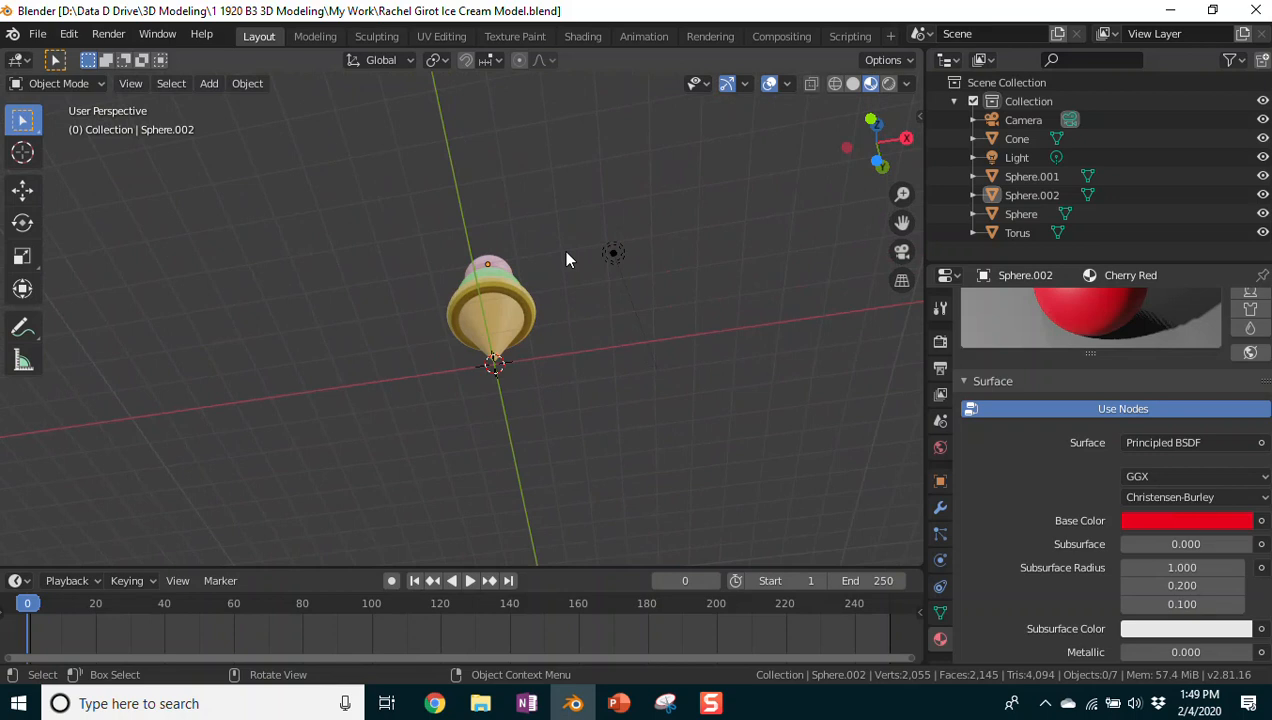
key("KP_1")
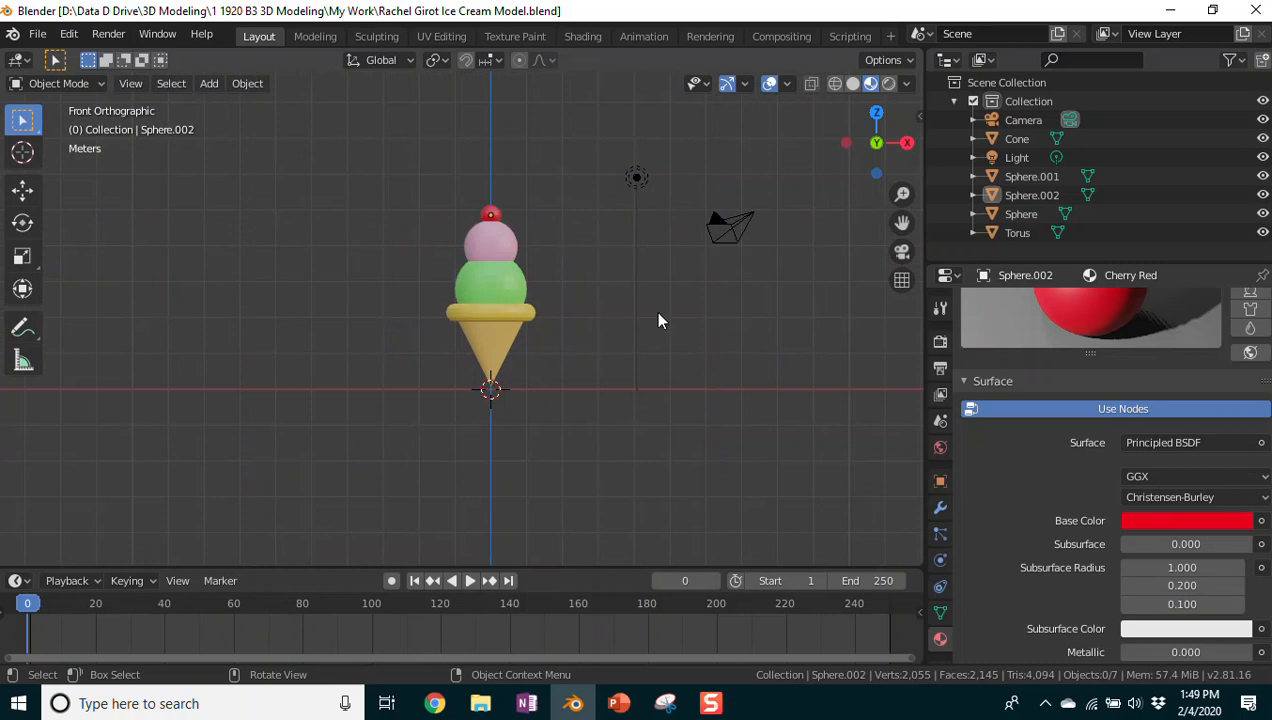
Step: Snip a rectangle around the coloured ice cream in Blender's front view and copy the image
left_click(665, 703)
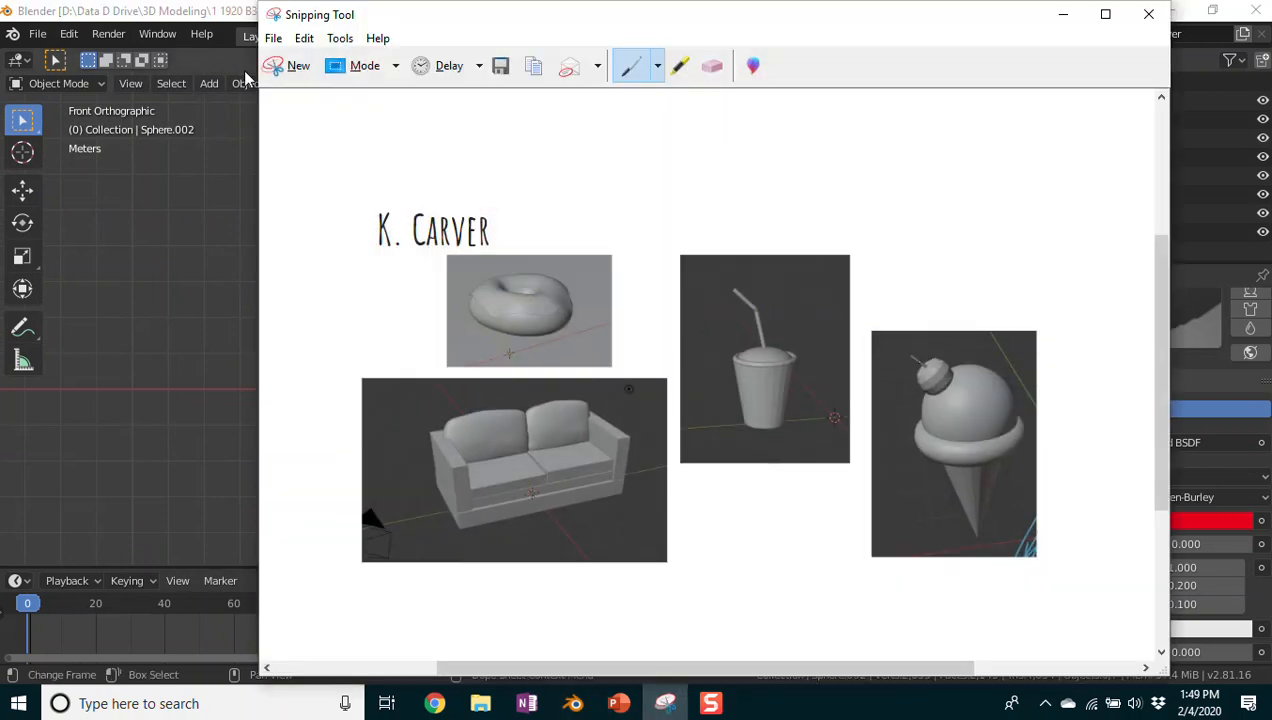
left_click(292, 66)
left_click_drag(407, 188, 567, 416)
right_click(508, 316)
left_click(540, 349)
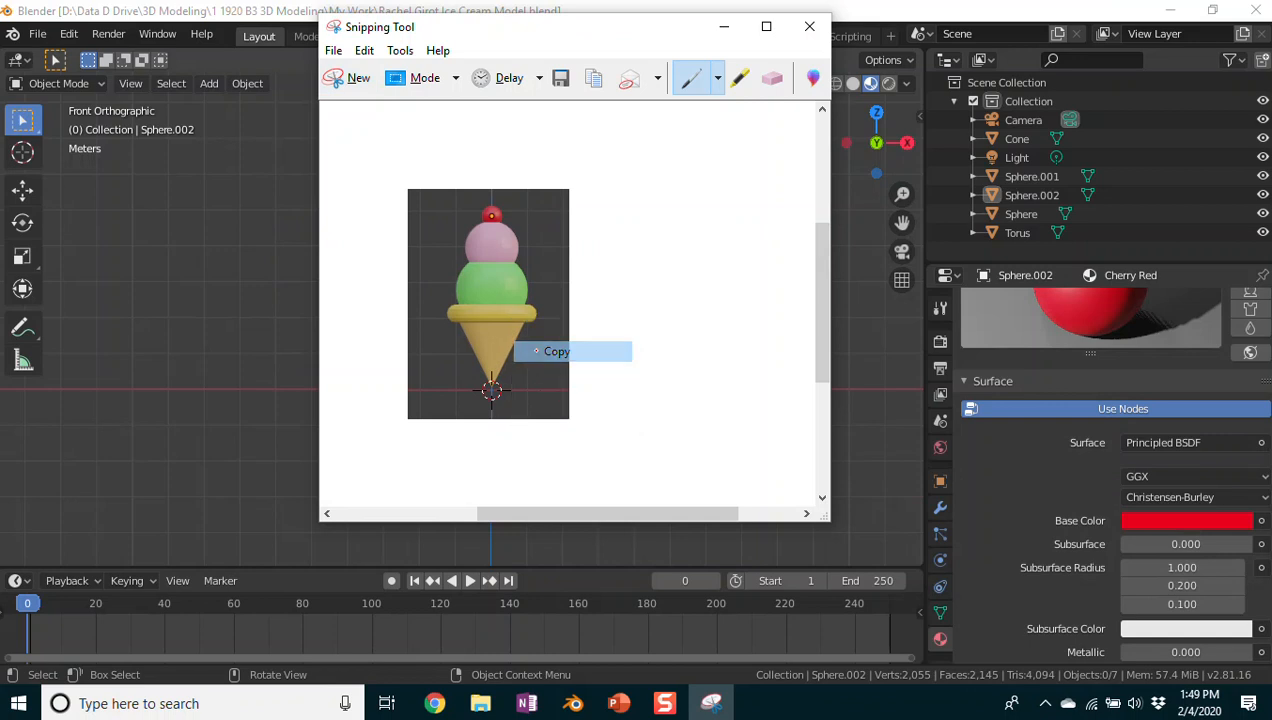
mouse_move(576, 705)
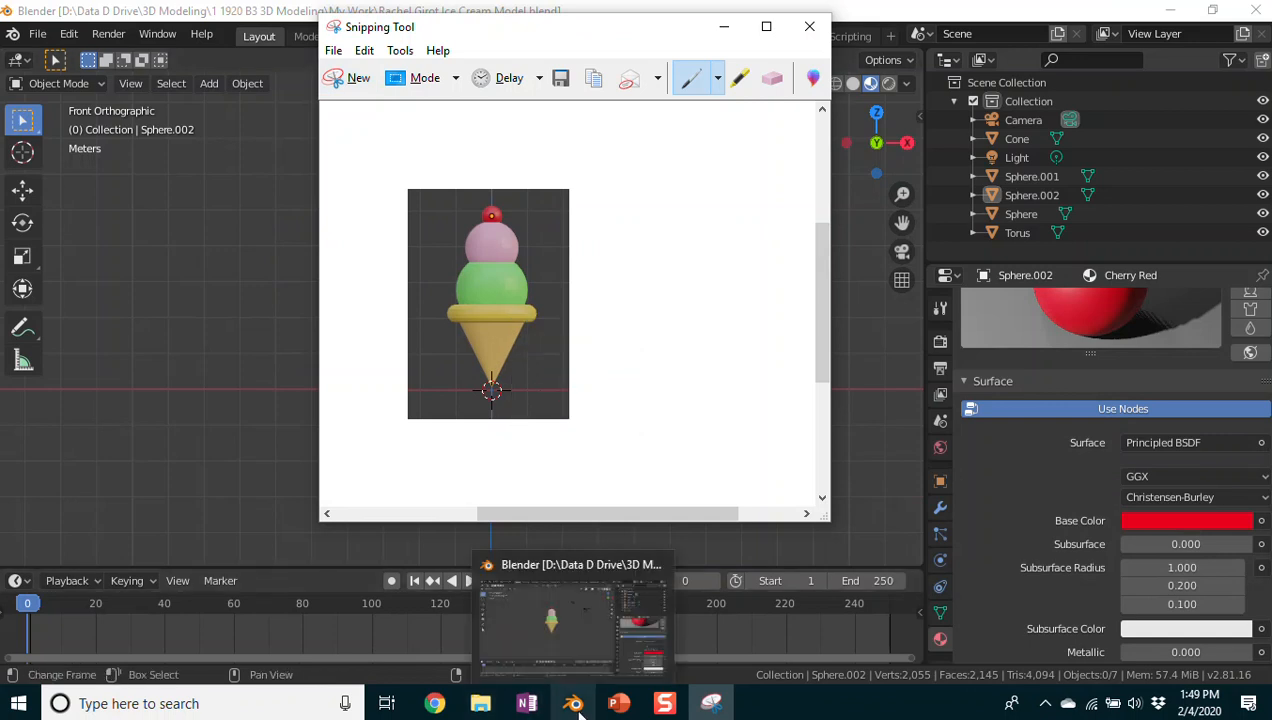
mouse_move(435, 703)
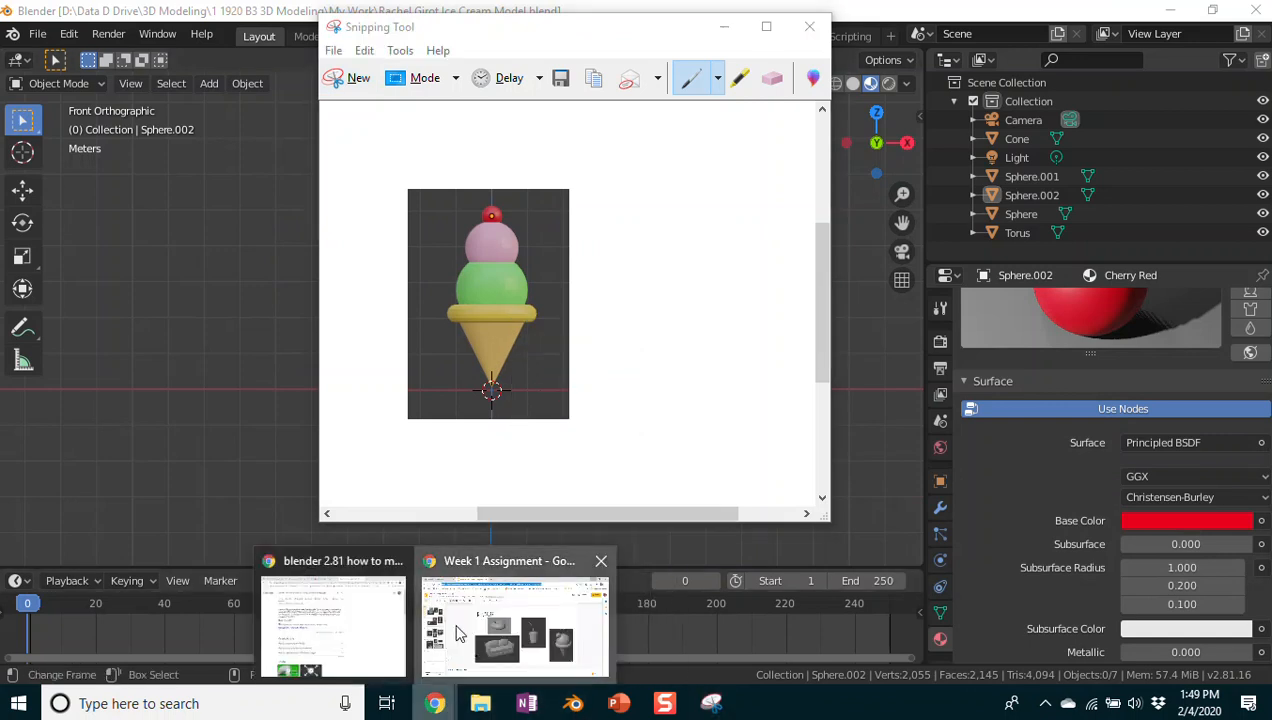
left_click(447, 654)
Step: Open slide 25 and try a right-click paste, dismissing the copy-and-paste extension prompt
scroll(64, 435, "down", 5)
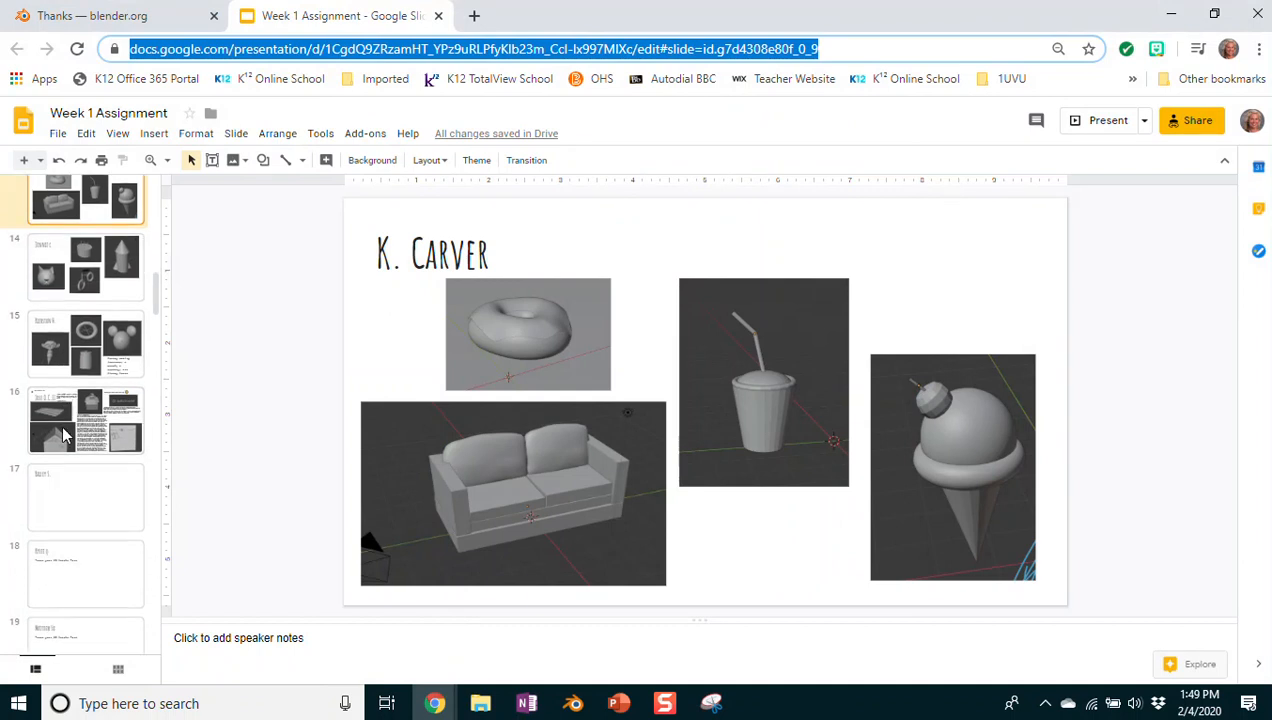
scroll(64, 435, "down", 5)
left_click(88, 304)
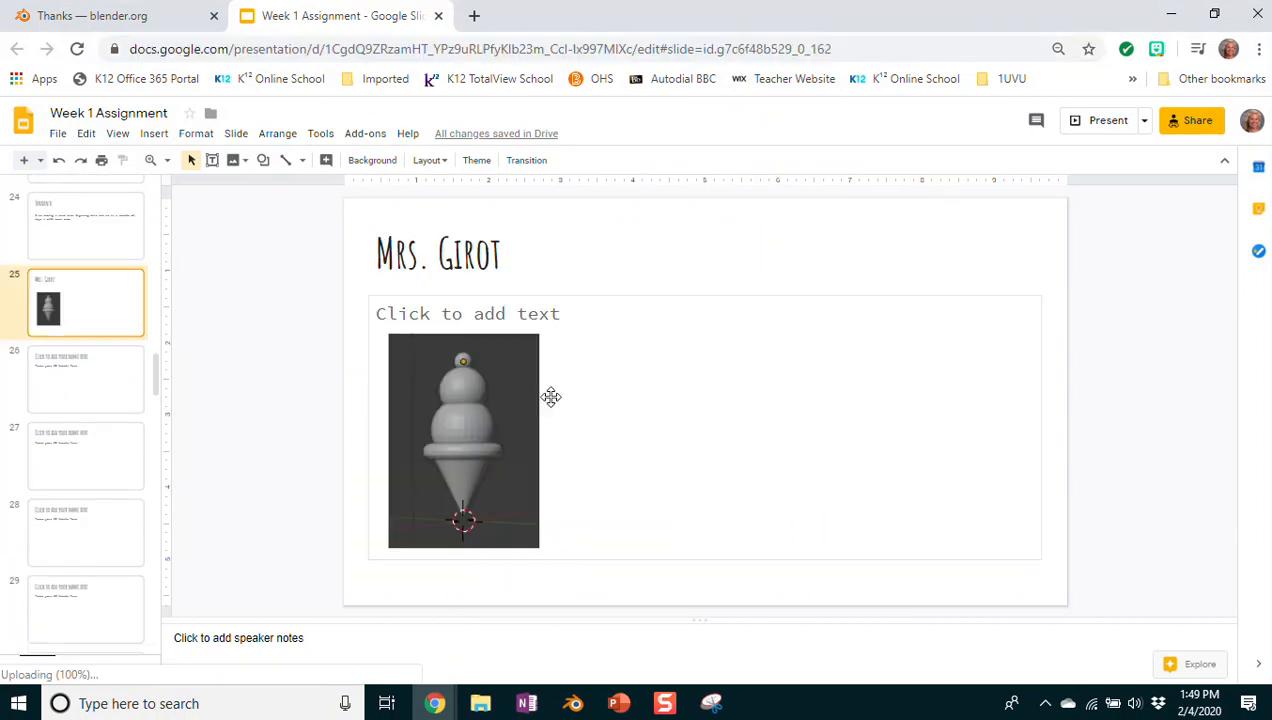
right_click(572, 256)
right_click(1051, 318)
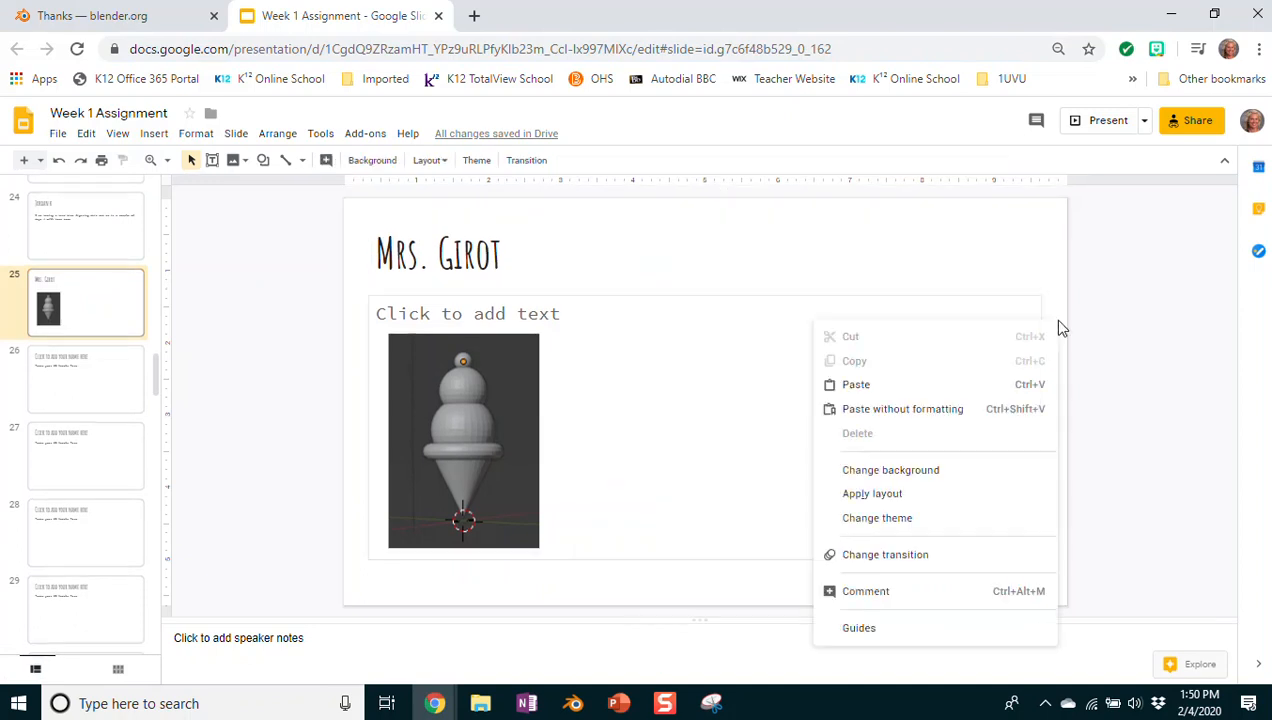
left_click(855, 385)
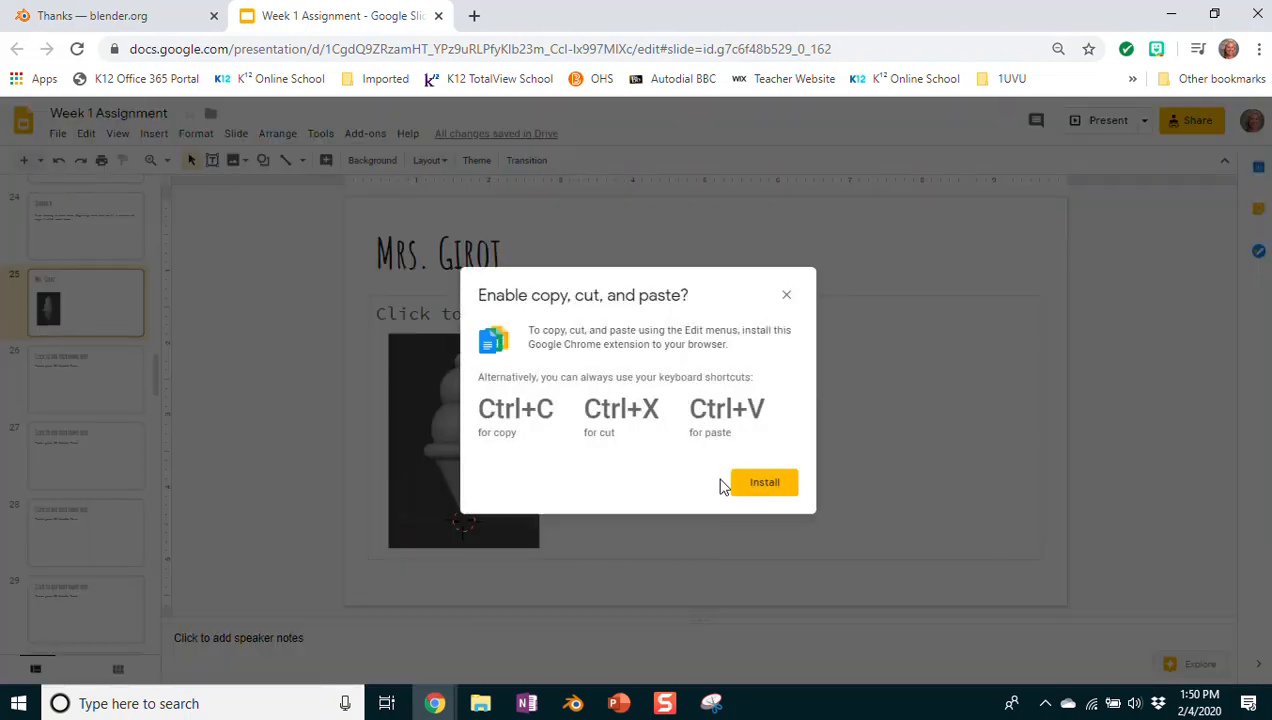
left_click(788, 296)
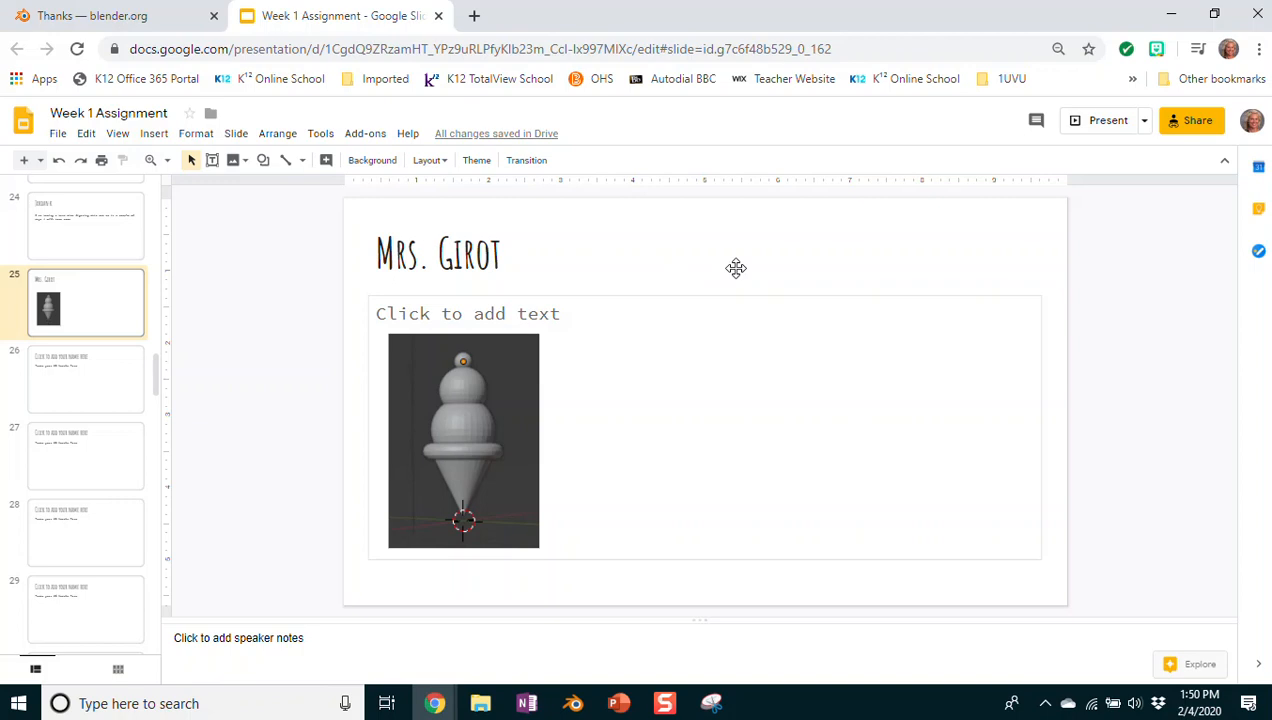
Step: Paste the ice cream snip, place it beside the grey cone and enlarge it to match
key("ctrl+v")
left_click_drag(714, 407, 619, 421)
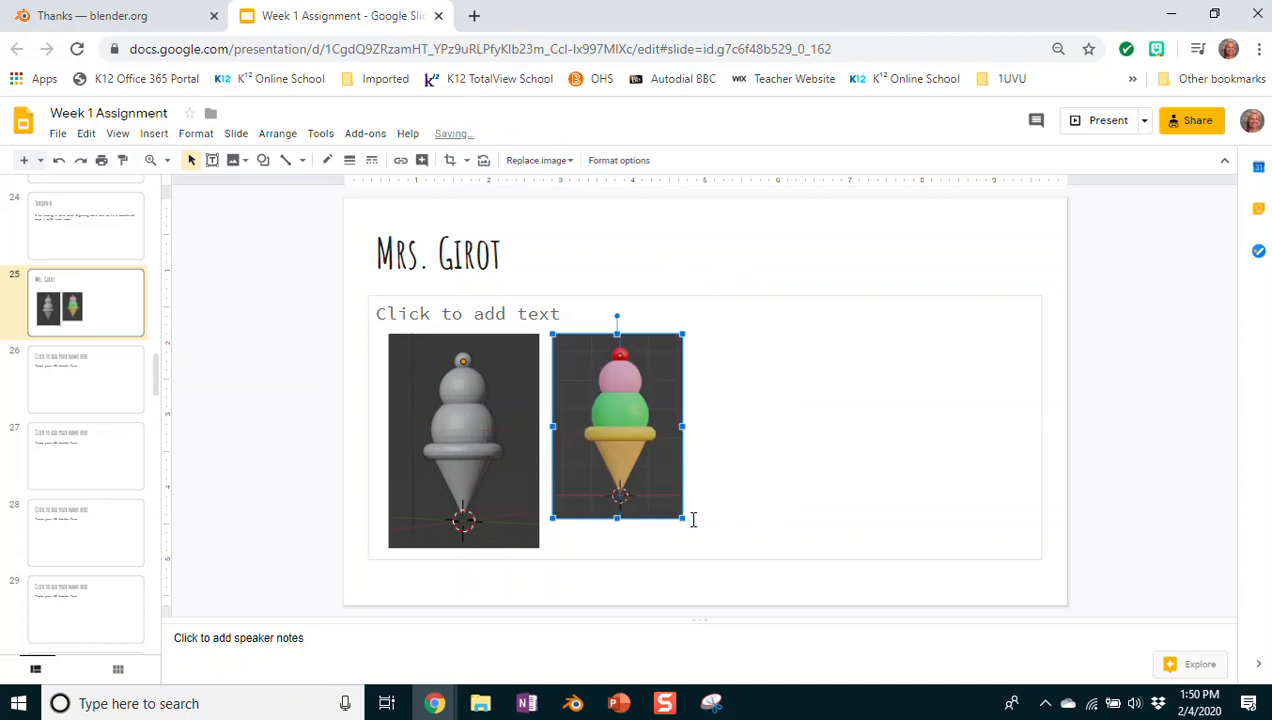
left_click_drag(683, 518, 704, 548)
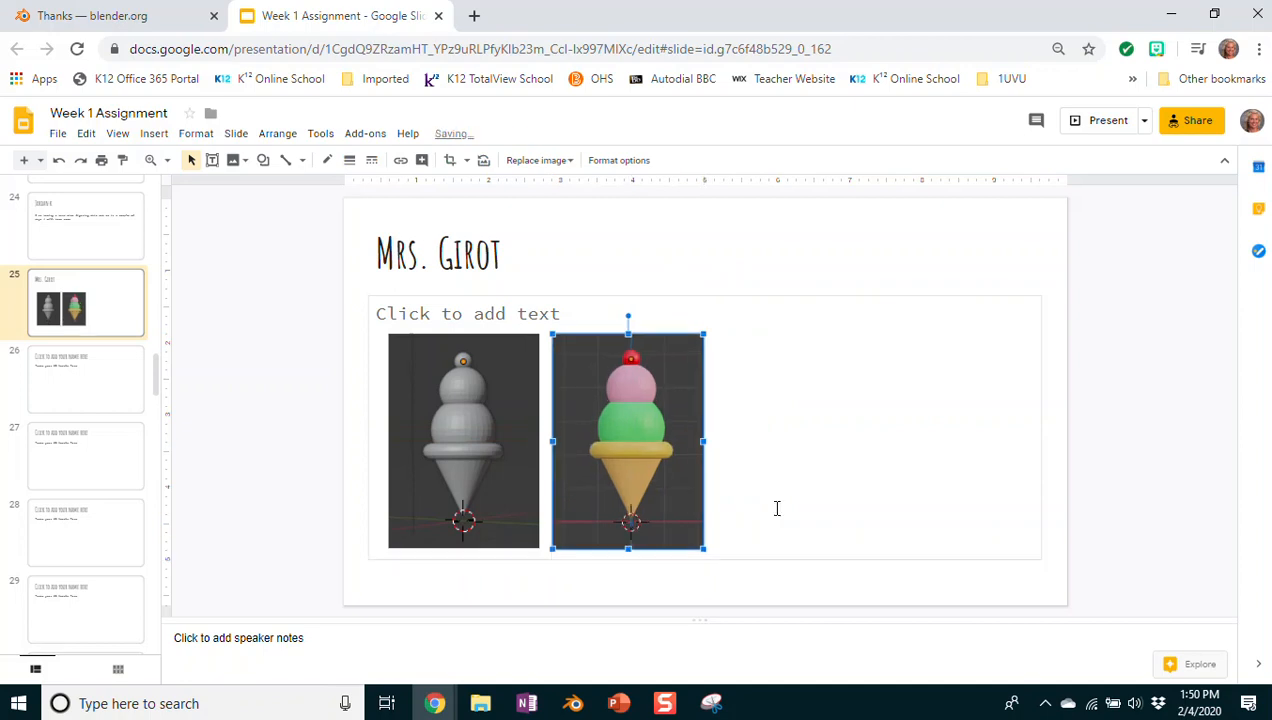
left_click(1065, 279)
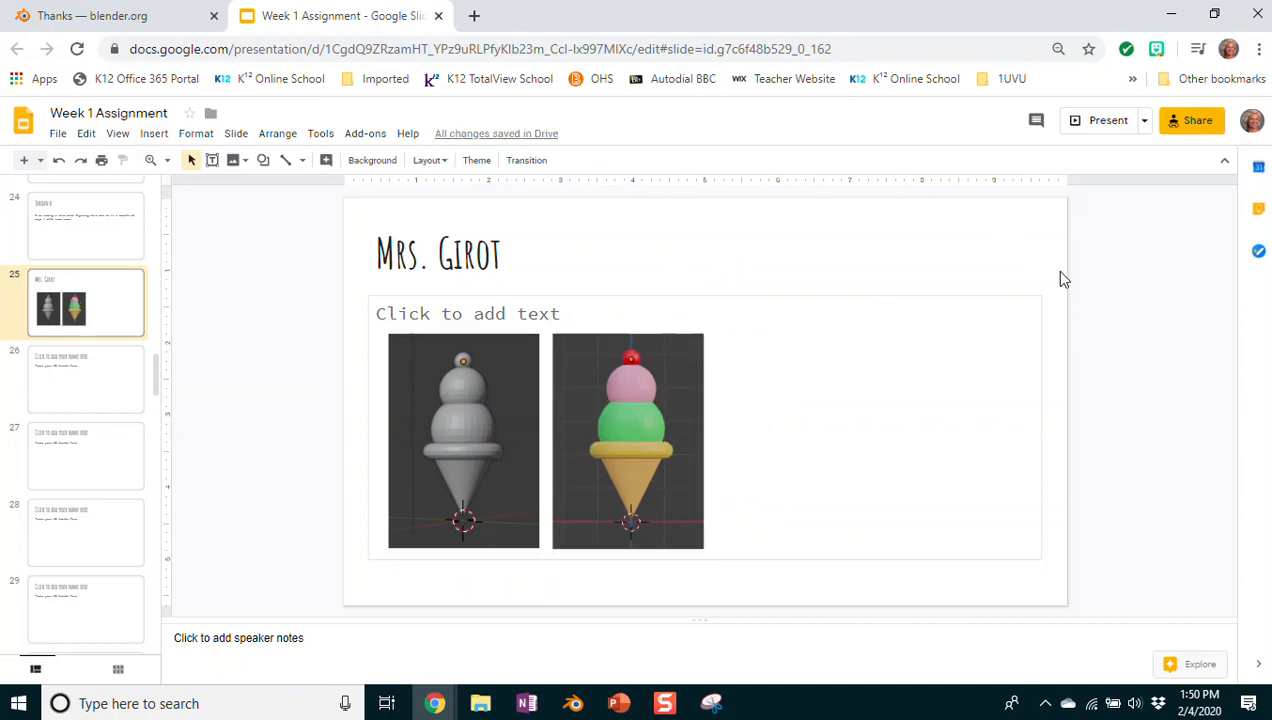
left_click_drag(155, 385, 155, 185)
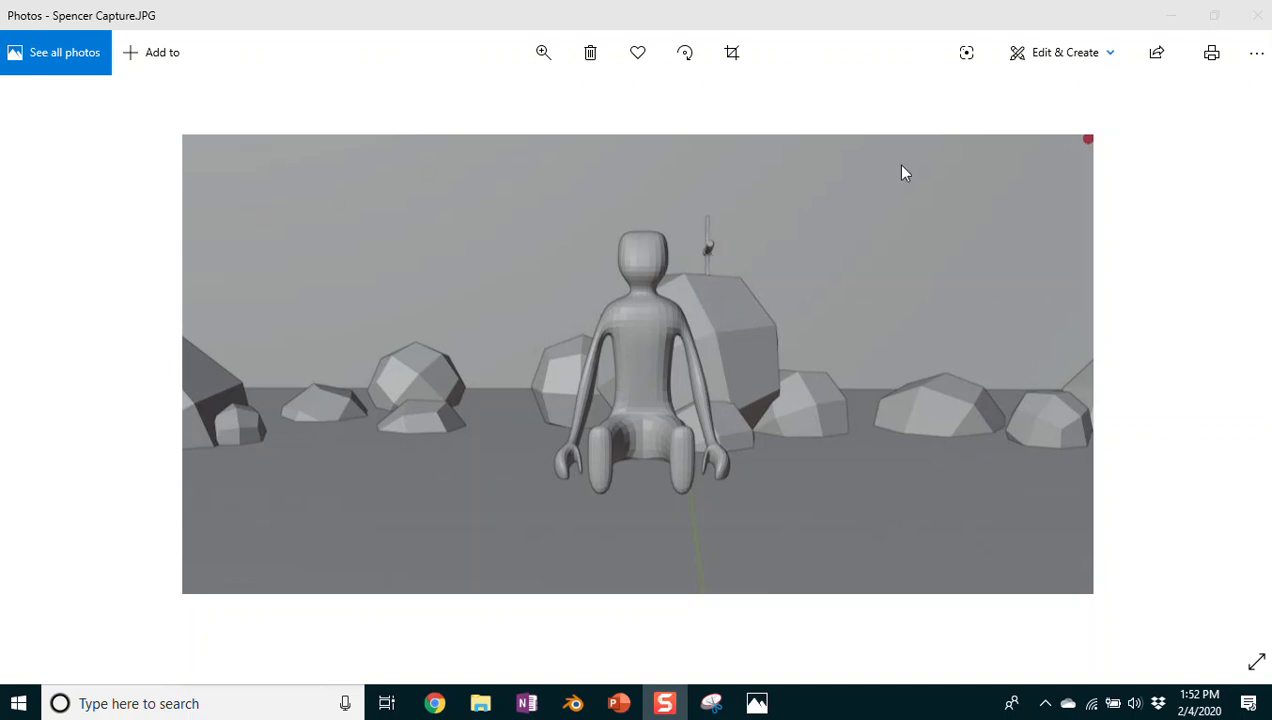
Step: Go back three student captures in Photos to the low-poly wedding scene picture
left_click(48, 365)
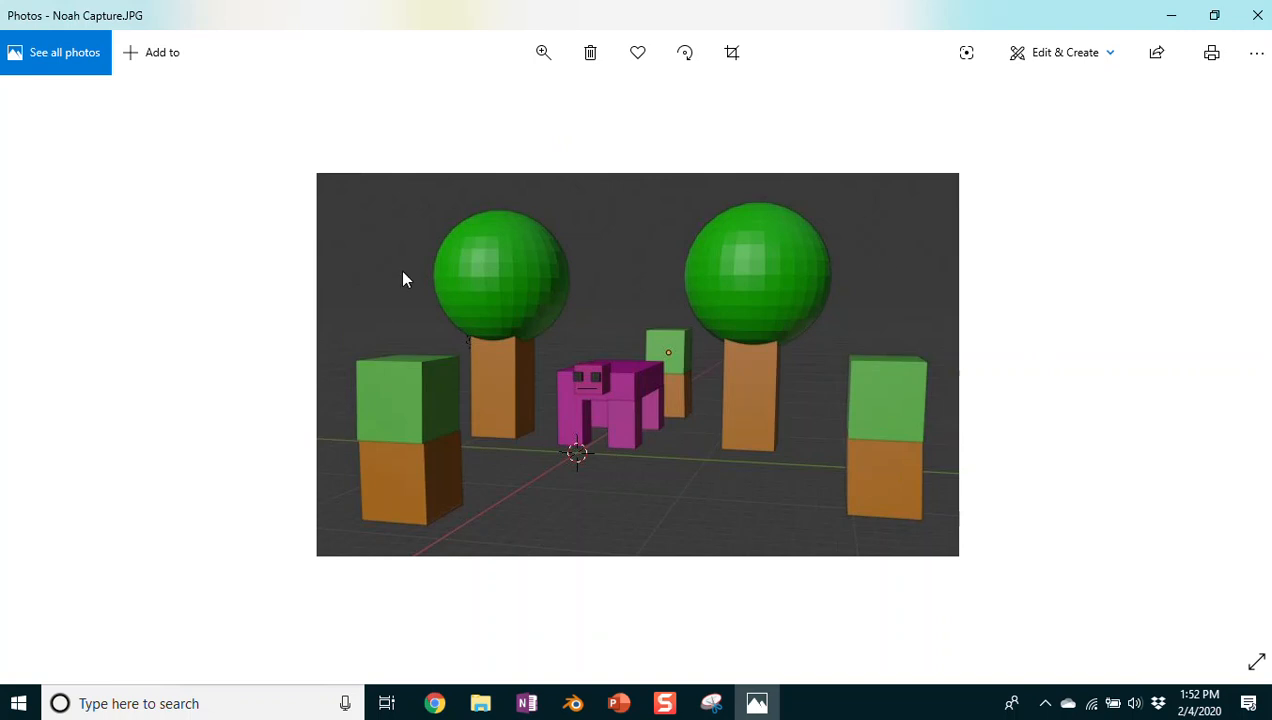
left_click(37, 378)
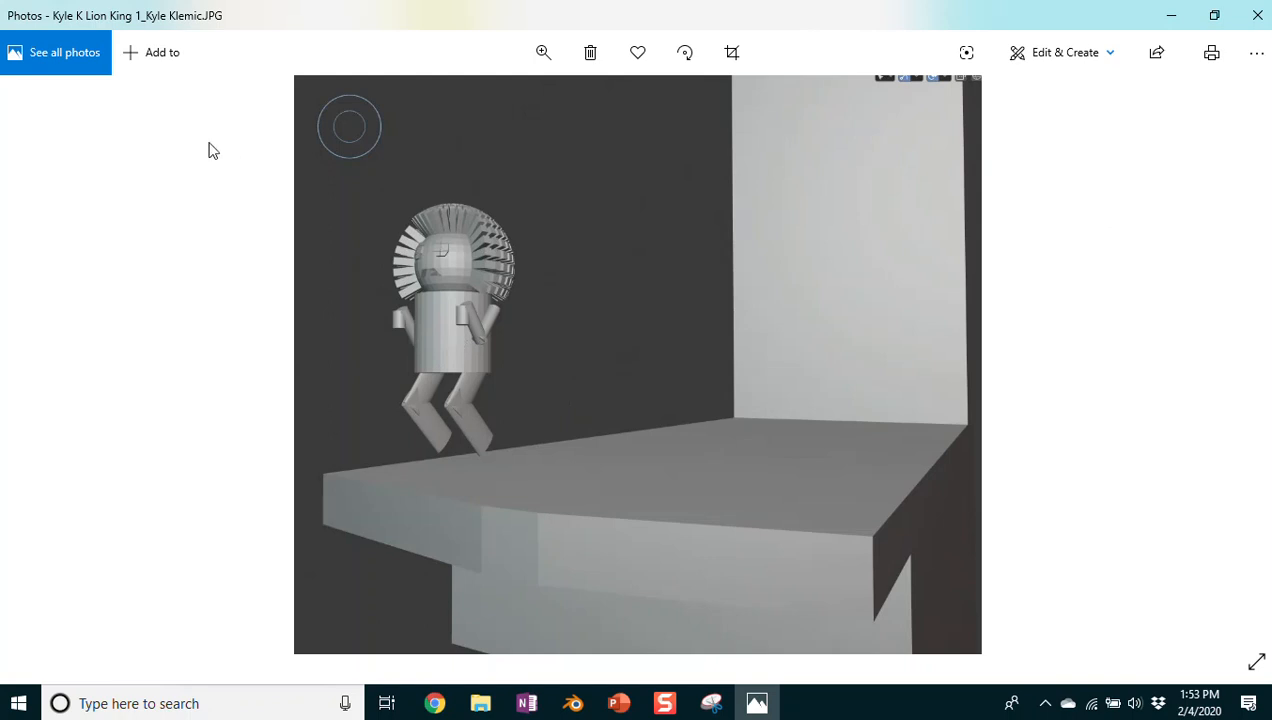
left_click(44, 363)
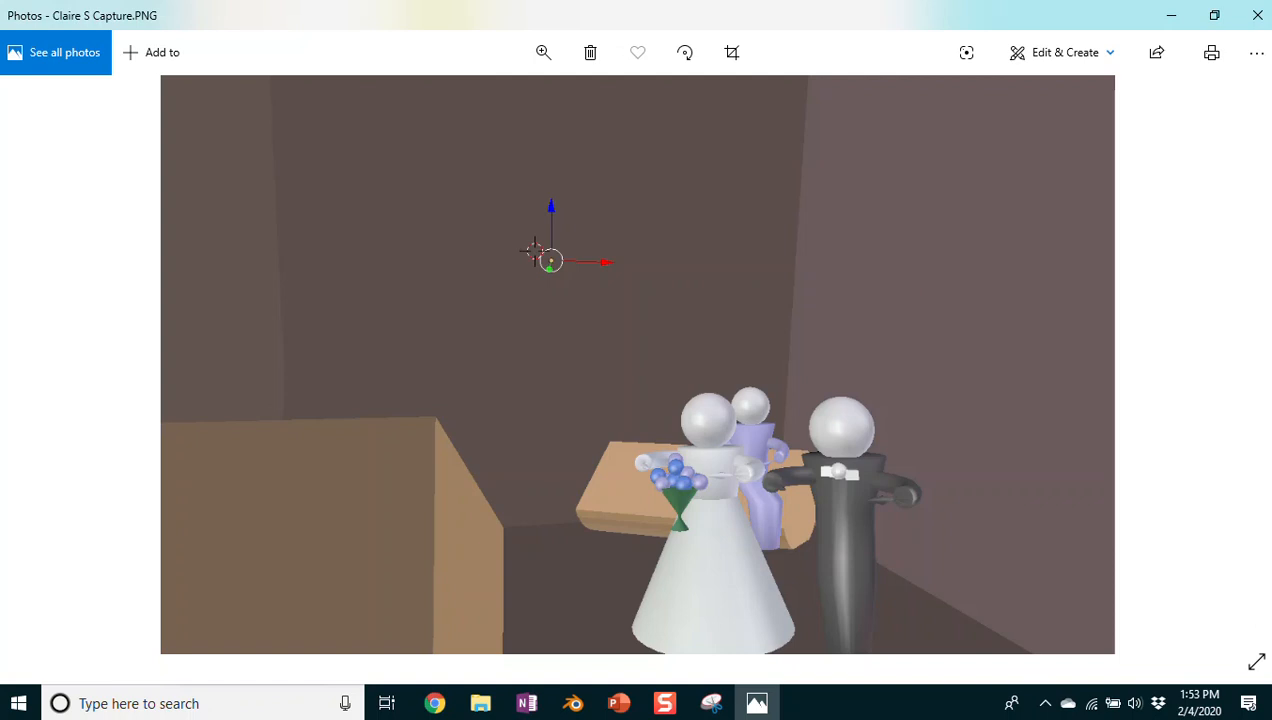
key("shift+F10")
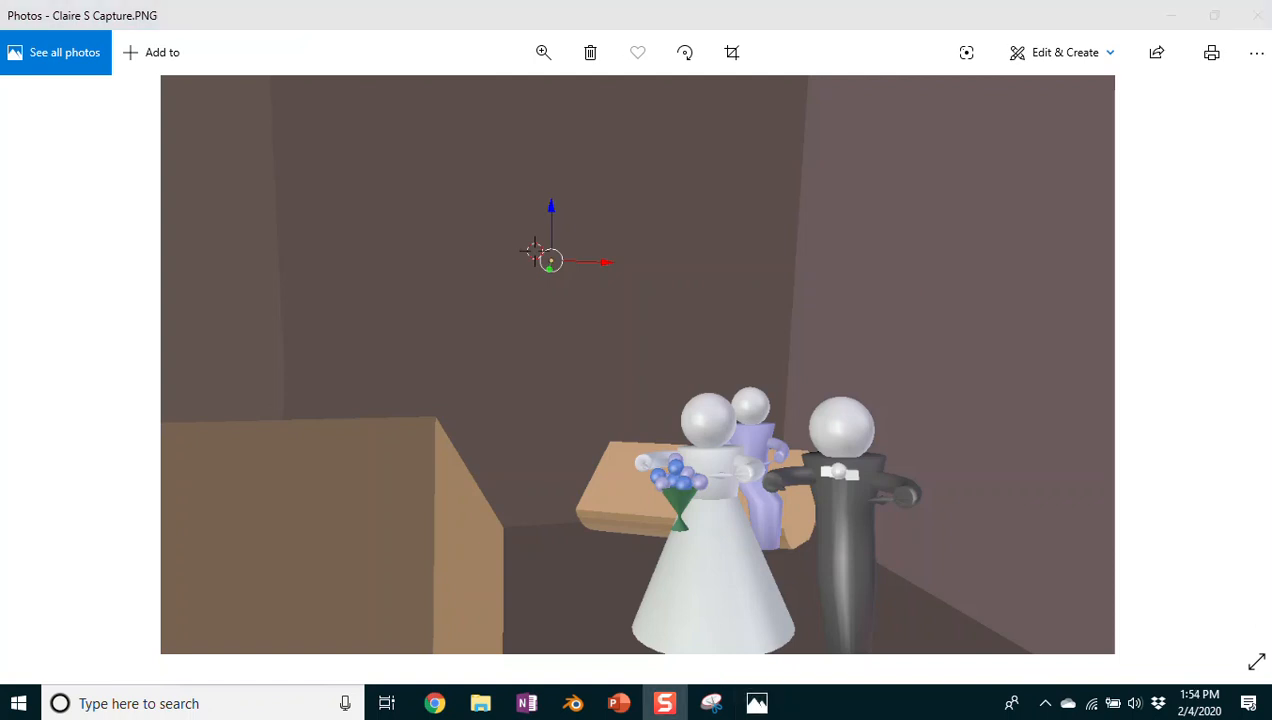